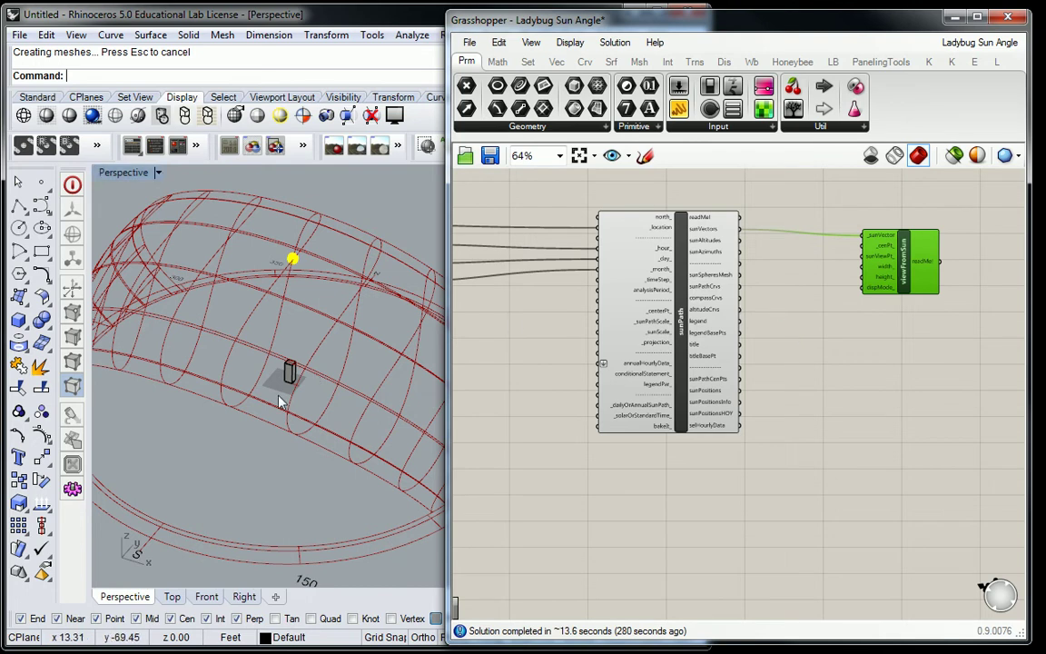
Zoom in on the small box, select it, and raise it with the gumball's Z arrow.
scroll(327, 381, "up", 3)
scroll(333, 385, "up", 3)
left_click(283, 350)
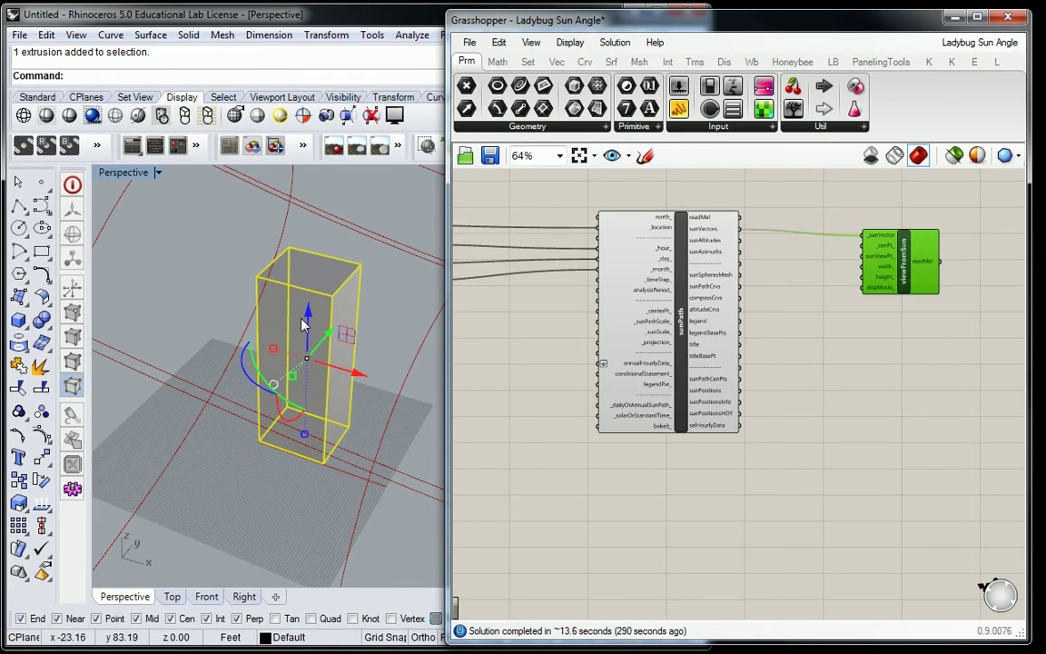
right_click_drag(305, 325, 191, 282)
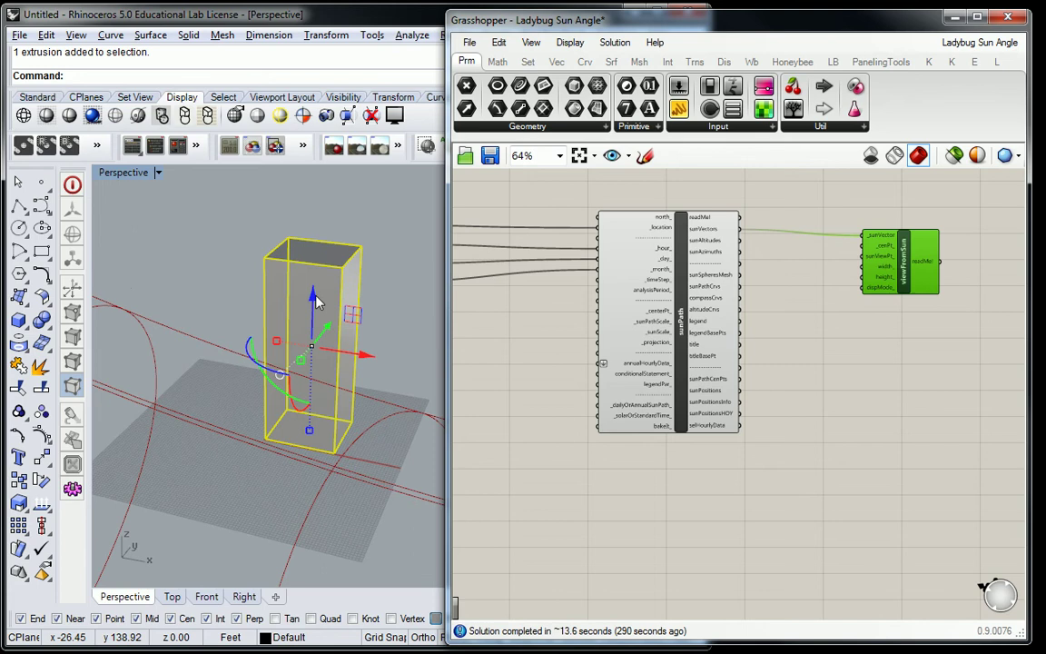
left_click_drag(312, 298, 313, 287)
left_click(406, 280)
Pick one of the overlapping tower surfaces, then clear the selection.
left_click(349, 291)
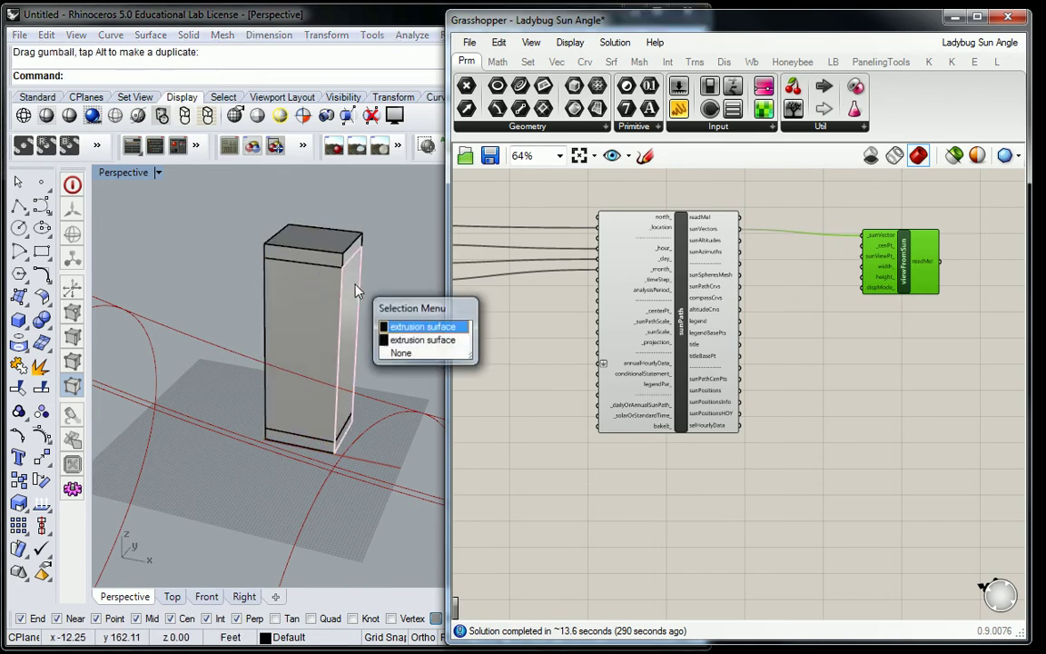
left_click(413, 332)
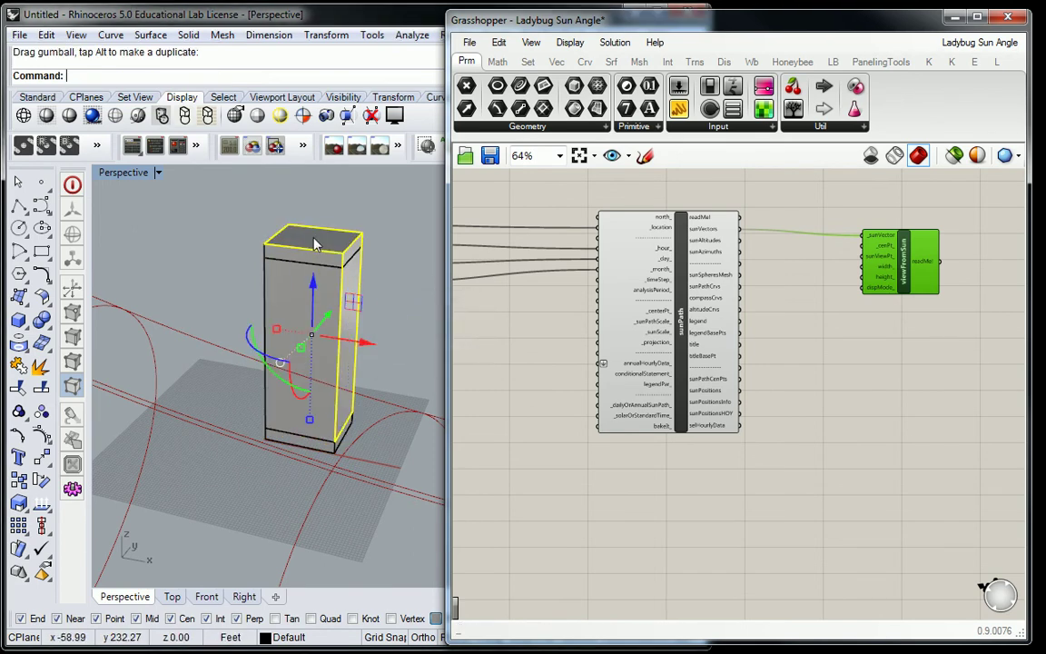
key("Escape")
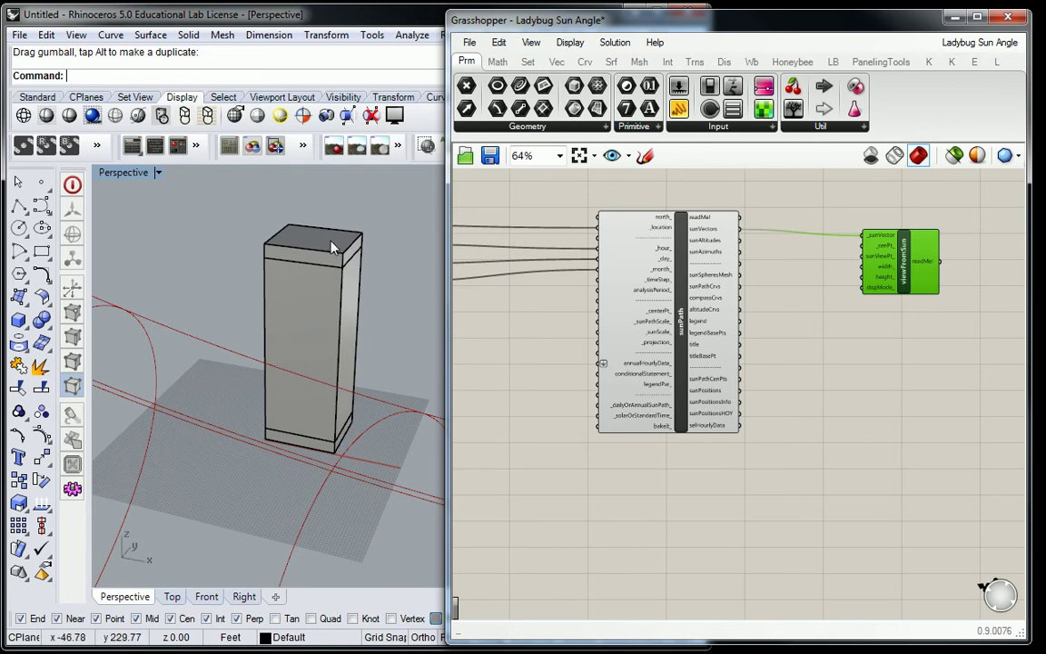
Lower the inner box's top face with the gumball.
left_click(332, 244, "ctrl+shift")
left_click_drag(315, 186, 316, 266)
key("Escape")
Narrow the inner box by dragging its side faces, undoing one overshooting stretch.
left_click(352, 361, "ctrl+shift")
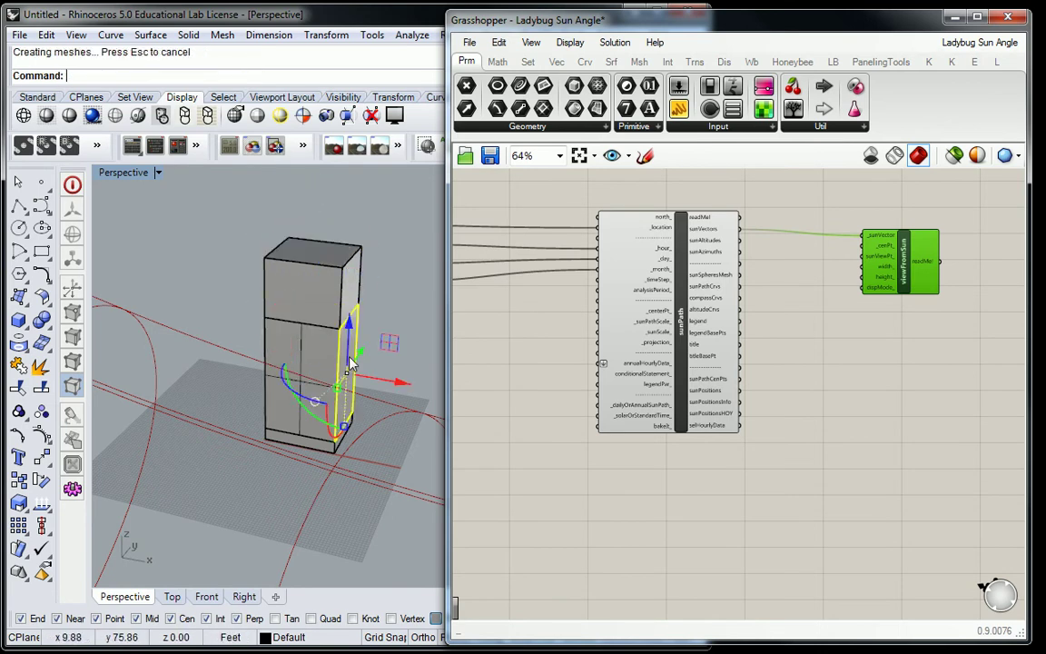
left_click_drag(351, 362, 275, 345)
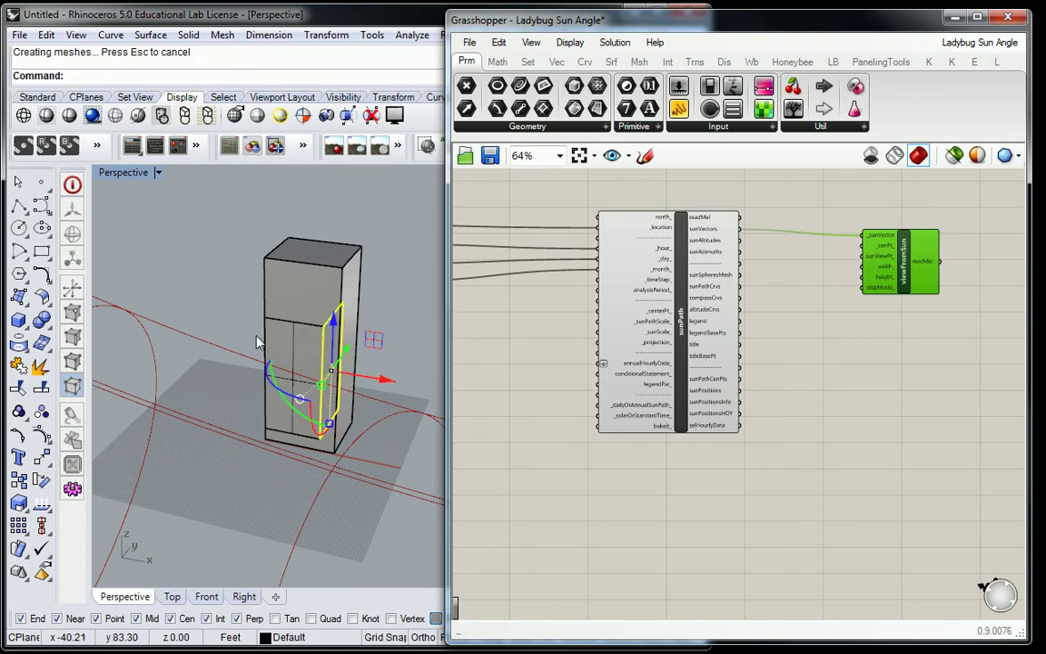
right_click_drag(258, 342, 292, 343)
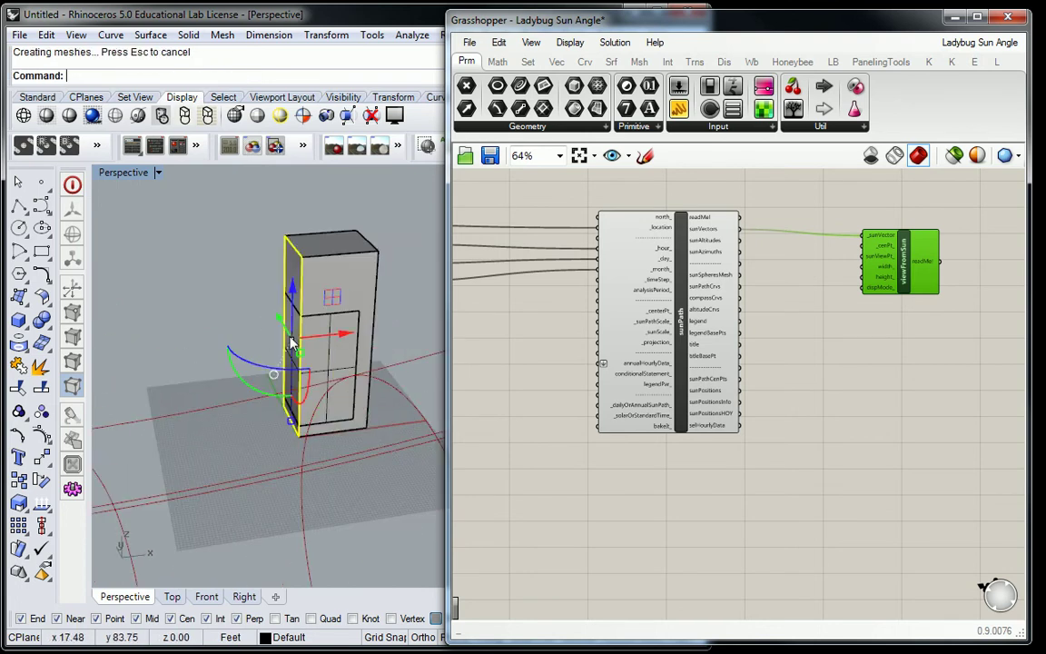
left_click_drag(332, 336, 352, 341)
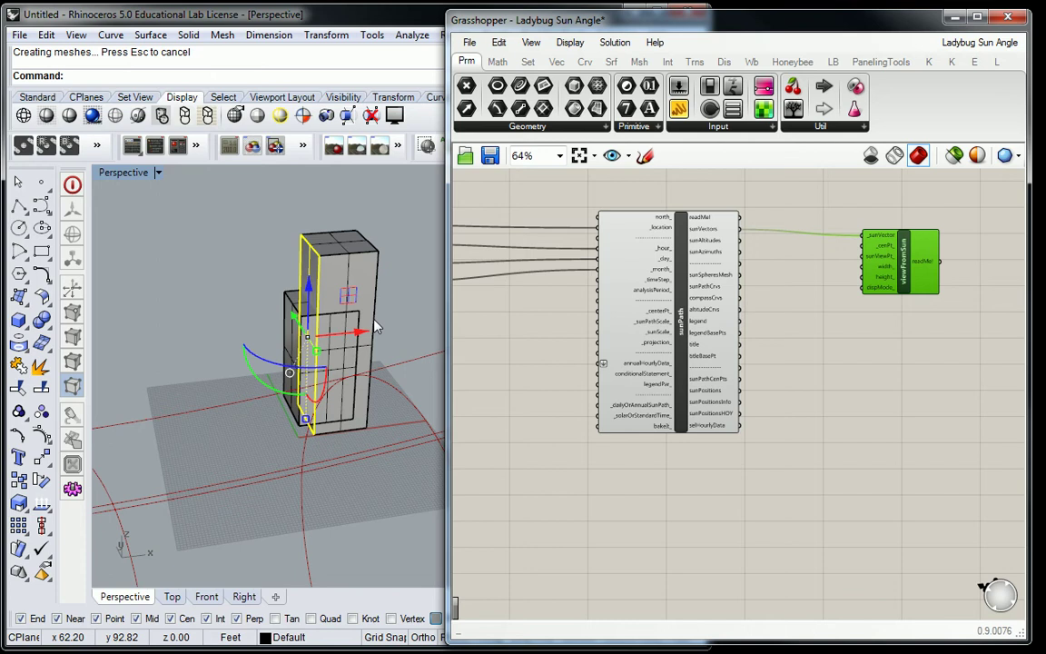
key("ctrl+z")
left_click(297, 340, "ctrl+shift")
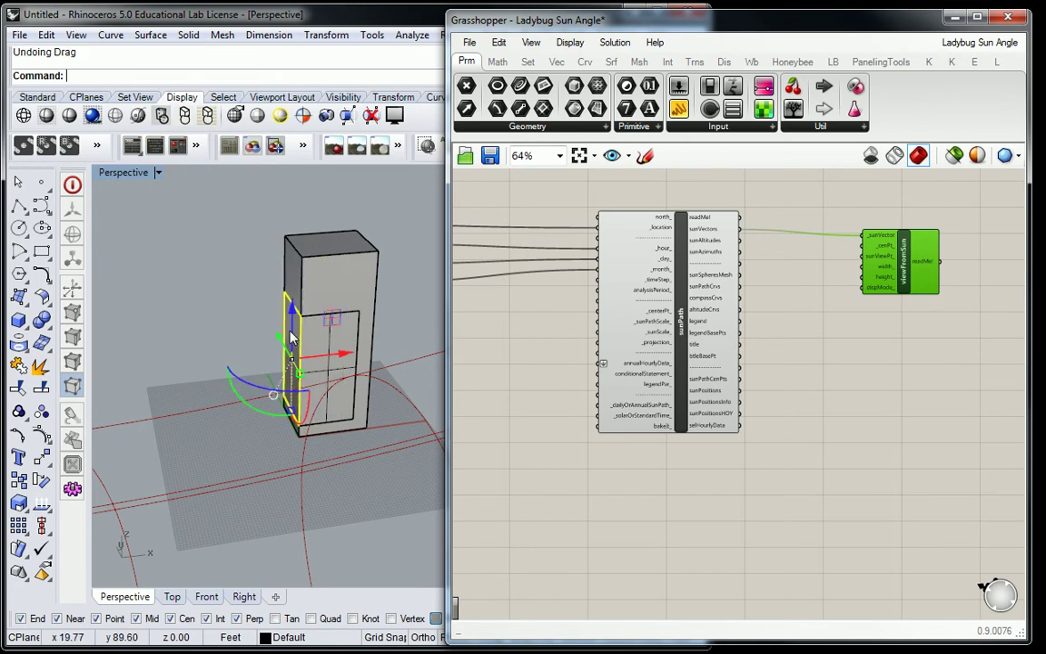
left_click_drag(361, 362, 354, 361)
key("Escape")
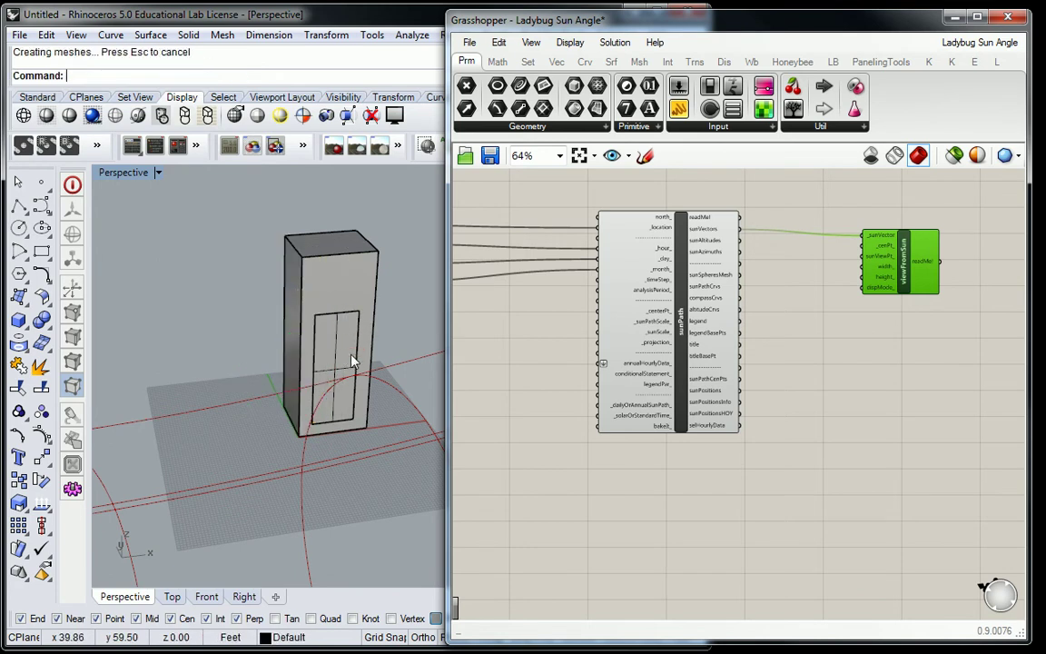
Run BooleanDifference, subtracting the inner box from the tower, then orbit to inspect the opening.
type("booleand")
key("Return")
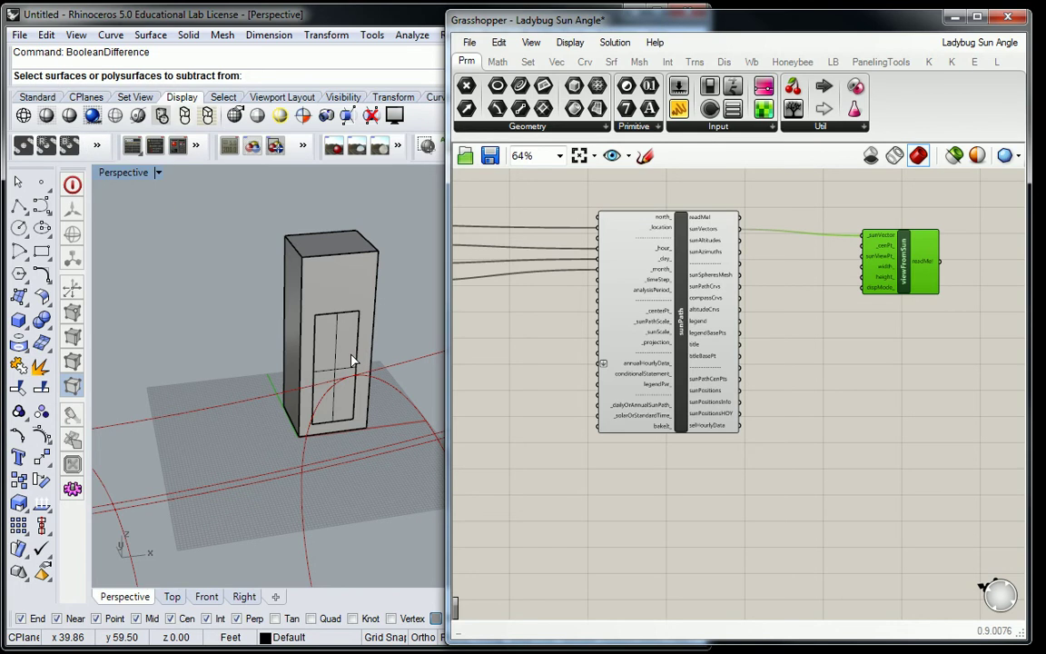
left_click(323, 281)
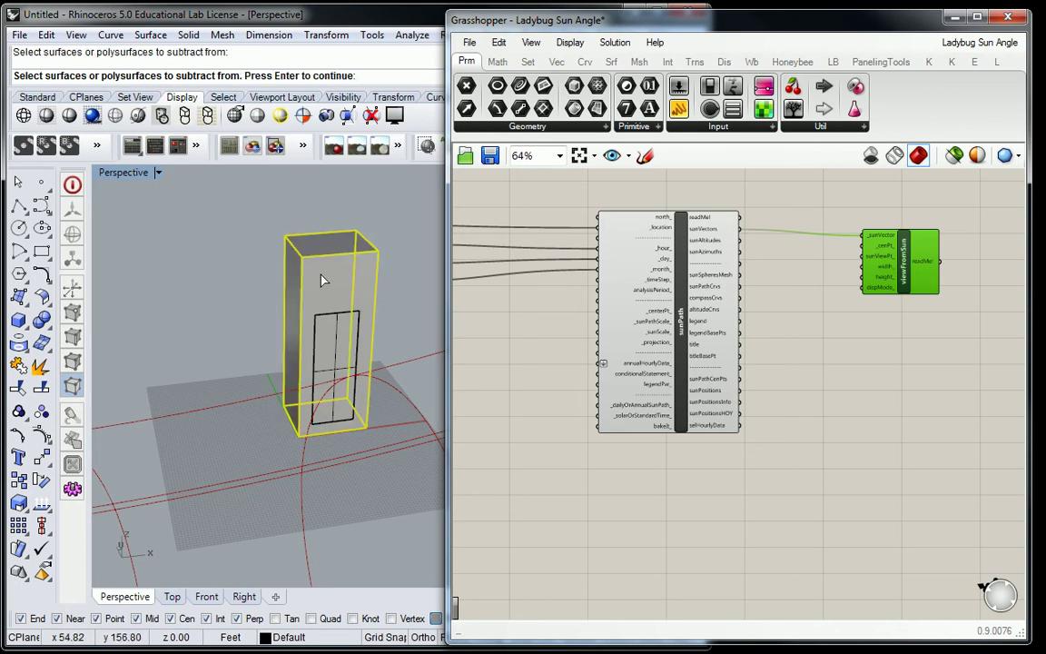
key("Return")
left_click(305, 320)
key("Return")
right_click_drag(322, 307, 264, 381)
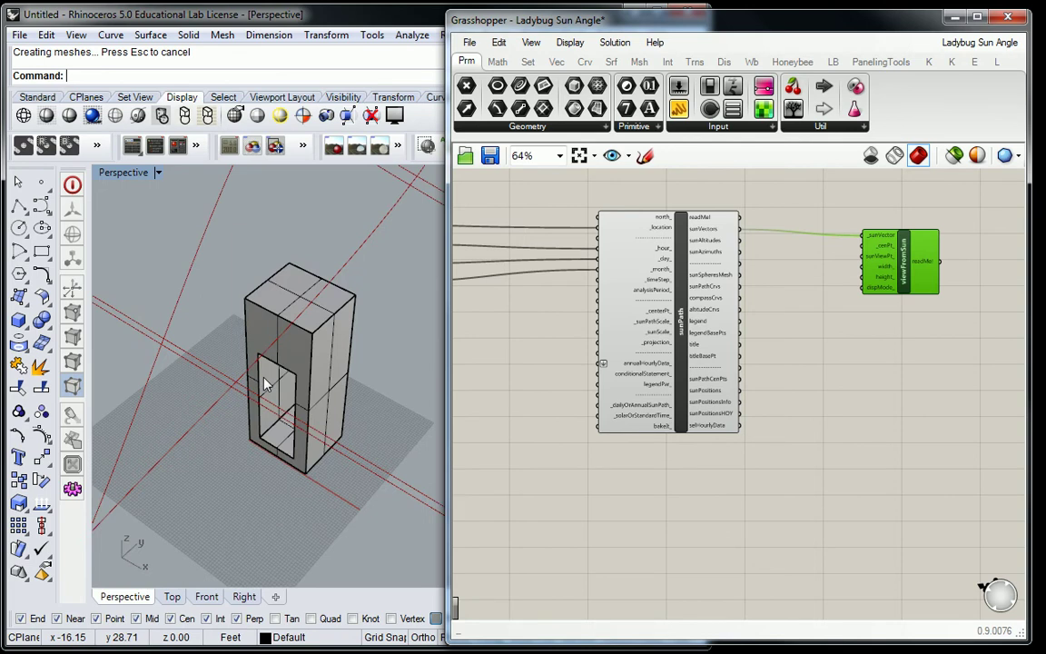
Drag the tower's front face outward to widen the building, then orbit to inspect it.
right_click_drag(269, 381, 249, 288)
left_click(247, 304, "ctrl+shift")
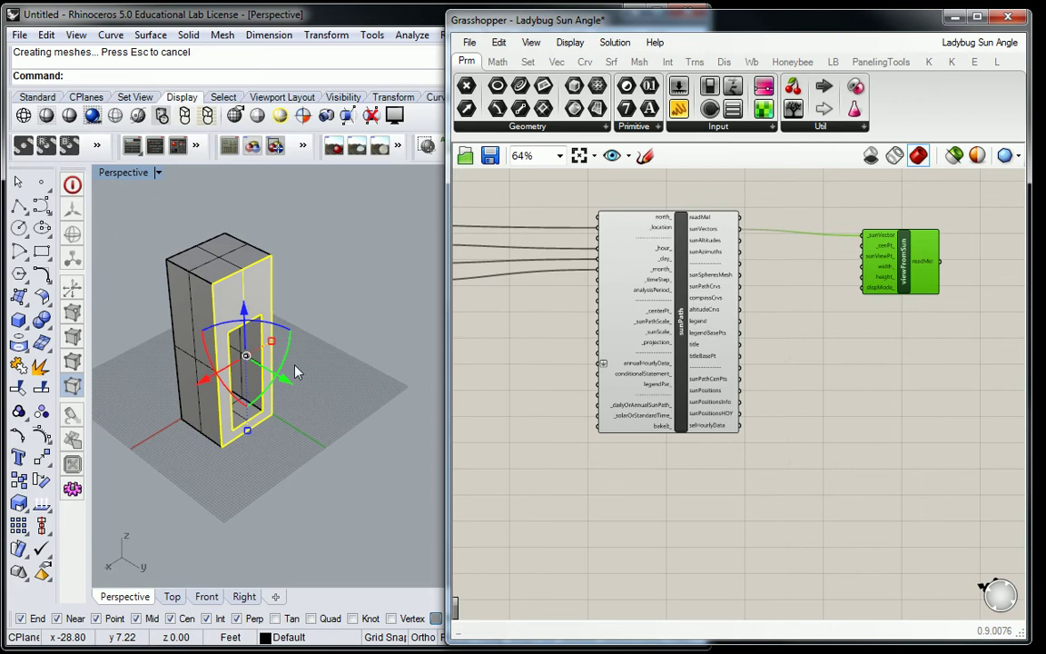
left_click_drag(285, 379, 350, 410)
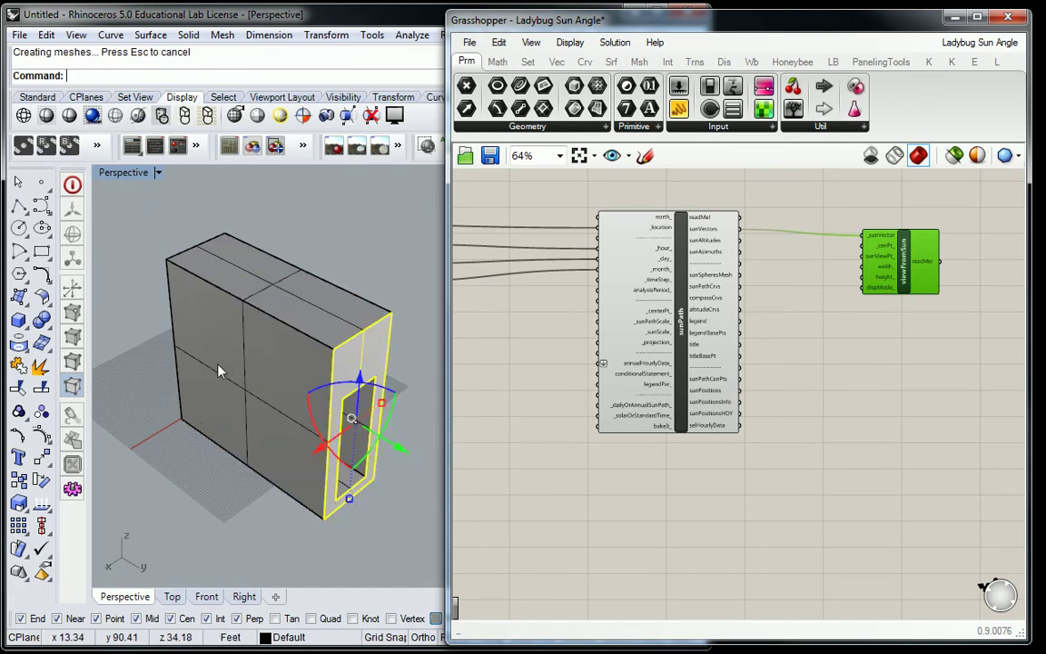
key("Escape")
right_click_drag(253, 220, 438, 342)
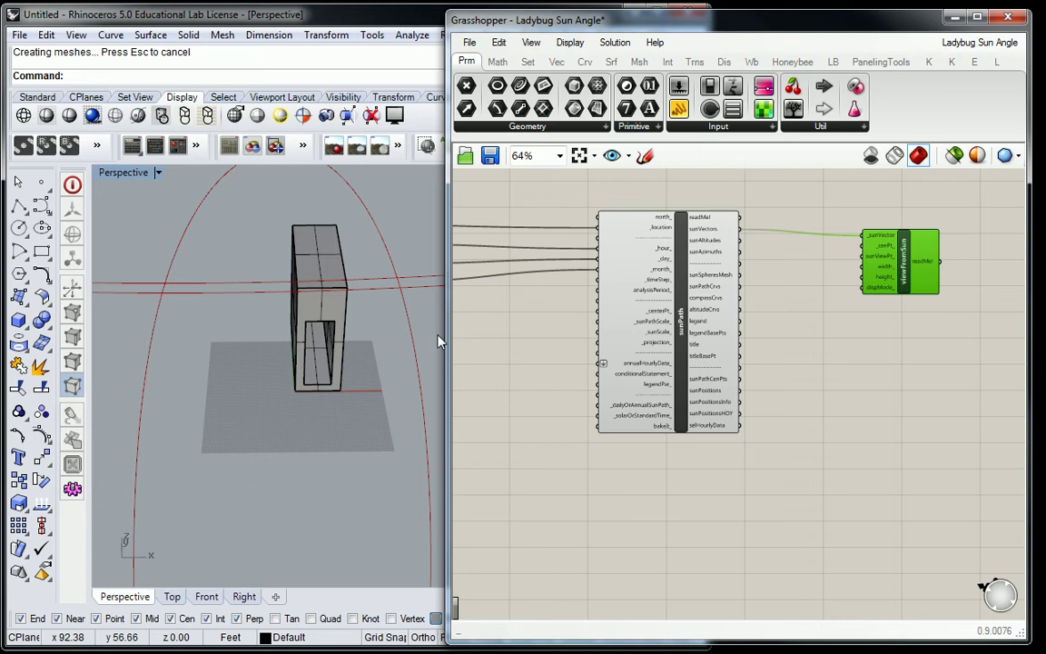
right_click_drag(346, 273, 193, 299)
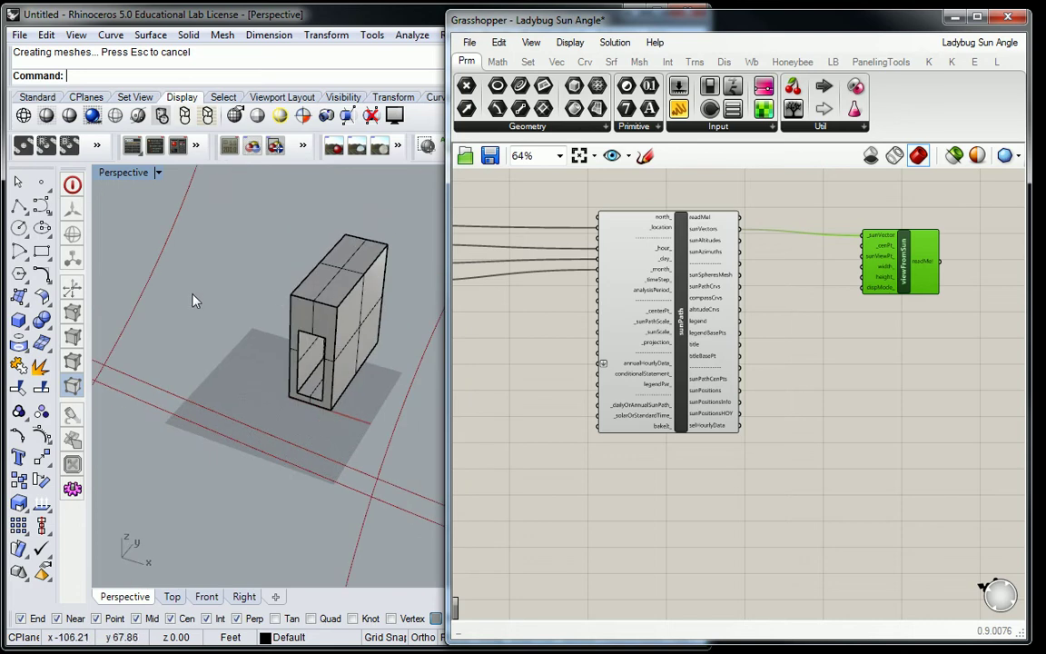
Select the viewFromSun component and open its right-click options.
right_click_drag(738, 305, 639, 331)
left_click(794, 292)
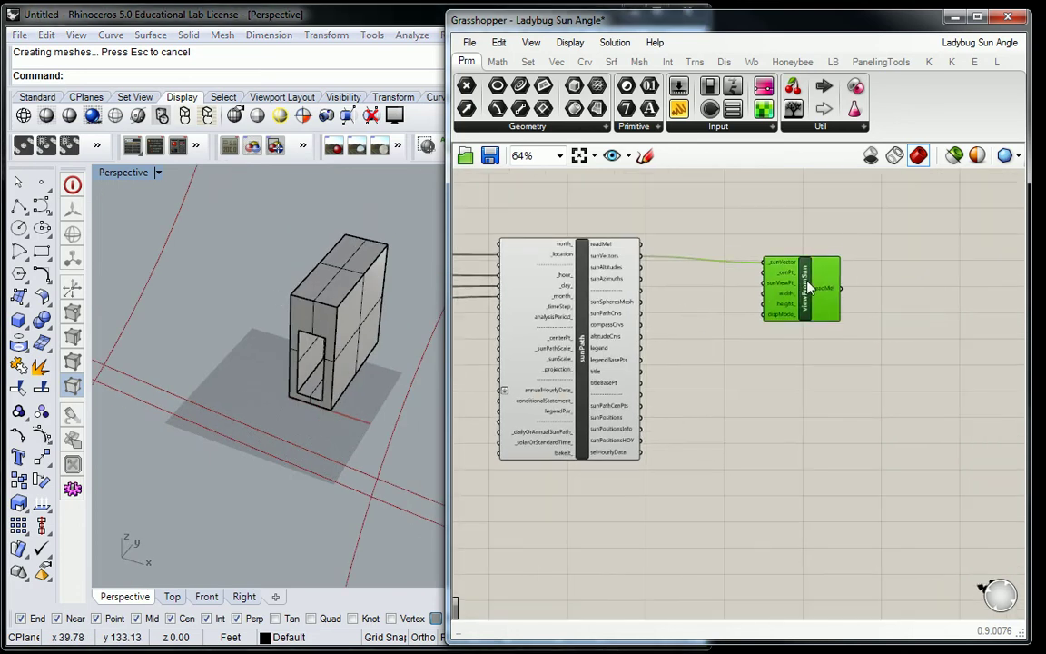
right_click_drag(782, 275, 786, 275)
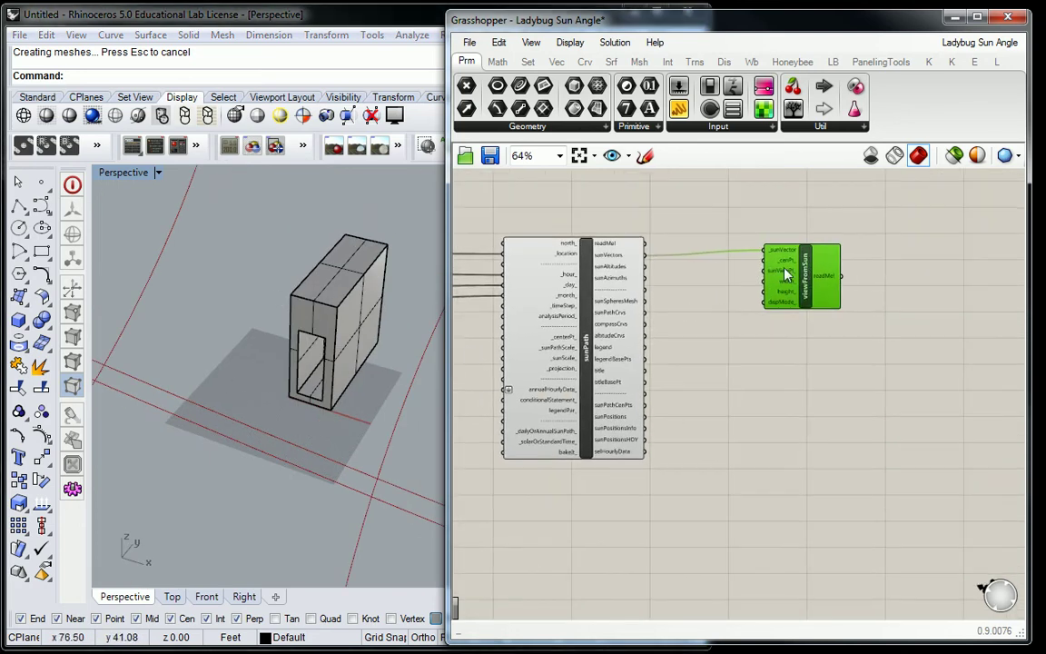
right_click(808, 293)
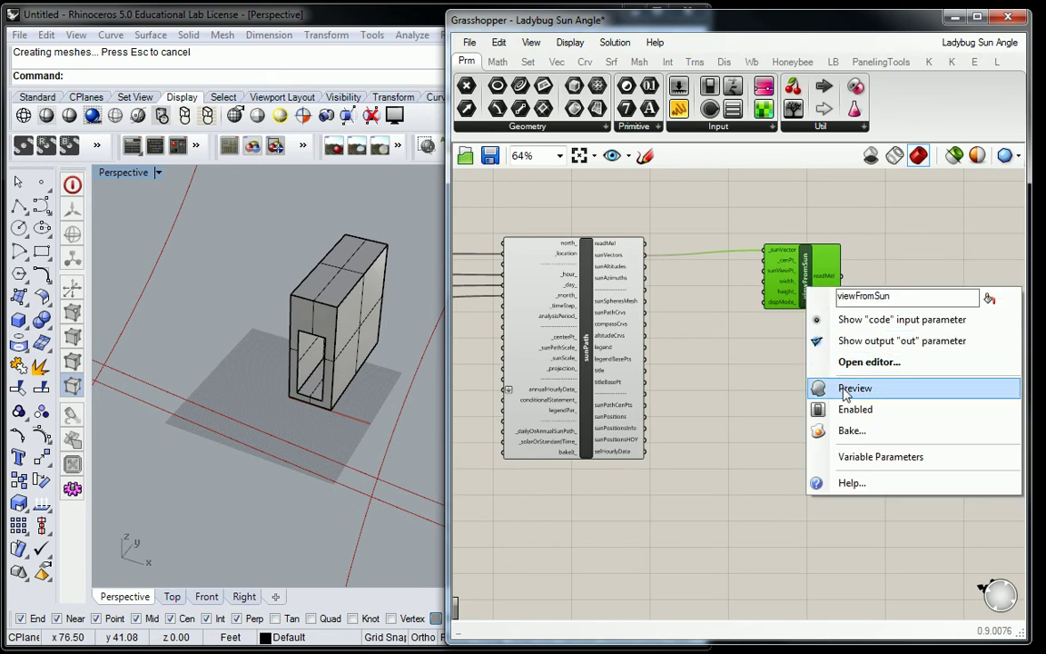
scroll(816, 263, "up", 5)
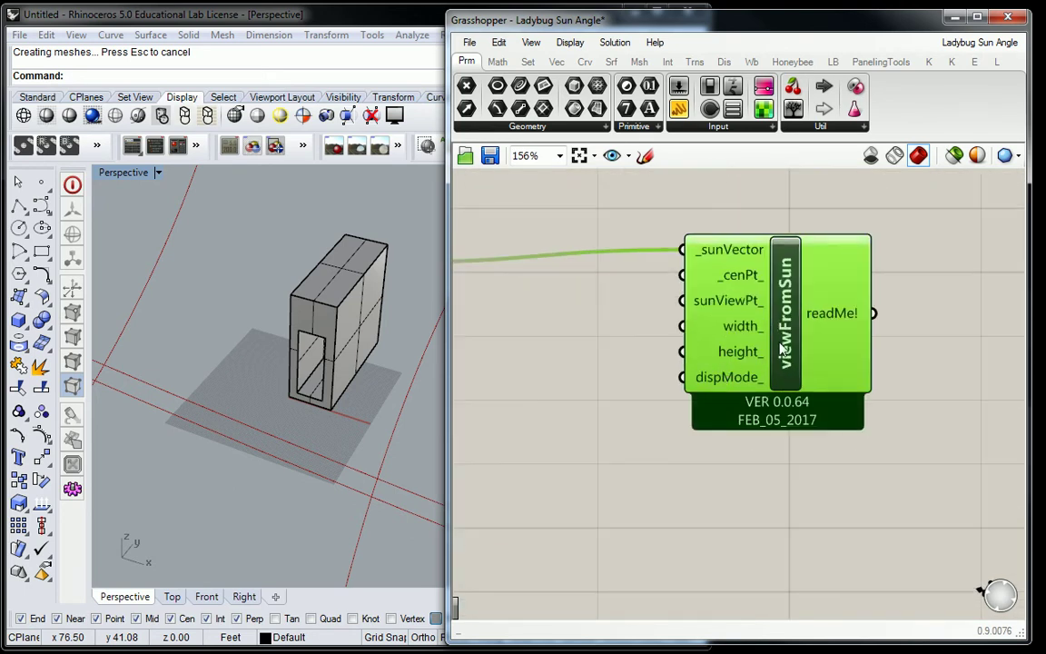
left_click(545, 309)
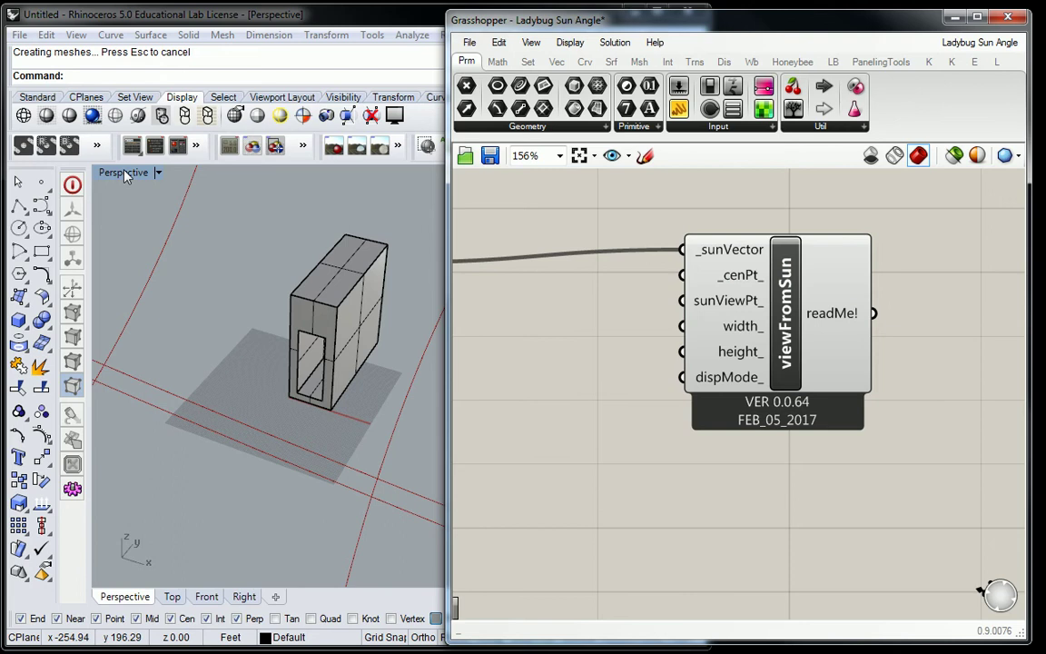
Pan to the hour, day and month sliders and drag the hour from 11 to 10.
scroll(658, 313, "down", 5)
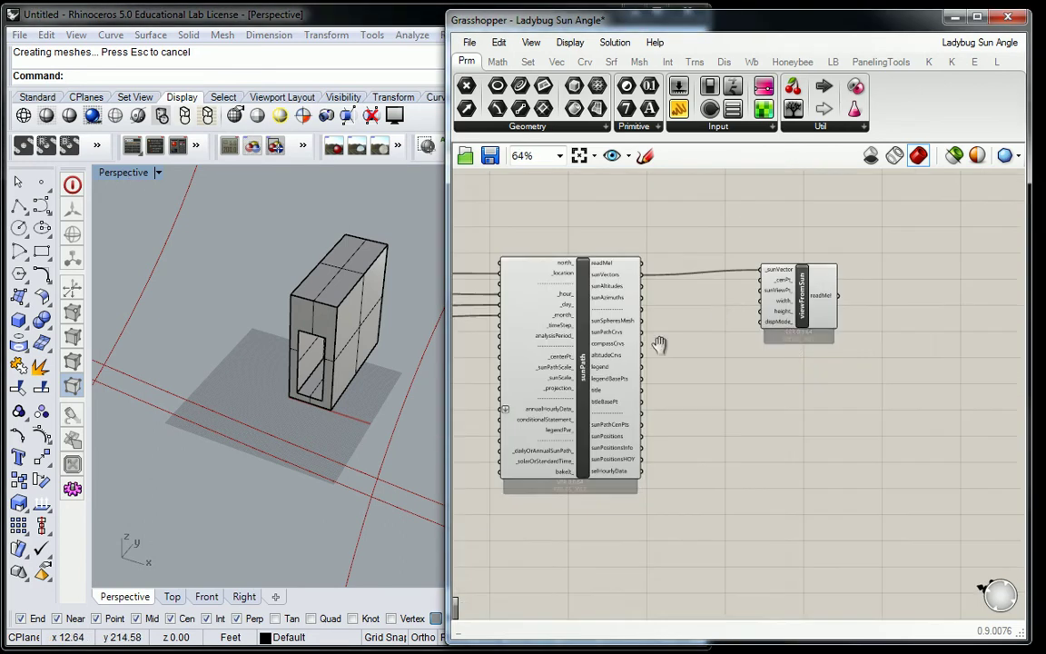
right_click_drag(658, 343, 804, 329)
right_click_drag(581, 311, 871, 293)
scroll(681, 278, "up", 3)
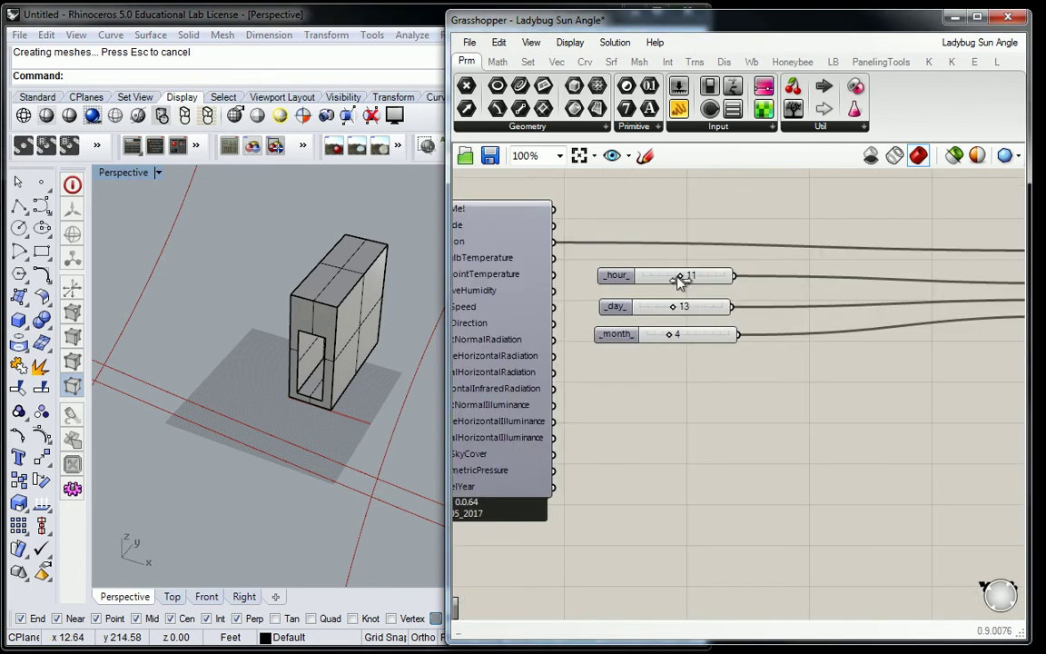
left_click_drag(680, 278, 676, 278)
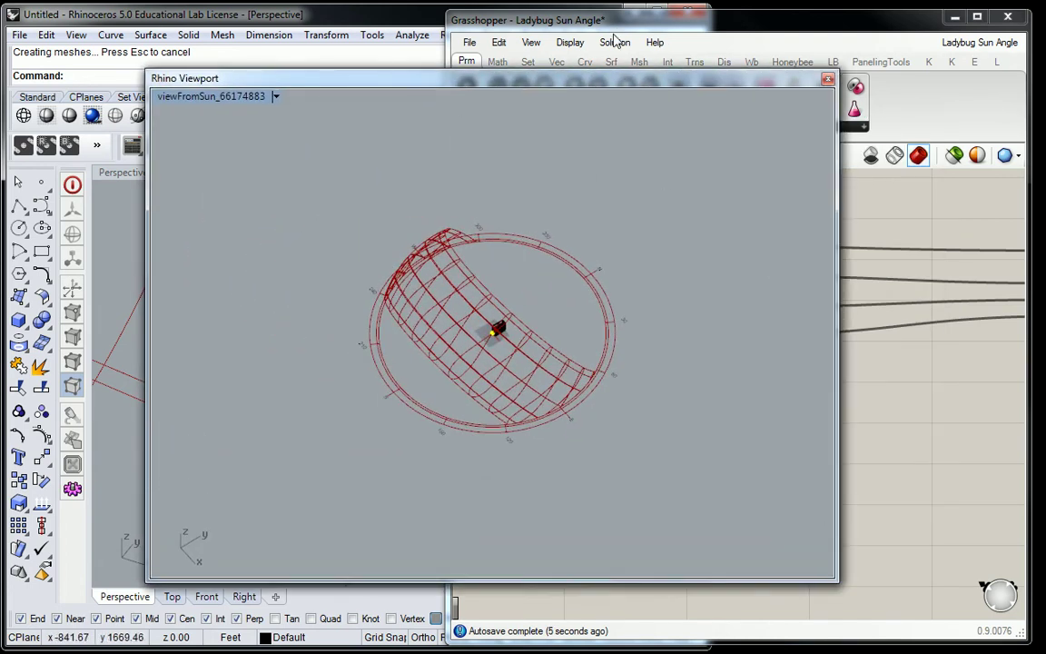
Move the sun-view window aside and drag Grasshopper's hour slider to 13.
left_click_drag(562, 73, 461, 65)
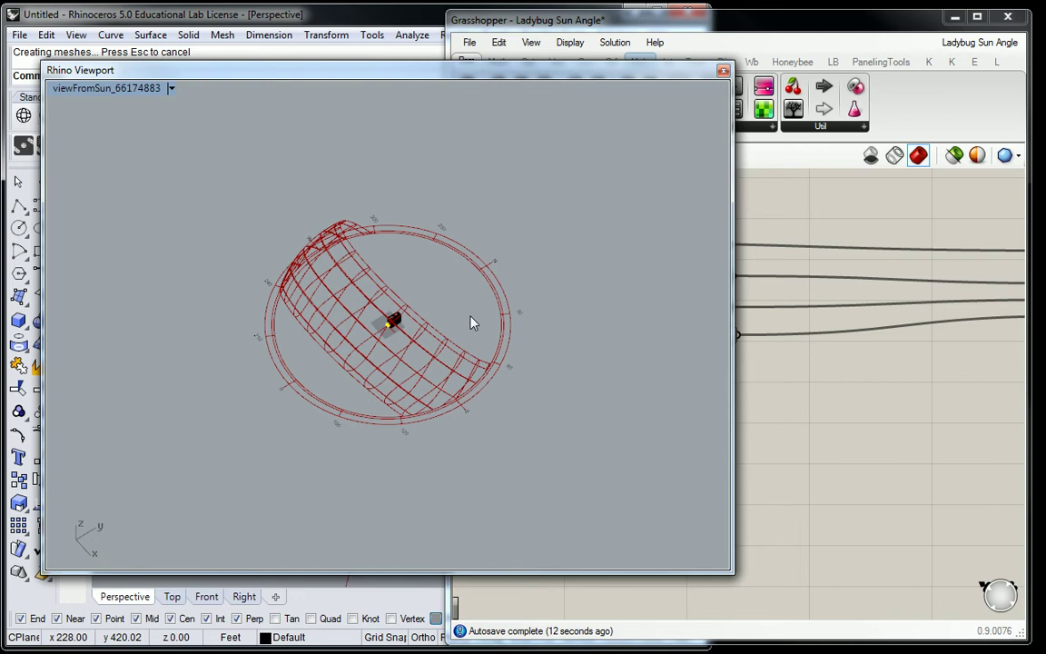
scroll(399, 341, "up", 8)
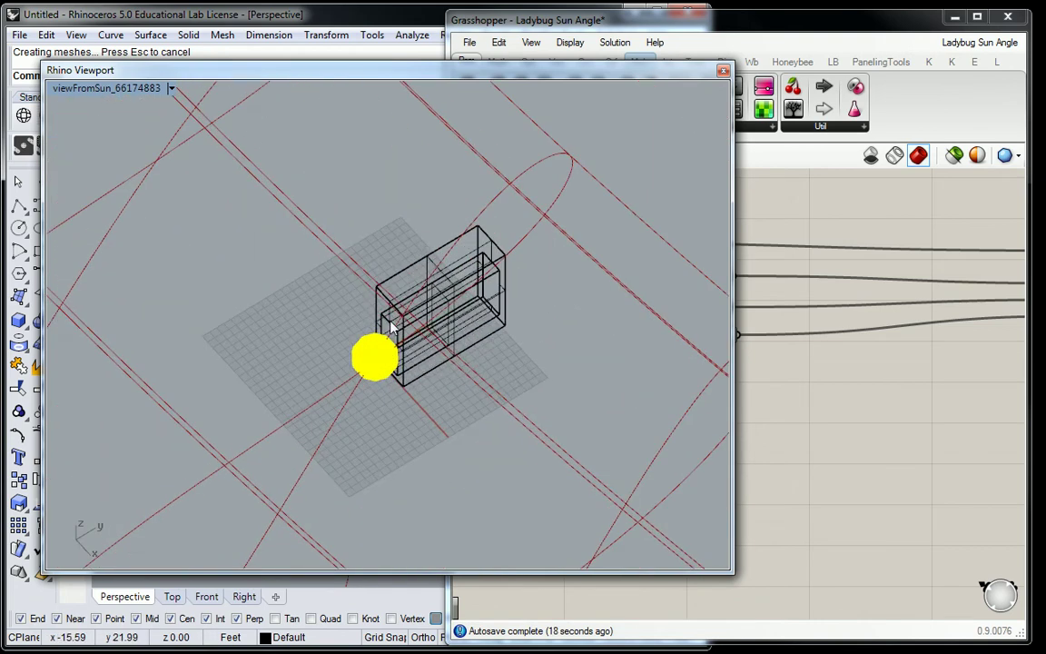
scroll(396, 326, "up", 8)
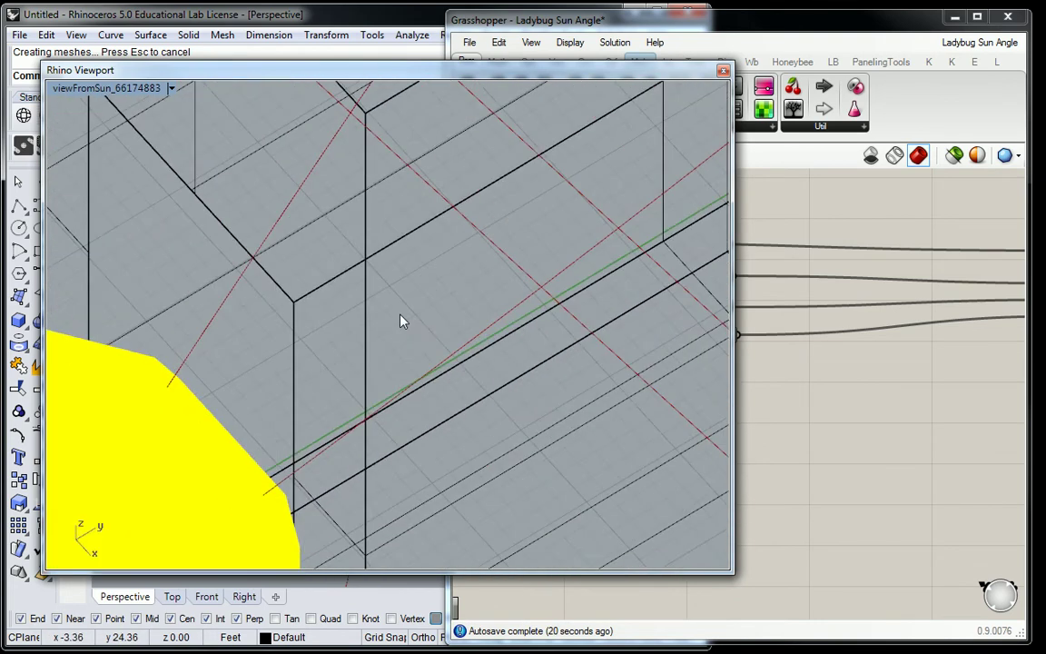
left_click(902, 355)
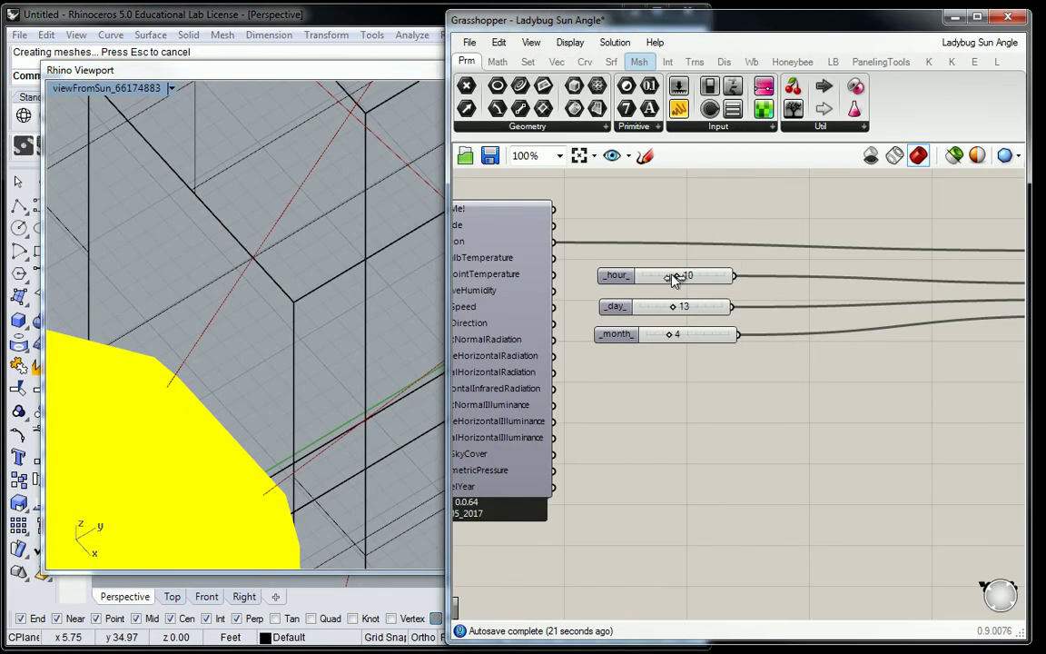
mouse_move(674, 279)
left_mouse_down()
mouse_move(663, 277)
mouse_move(687, 279)
left_mouse_up()
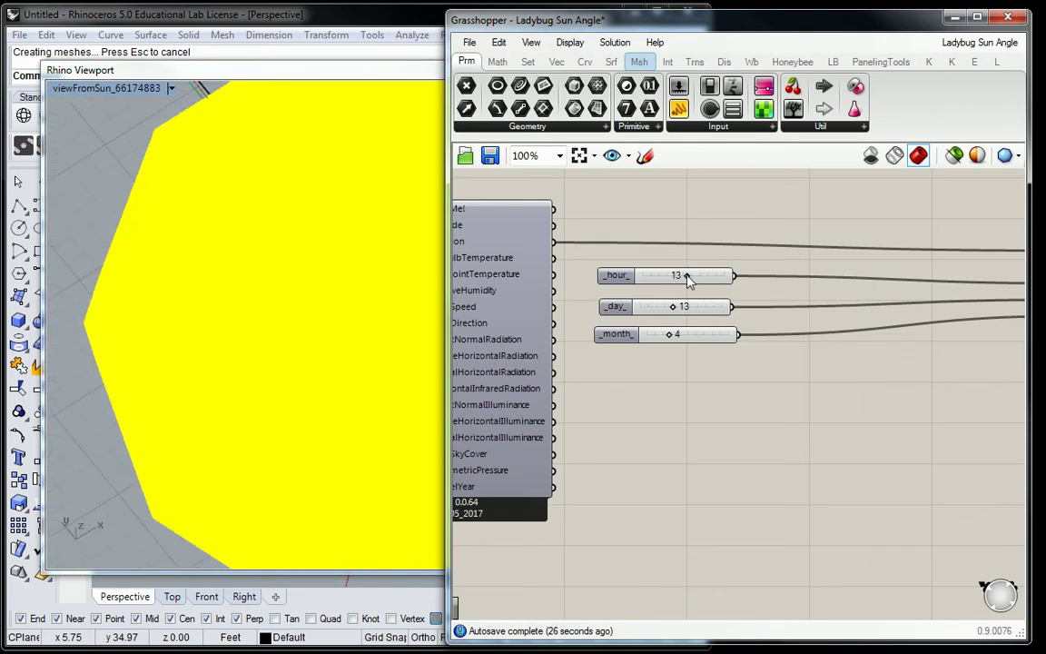
Turn off Preview on the sunPath component to hide the sun path geometry.
scroll(798, 233, "down", 3)
right_click_drag(799, 234, 700, 322)
right_click(717, 311)
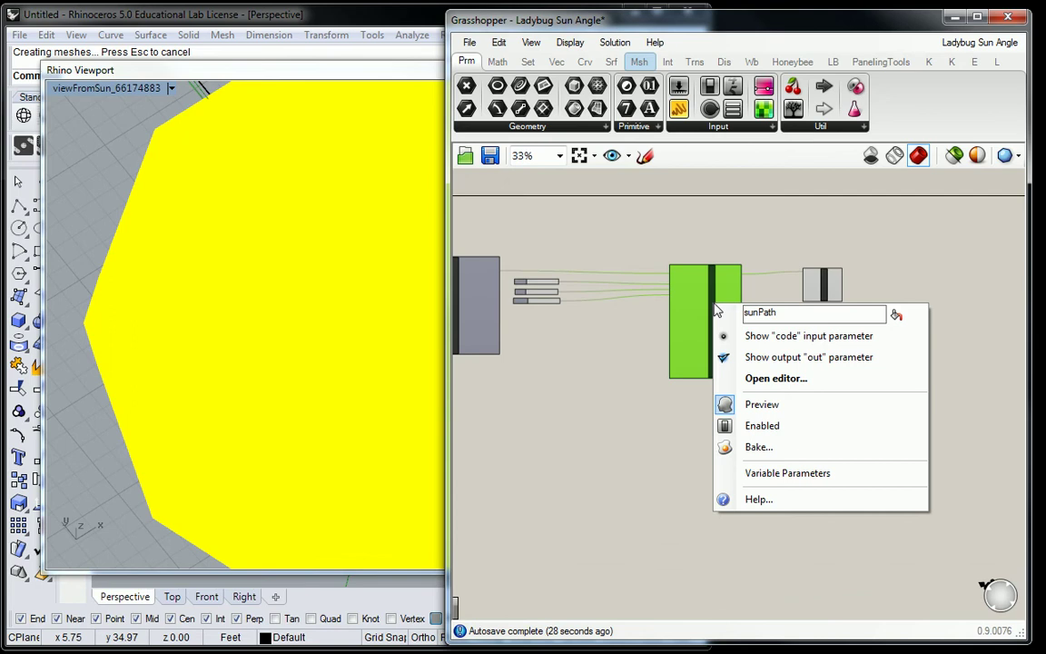
left_click(768, 406)
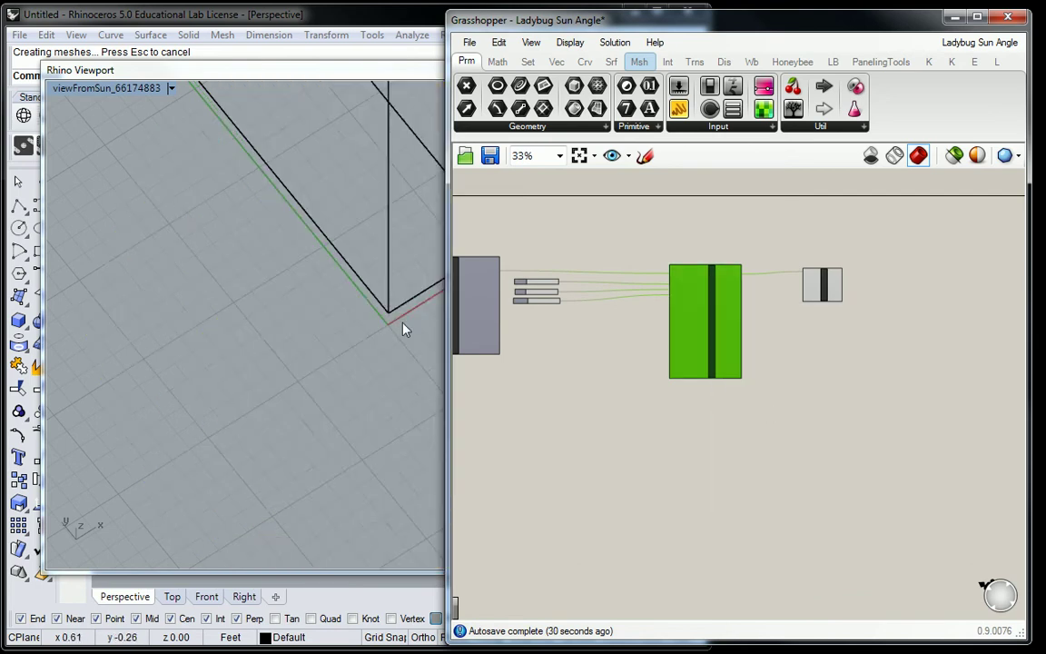
Bring up the sun-view viewport and orbit around the building.
left_click(266, 249)
scroll(277, 241, "down", 6)
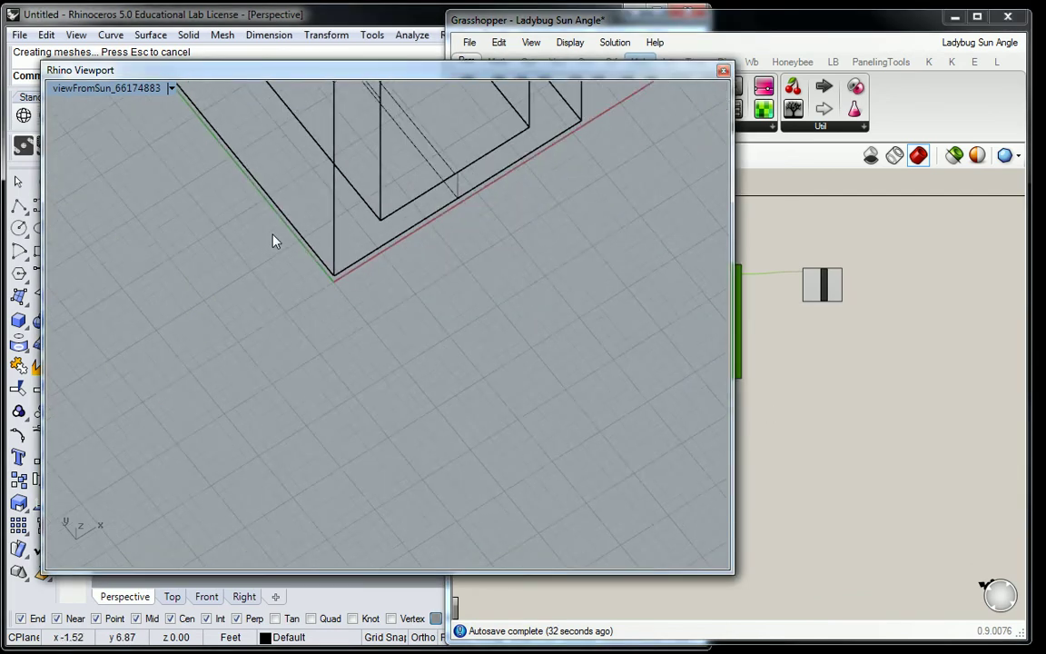
scroll(285, 238, "up", 6)
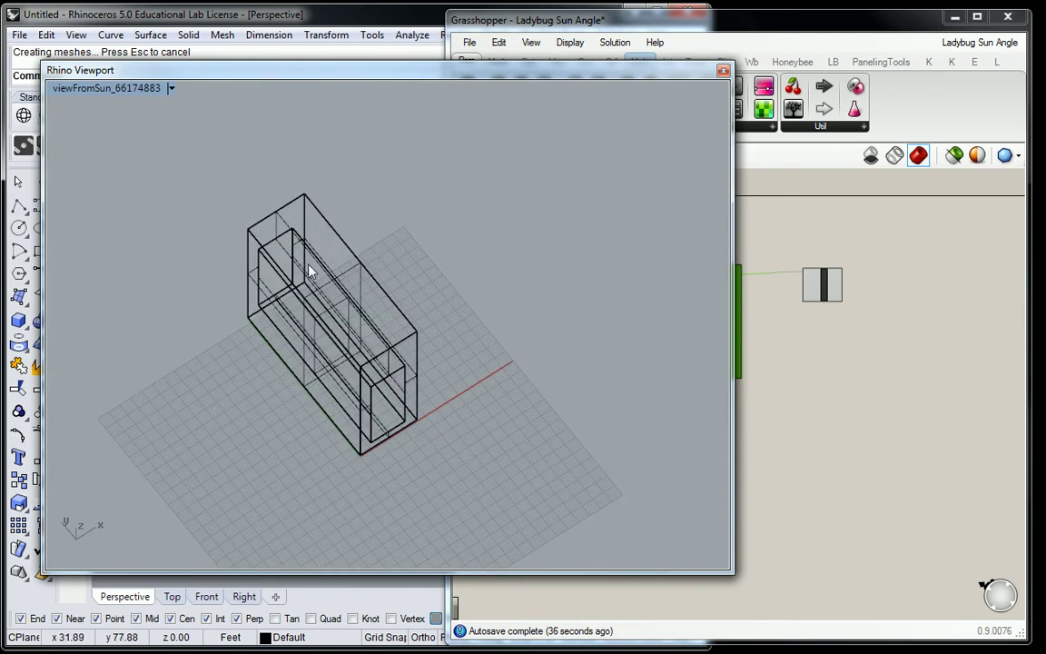
right_click_drag(497, 196, 237, 177)
Try sun hours between 13 and 15, then settle the hour at 12.
left_click(828, 390)
scroll(540, 283, "up", 5)
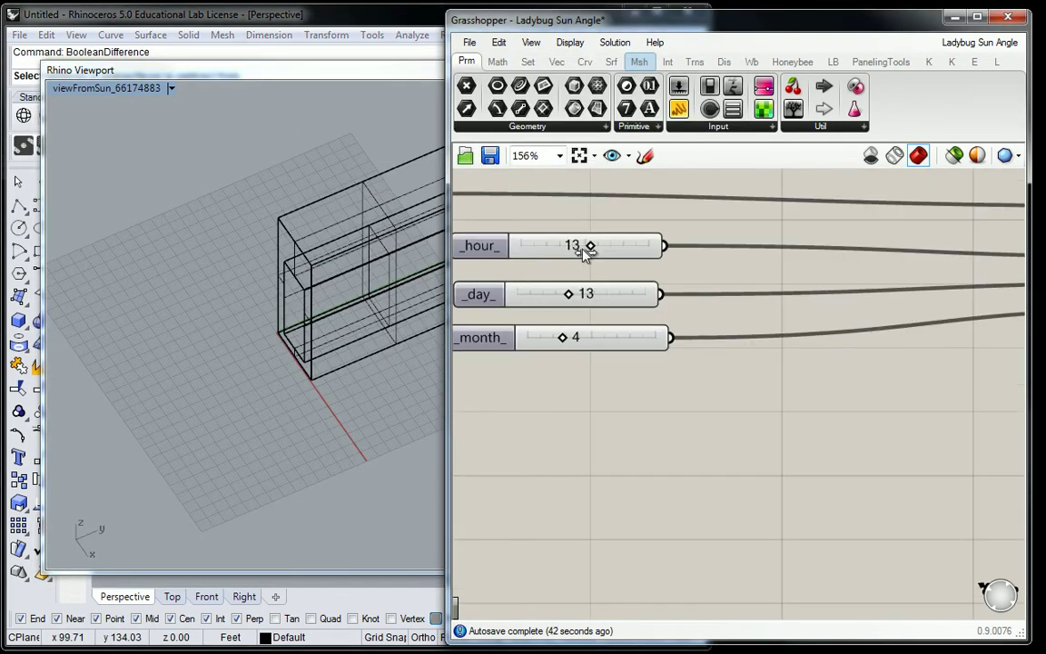
mouse_move(592, 251)
left_mouse_down()
mouse_move(601, 248)
mouse_move(584, 252)
left_mouse_up()
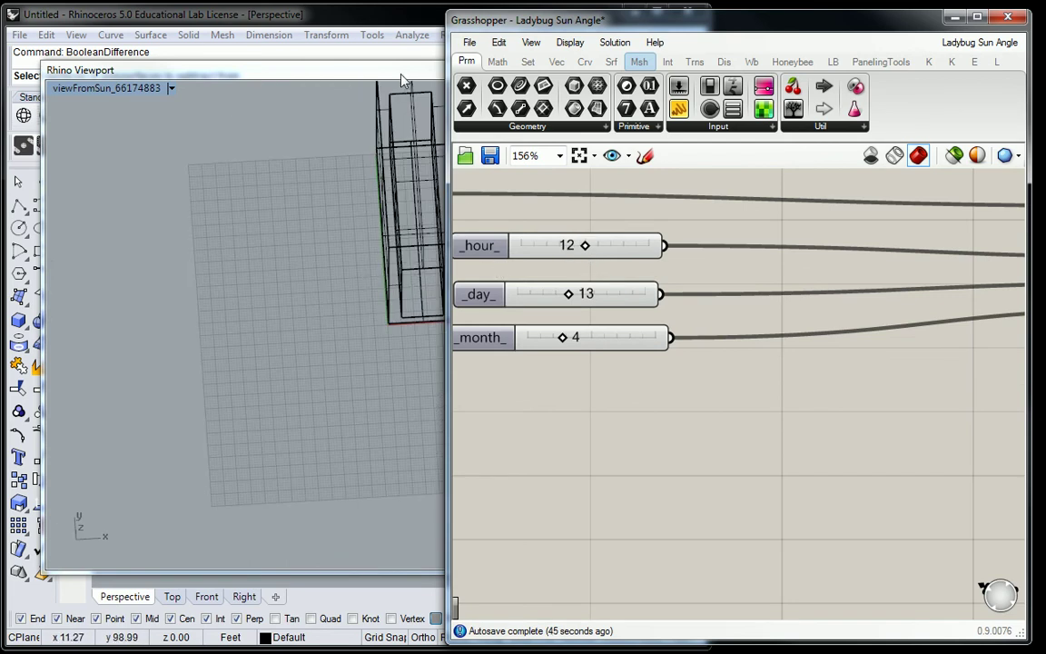
left_click(364, 71)
Move the sun-view viewport aside and switch it to Shaded display.
scroll(409, 295, "down", 5)
scroll(427, 292, "up", 8)
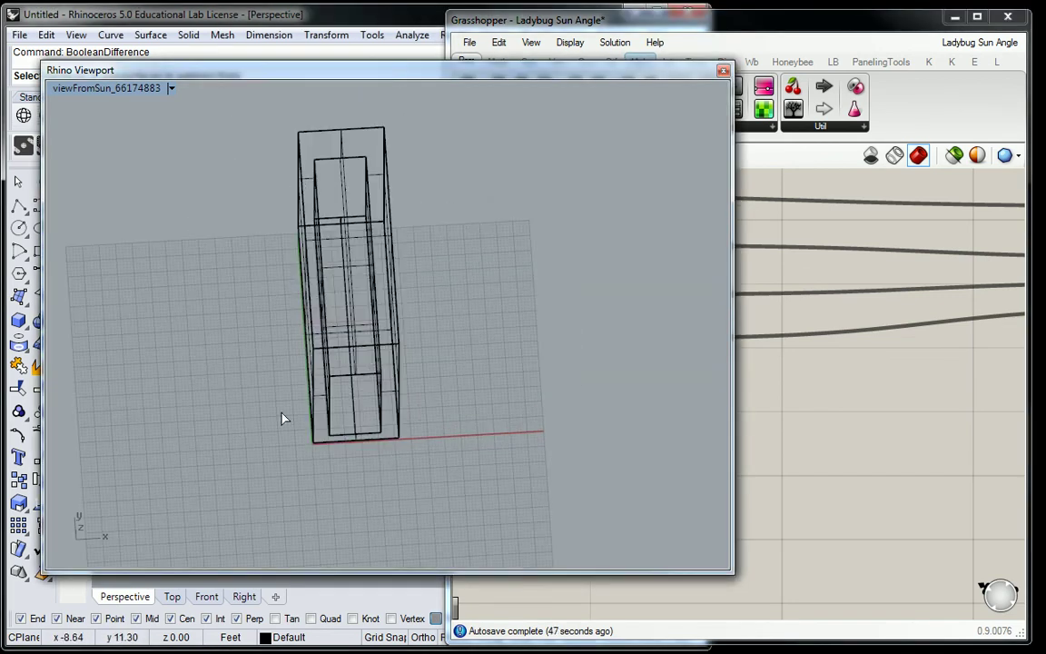
left_click_drag(232, 72, 395, 109)
left_click(46, 114)
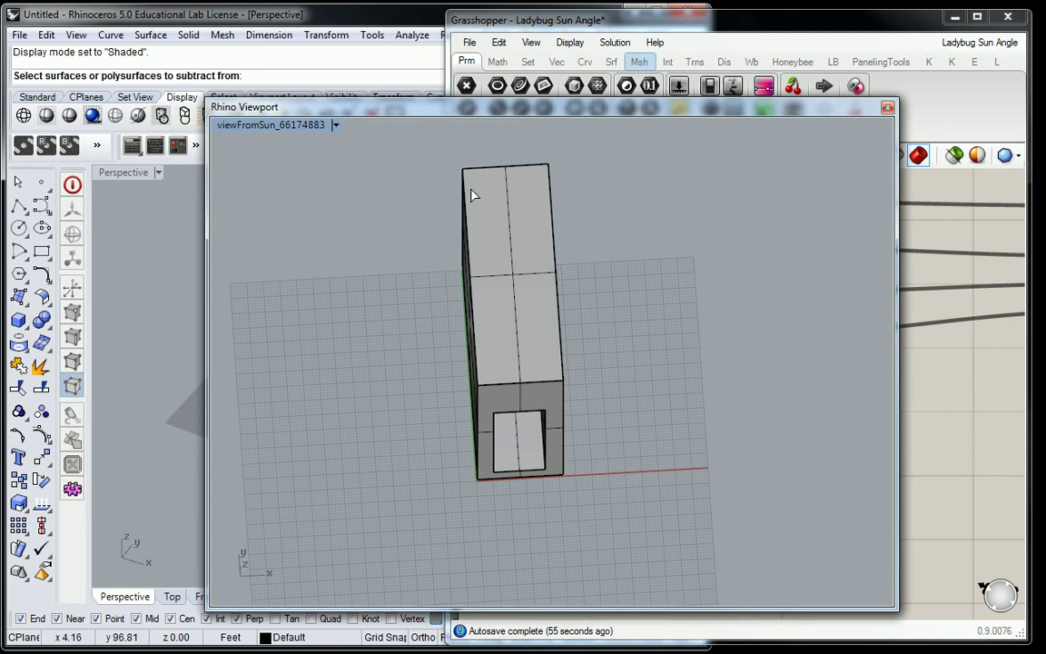
Finish the pending command on both boxes, minimize Grasshopper, and place the sun view beside Rhino.
left_click_drag(688, 164, 319, 529)
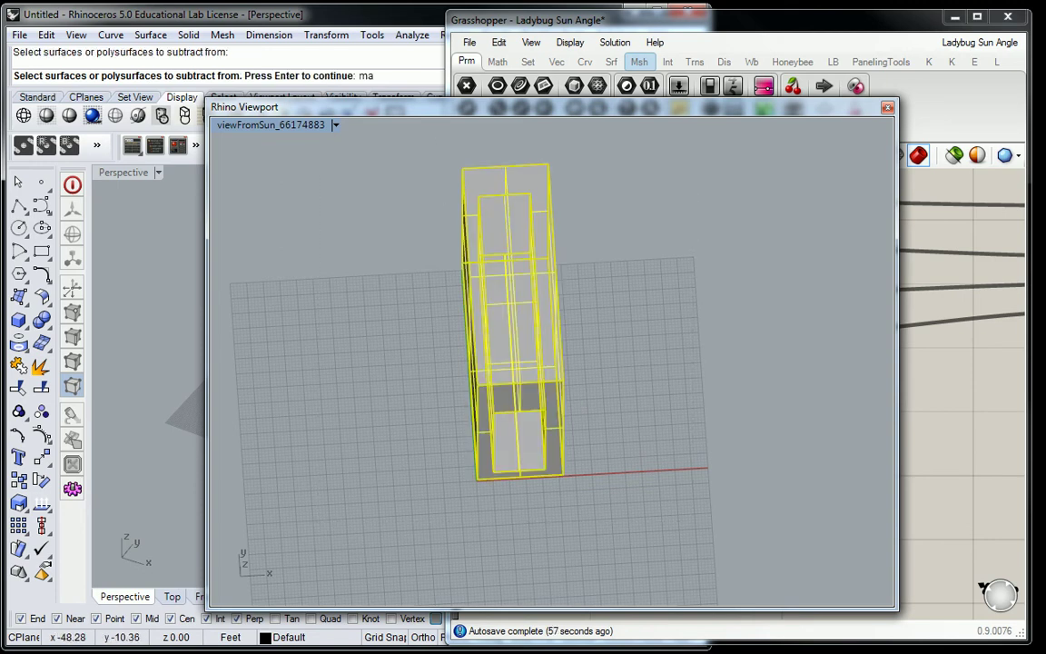
type("make2d")
key("Return")
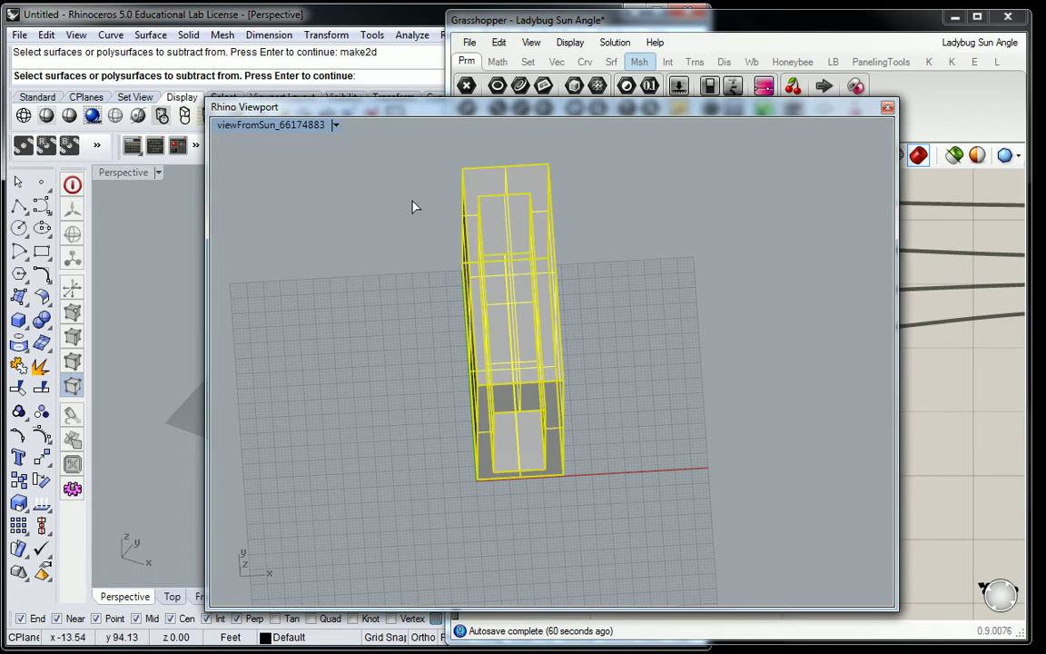
key("Return")
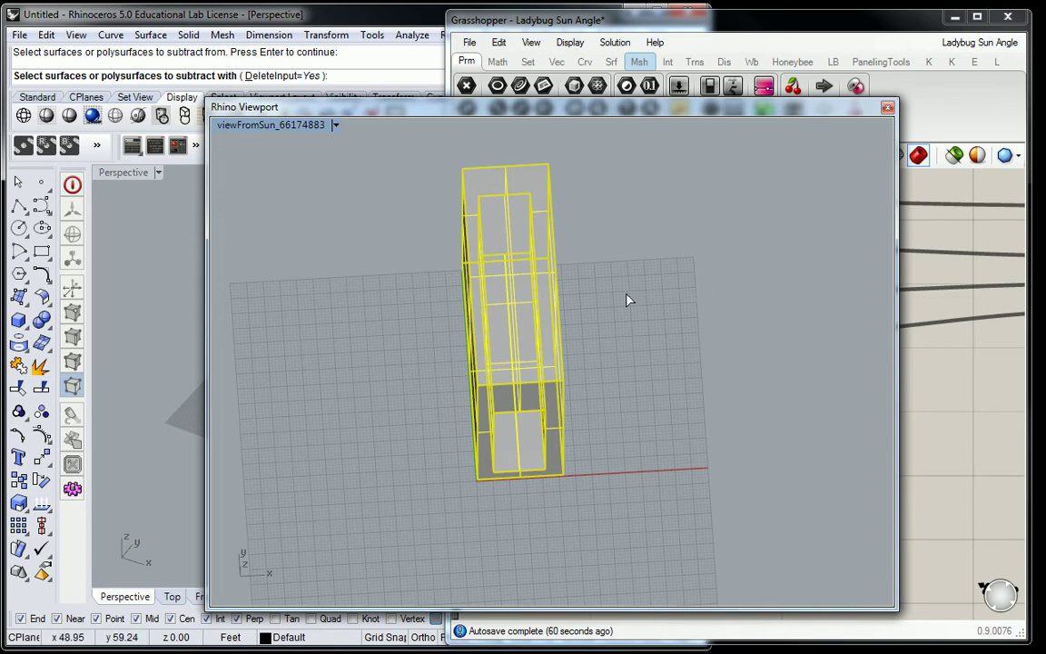
key("Return")
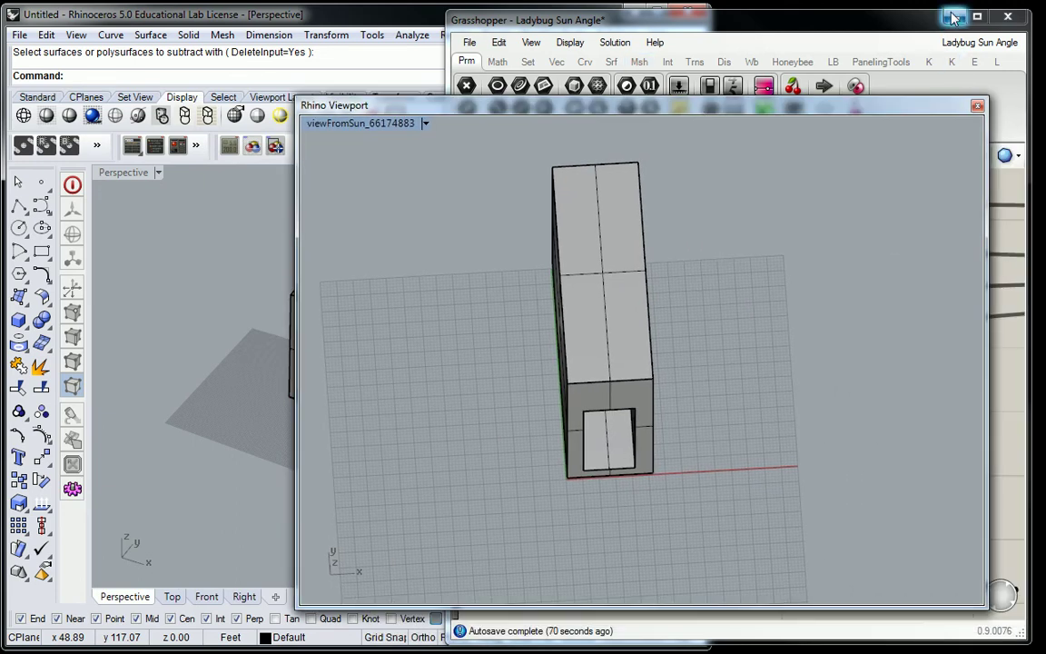
left_click(953, 17)
left_click_drag(466, 106, 725, 104)
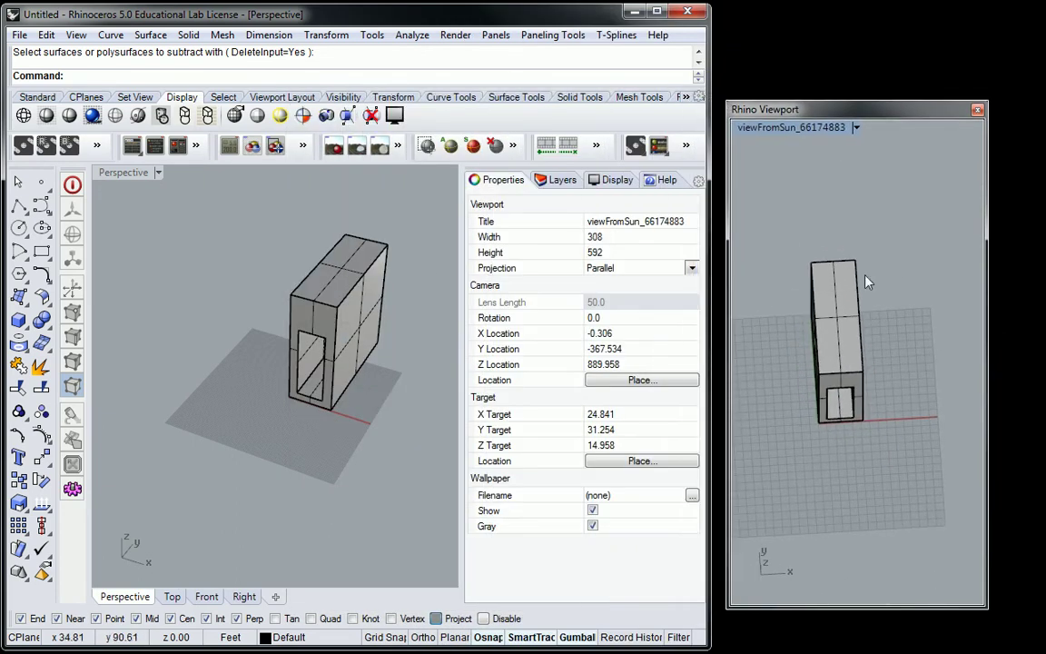
Make2D the building from the sun view with hidden lines shown, and move the drawing upper left.
left_click(835, 350)
type("Make2D")
key("Return")
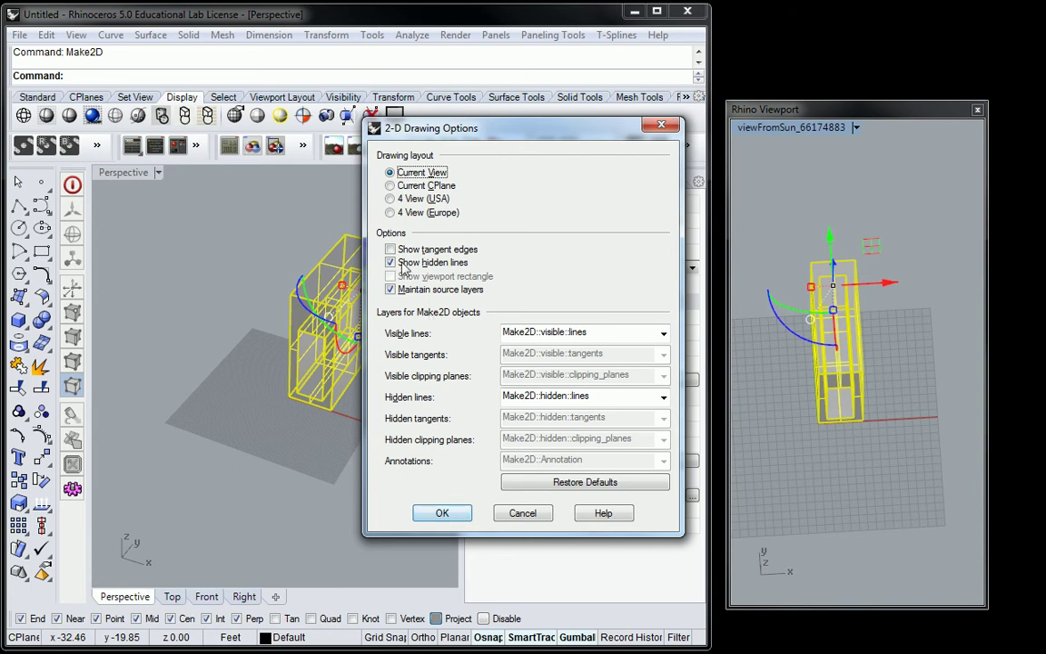
left_click(444, 515)
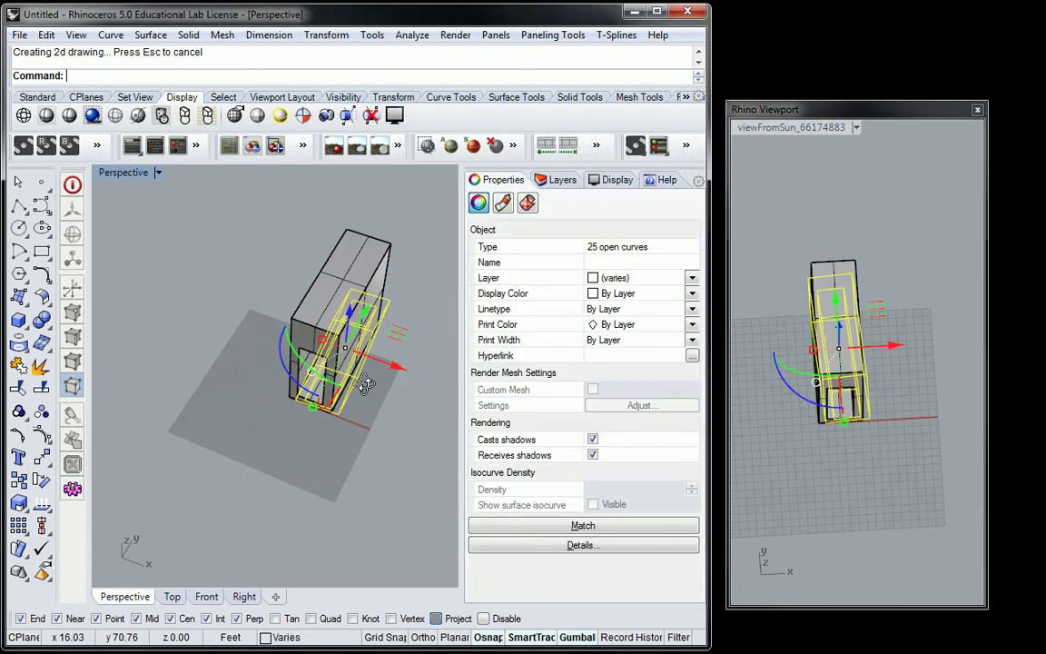
left_click_drag(361, 371, 169, 309)
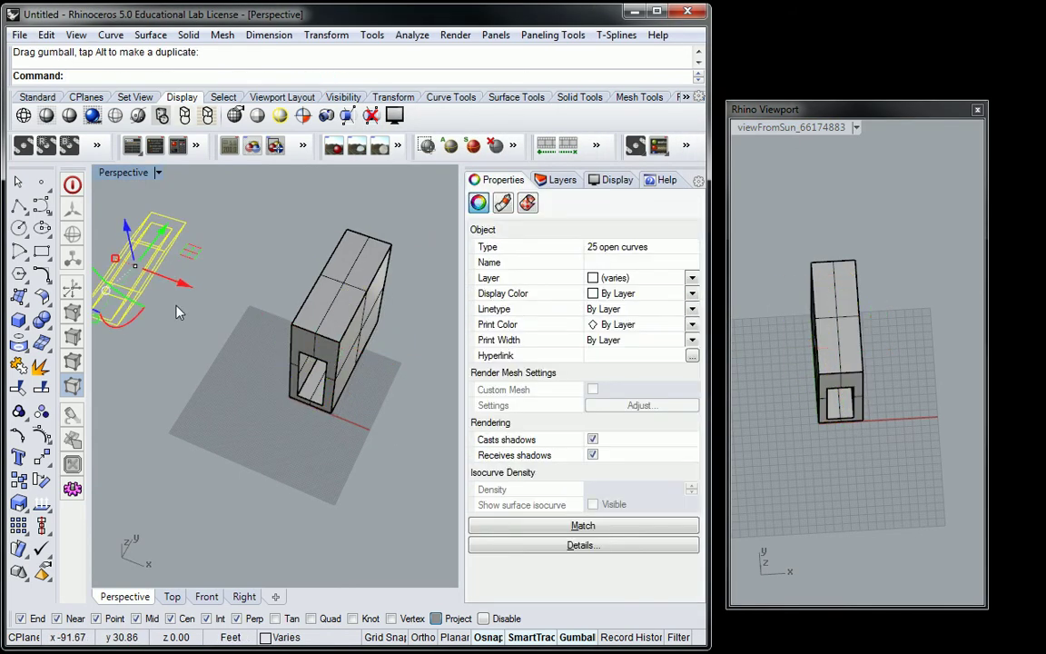
Restore the four-viewport layout, pan Top to the drawing, and enlarge the sun-view window.
scroll(187, 318, "up", 5)
left_click(241, 351)
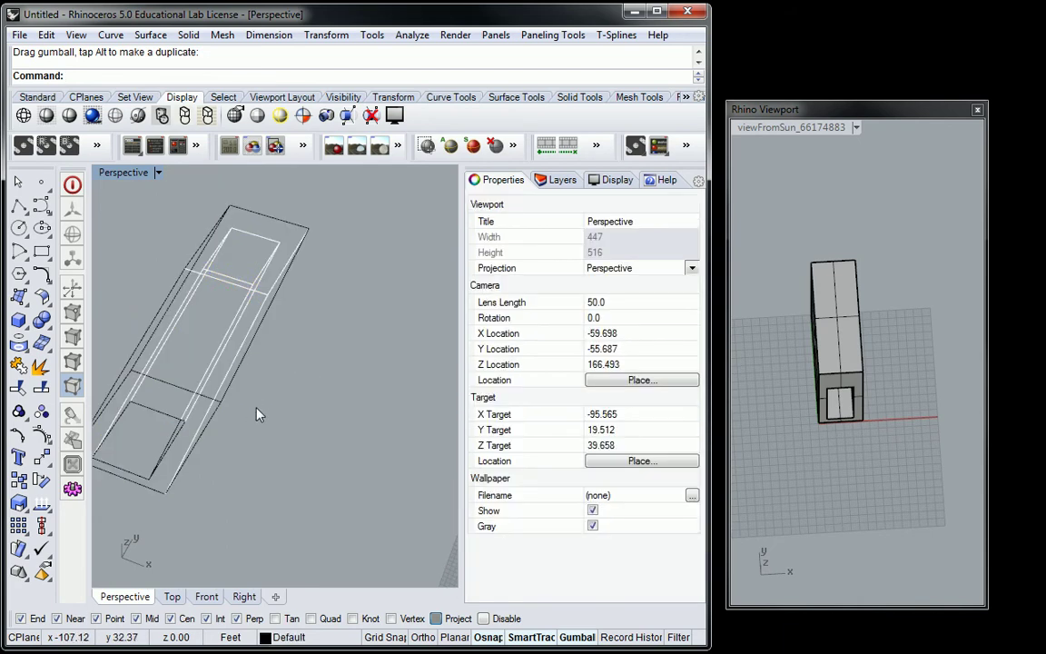
right_click_drag(257, 416, 355, 401)
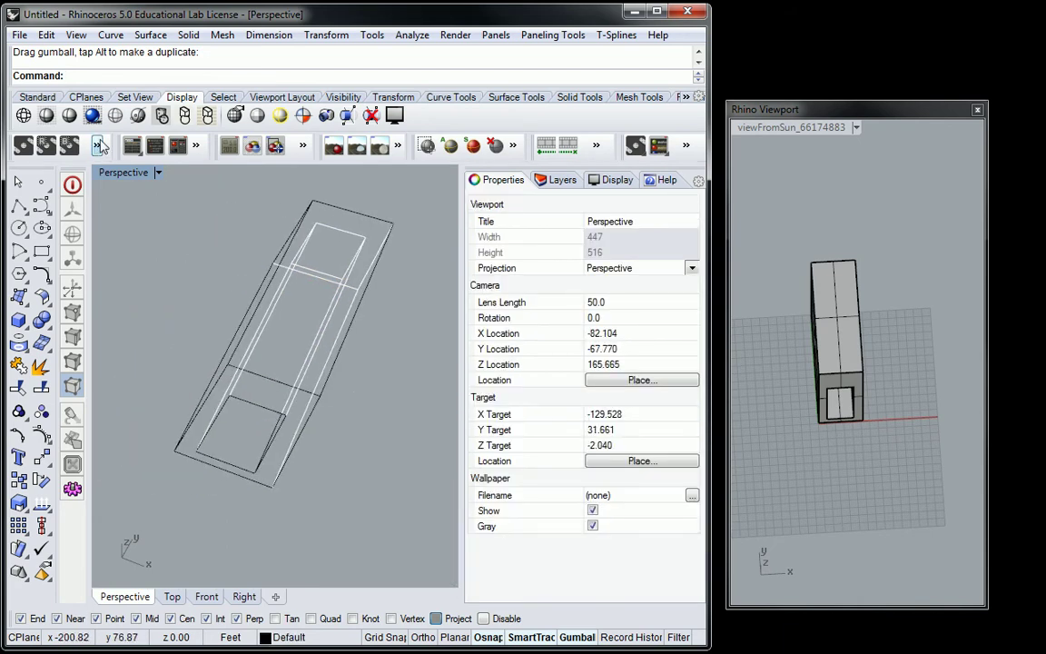
double_click(118, 173)
right_click_drag(118, 218, 218, 178)
scroll(154, 245, "up", 5)
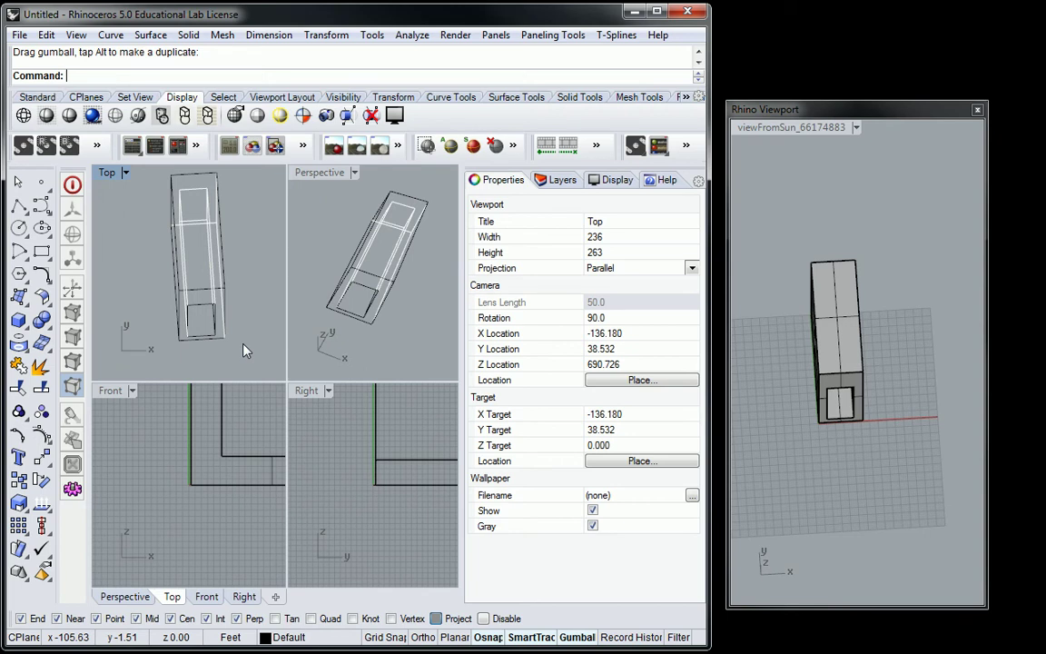
left_click(727, 102)
left_click_drag(728, 102, 280, 48)
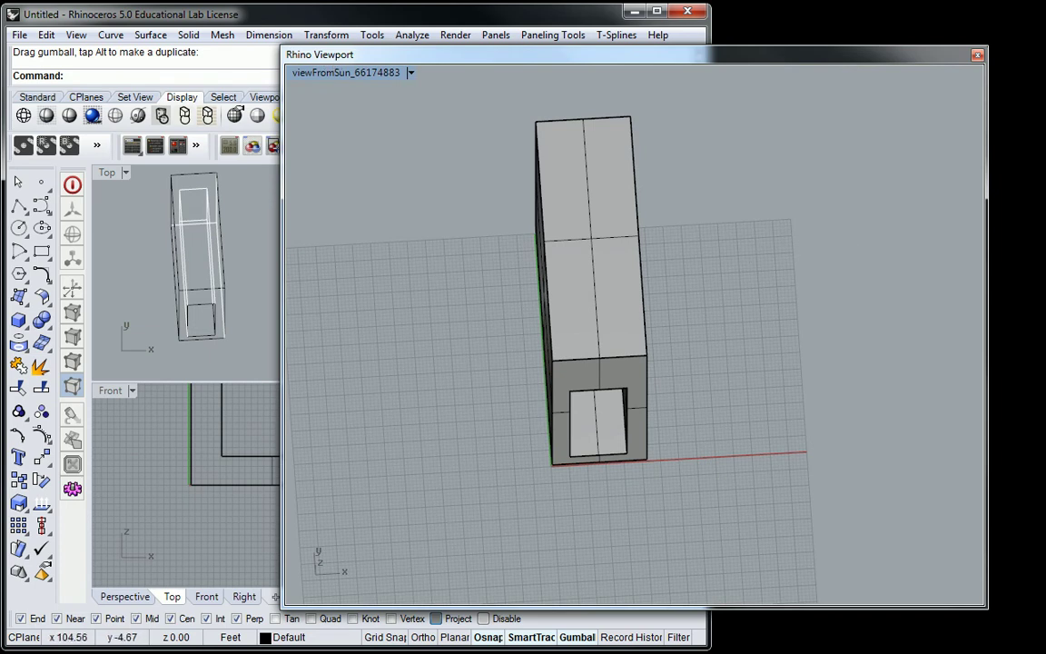
Switch to Grasshopper and pan the canvas to show the sunPath and weather data components.
key("alt+Tab")
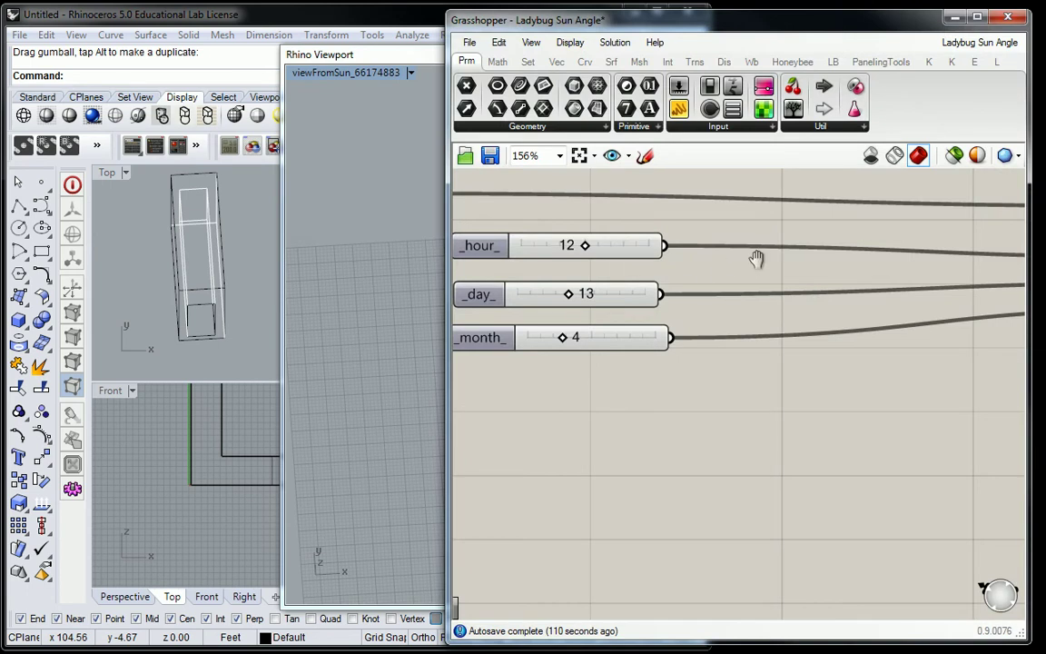
scroll(818, 291, "down", 4)
right_click_drag(913, 307, 722, 298)
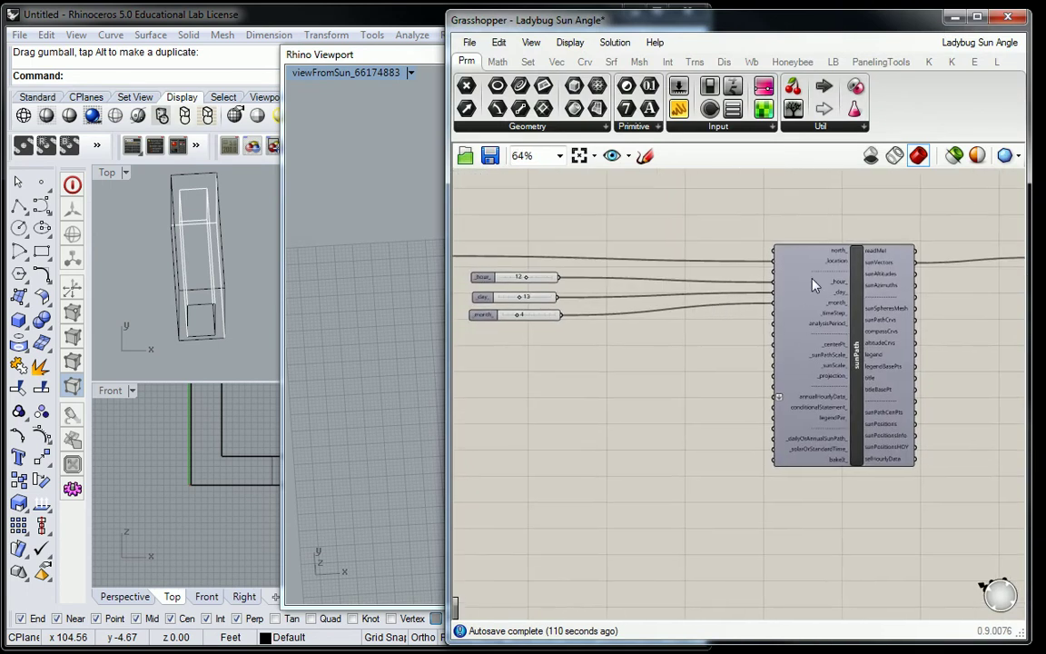
mouse_move(832, 312)
right_click_drag(660, 240, 747, 257)
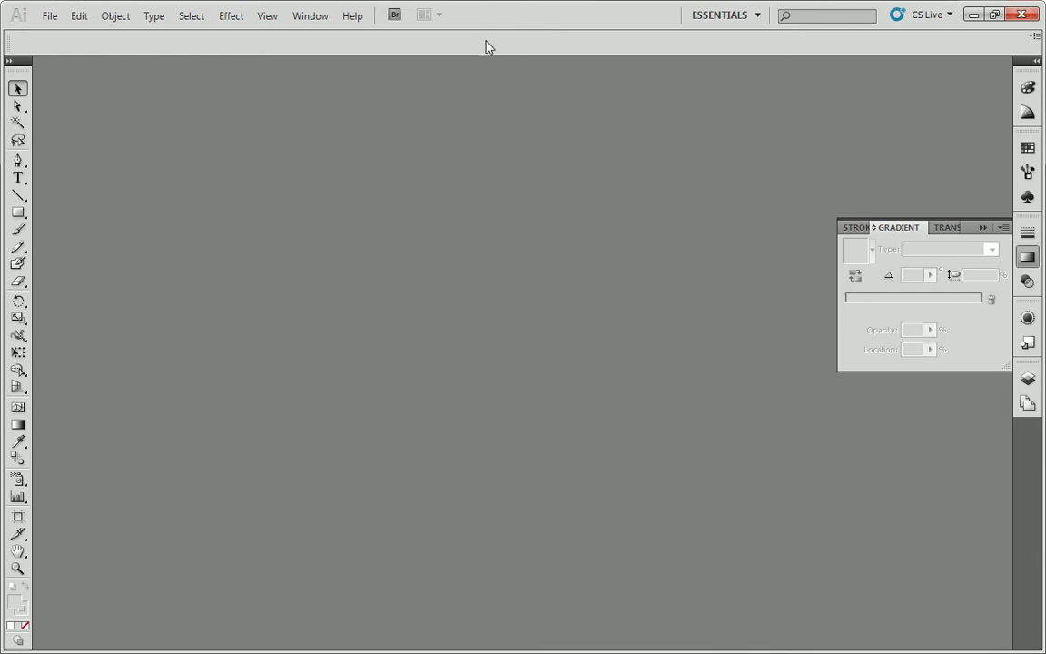
Look over Illustrator's File menu options in the empty workspace.
left_click(49, 17)
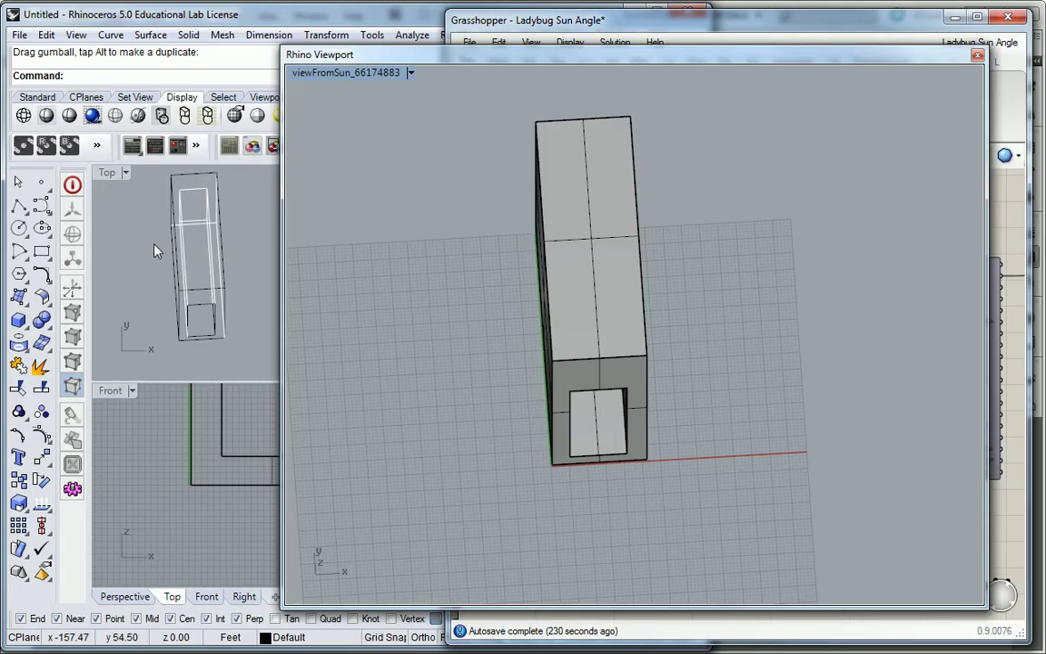
Select the 25 curves of the 2D drawing in the Top view and copy them.
left_click_drag(284, 52, 524, 216)
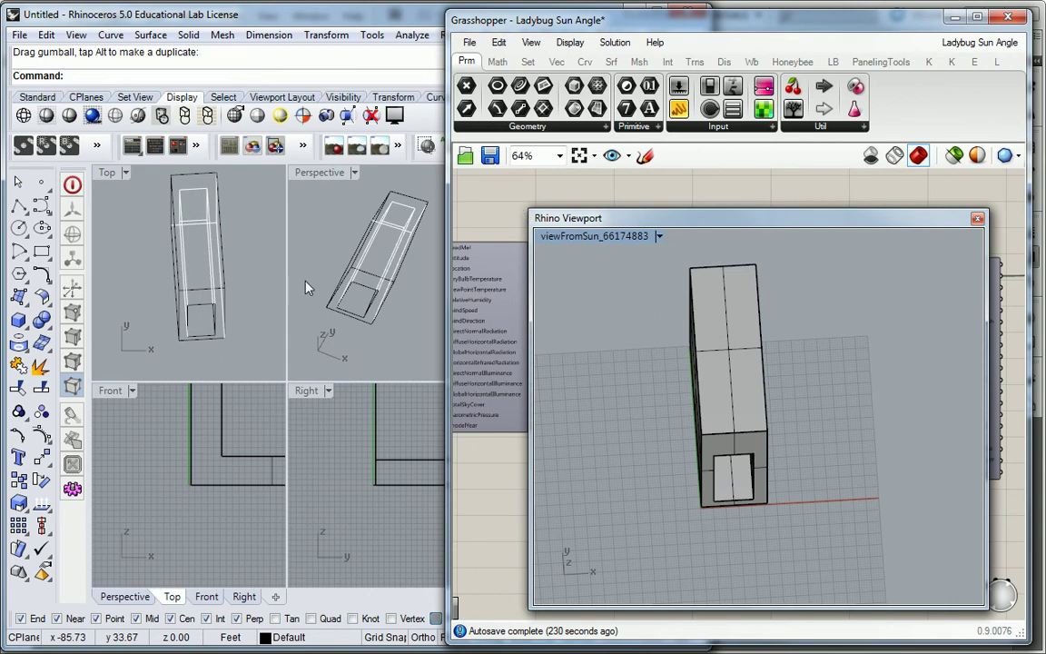
left_click(253, 234)
left_click_drag(245, 182, 175, 319)
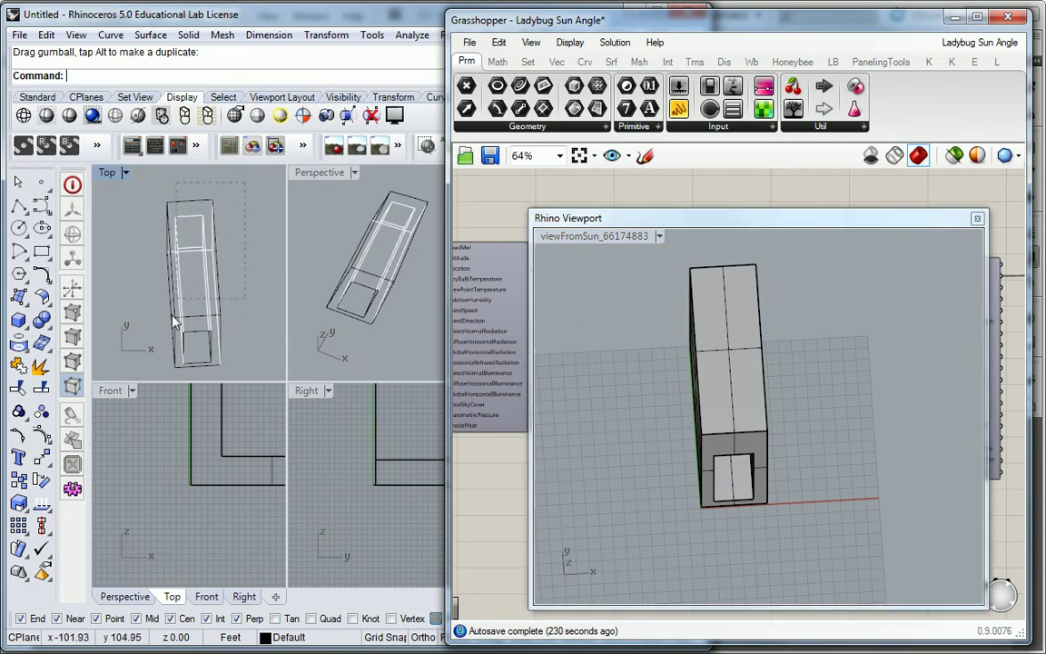
left_click_drag(156, 381, 161, 378)
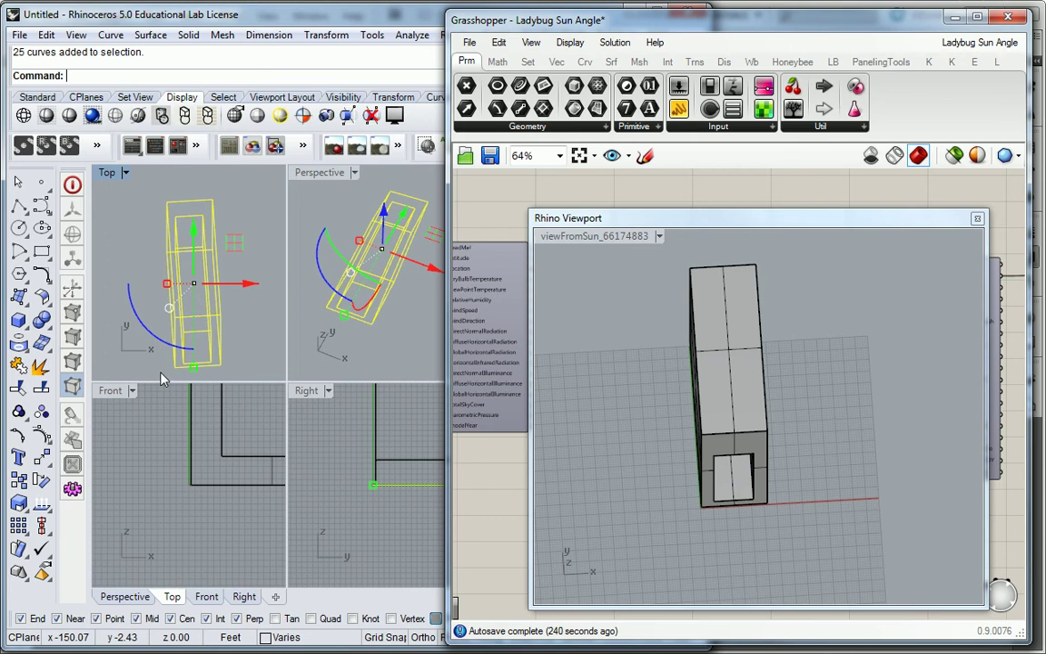
key("ctrl+c")
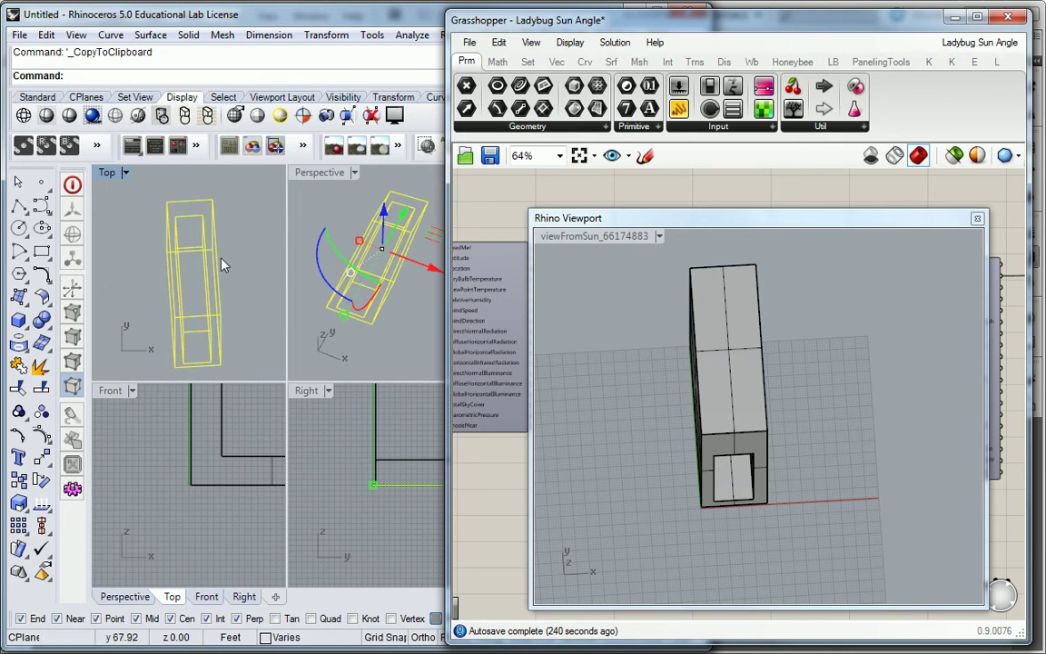
Export the selected curves, browsing to cadlab > 17 SP - Arch 222 > Projects.
left_click(20, 34)
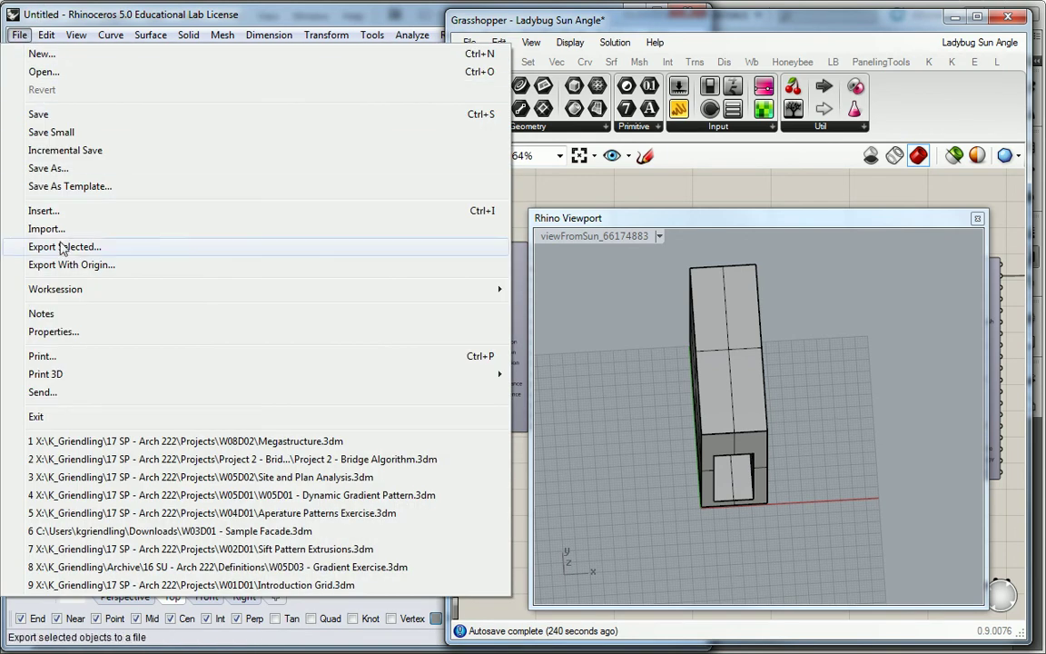
left_click(155, 246)
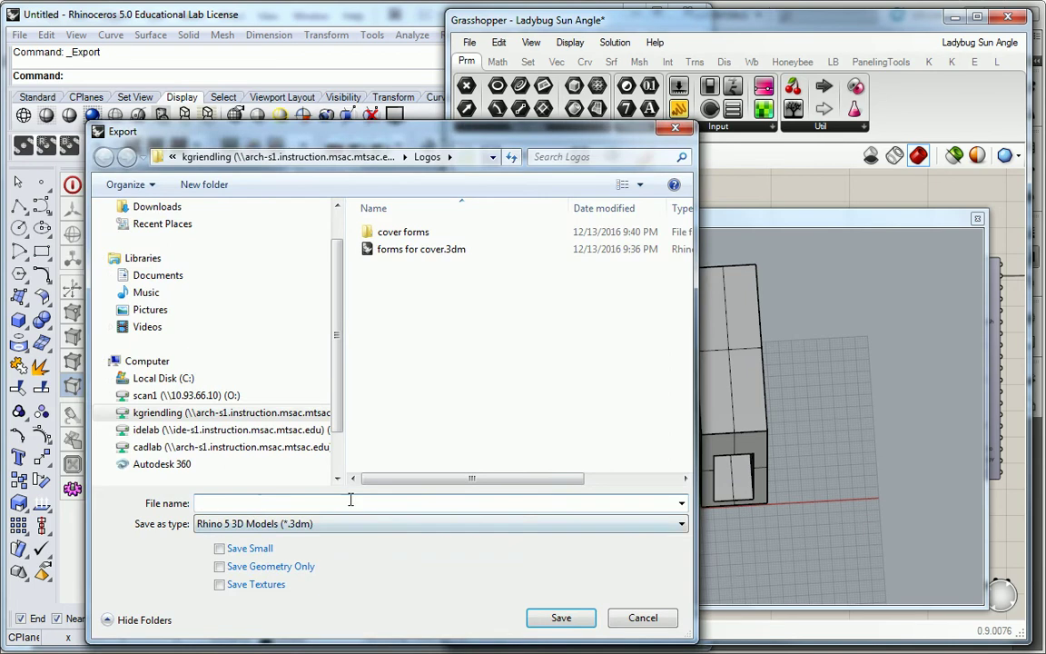
left_click(355, 156)
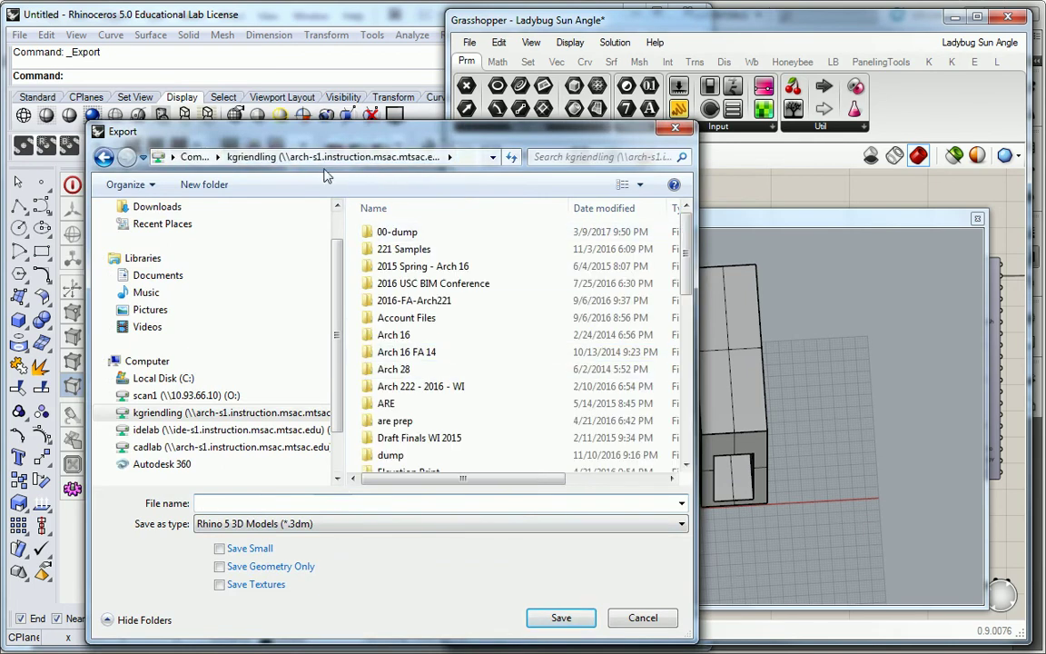
left_click(105, 158)
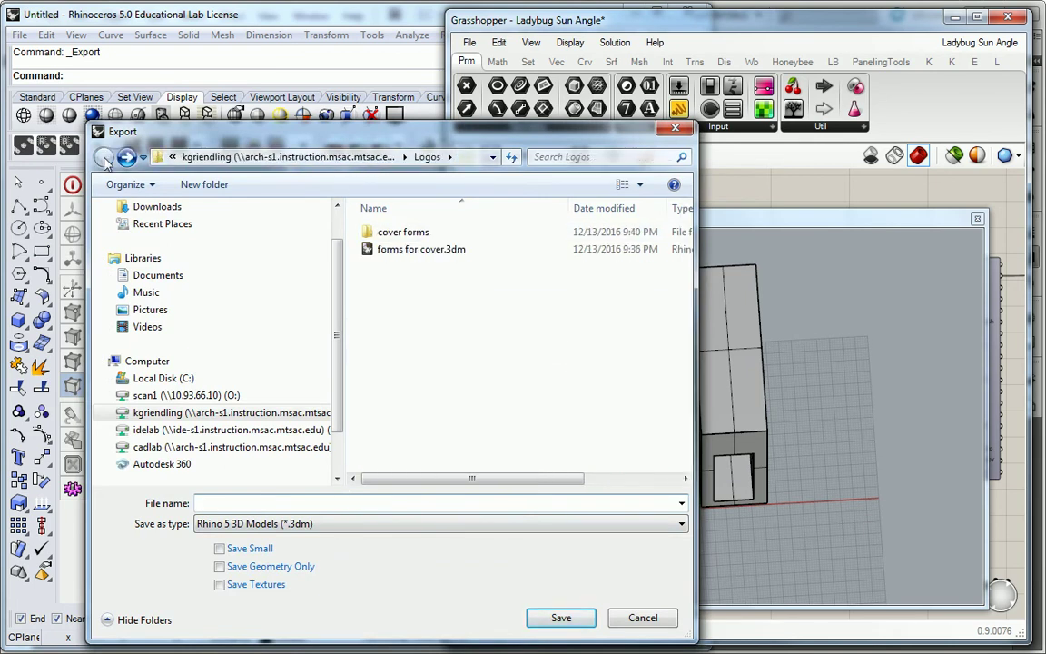
left_click(182, 447)
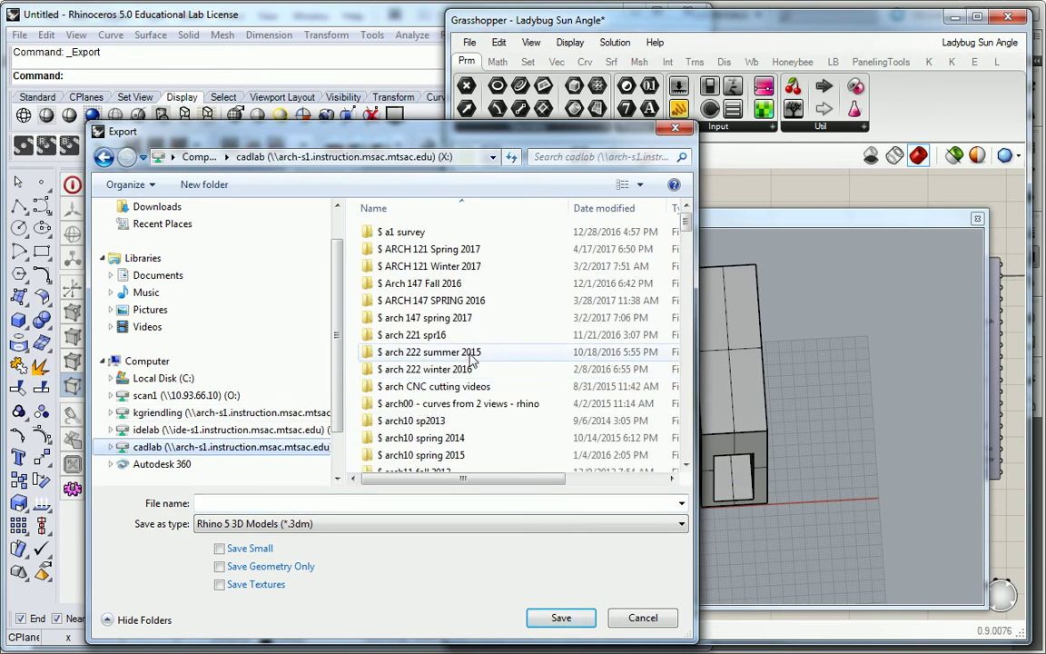
scroll(482, 373, "down", 15)
double_click(404, 249)
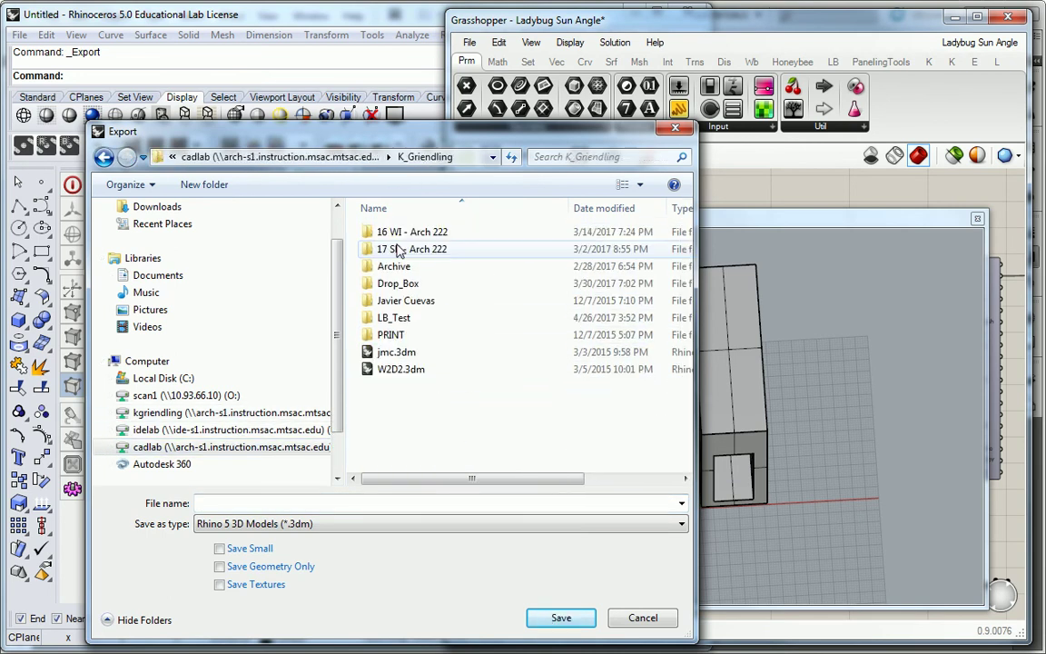
double_click(403, 249)
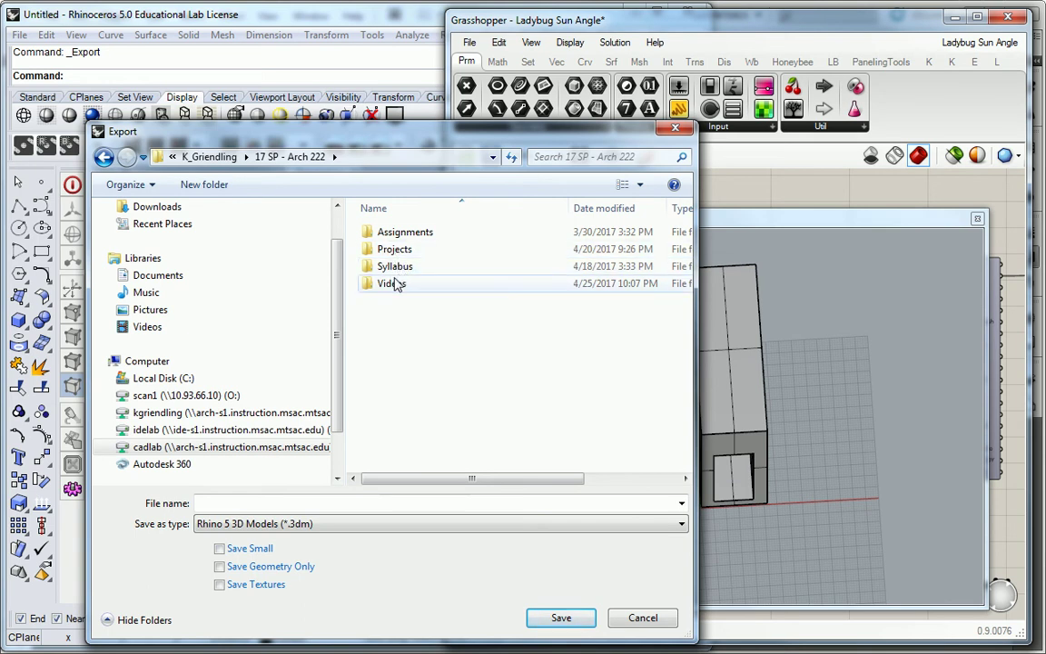
double_click(395, 249)
Create a new folder named W09D02 inside Projects and open it.
right_click(425, 442)
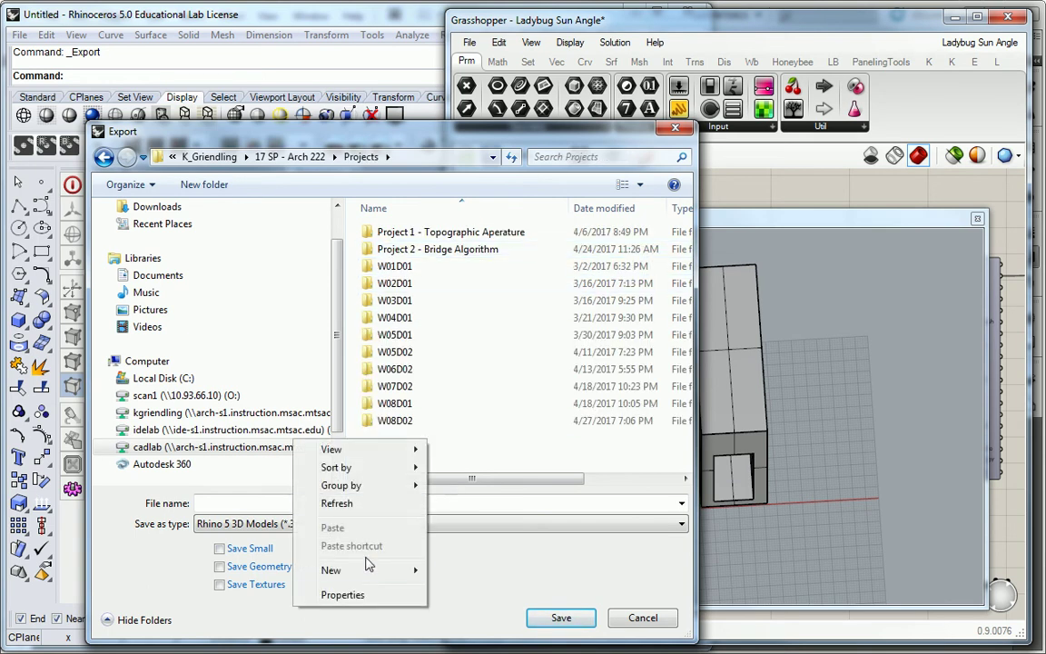
mouse_move(393, 570)
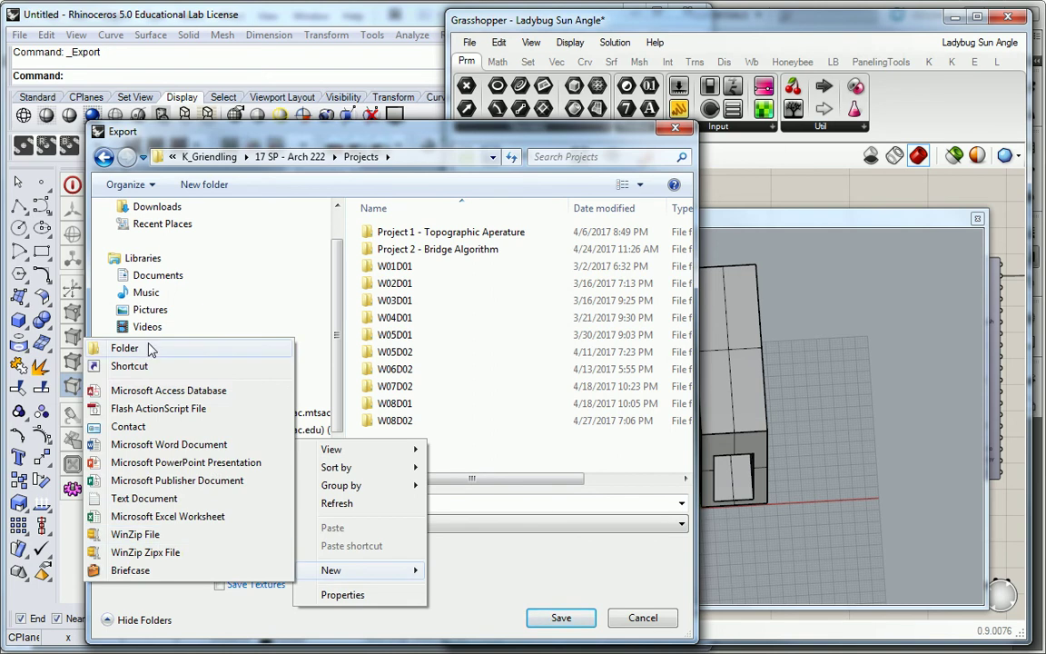
left_click(151, 351)
type("W09")
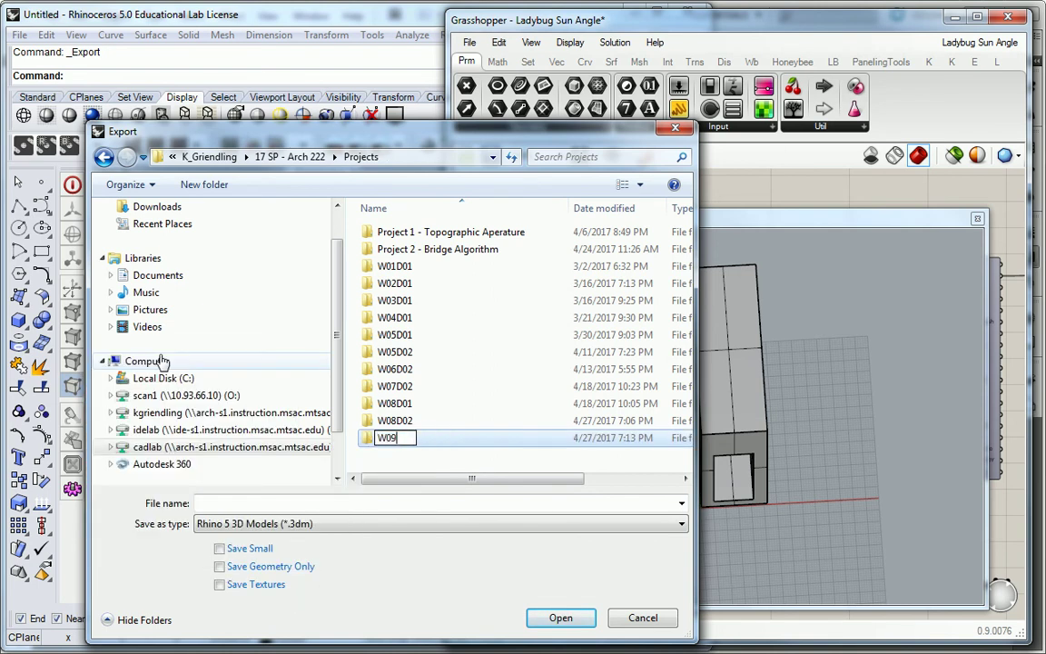
type("D02")
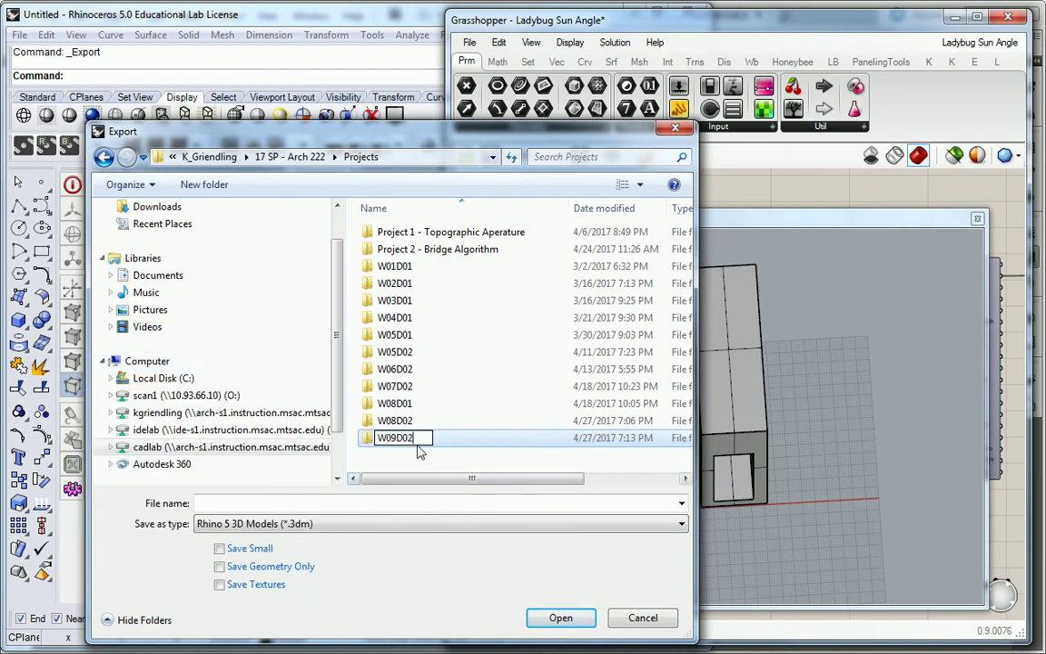
left_click(421, 454)
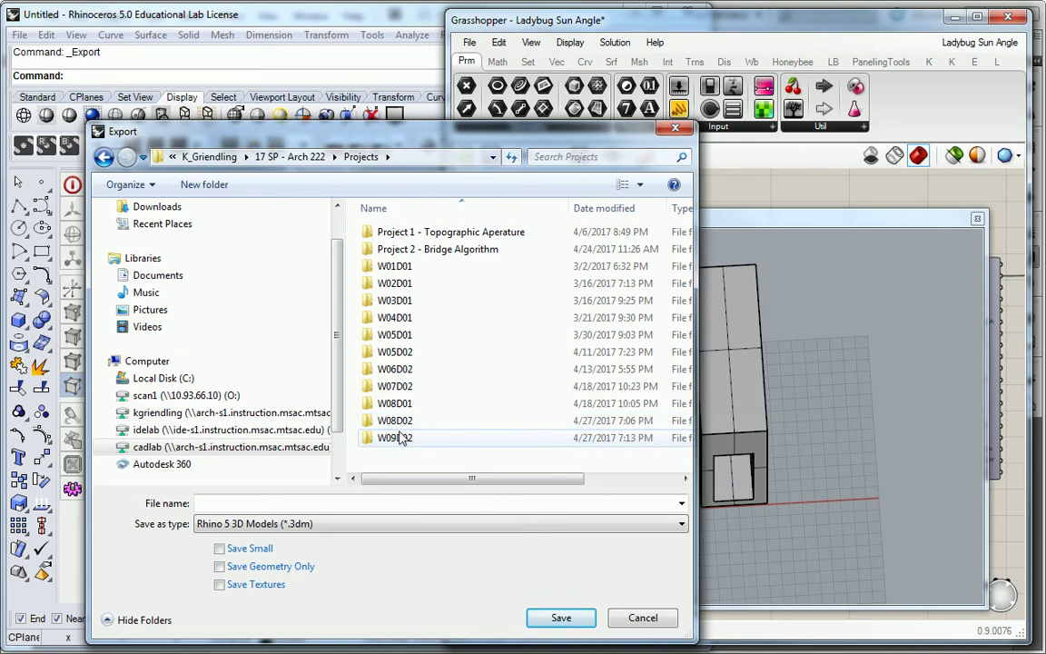
double_click(399, 438)
Save the export as April13-12pm in AutoCAD Drawing (*.dwg) format.
left_click(339, 498)
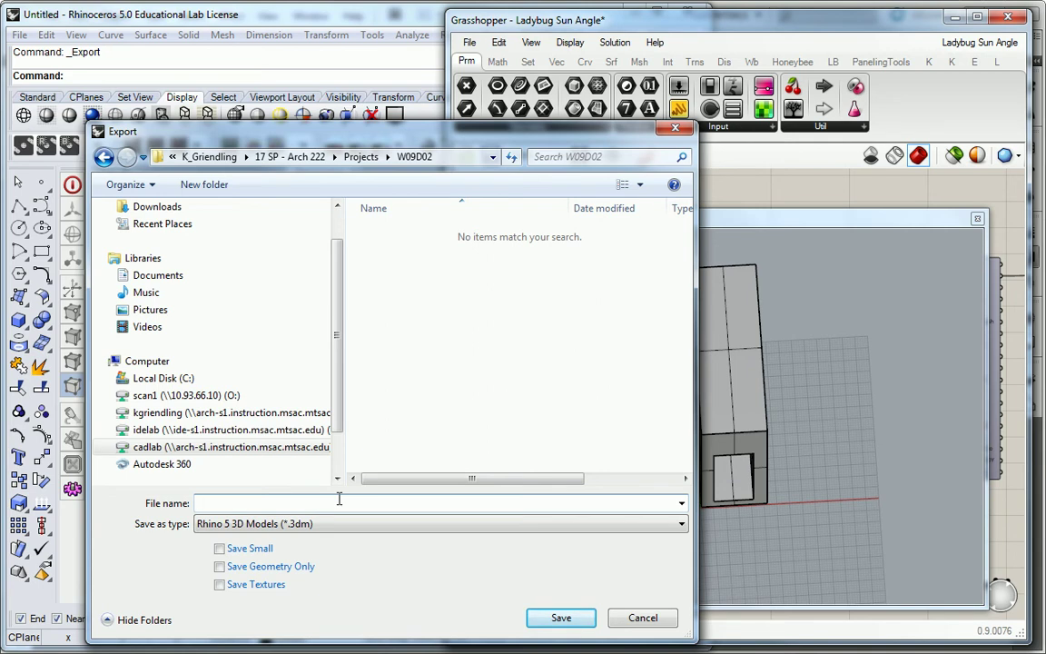
type("April13-12pm")
left_click(336, 525)
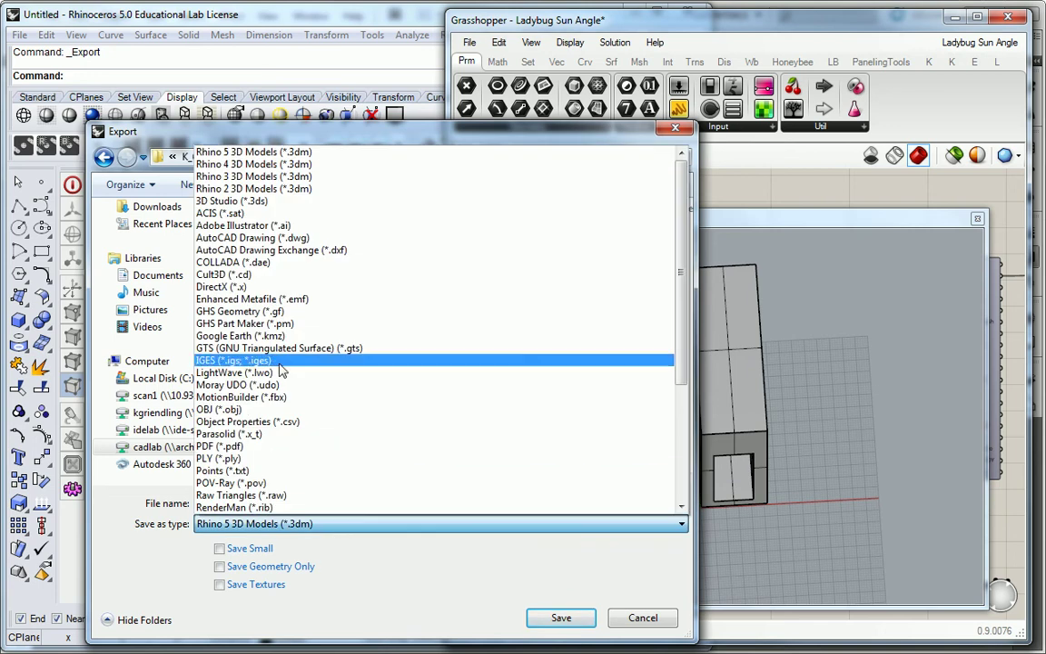
left_click(273, 238)
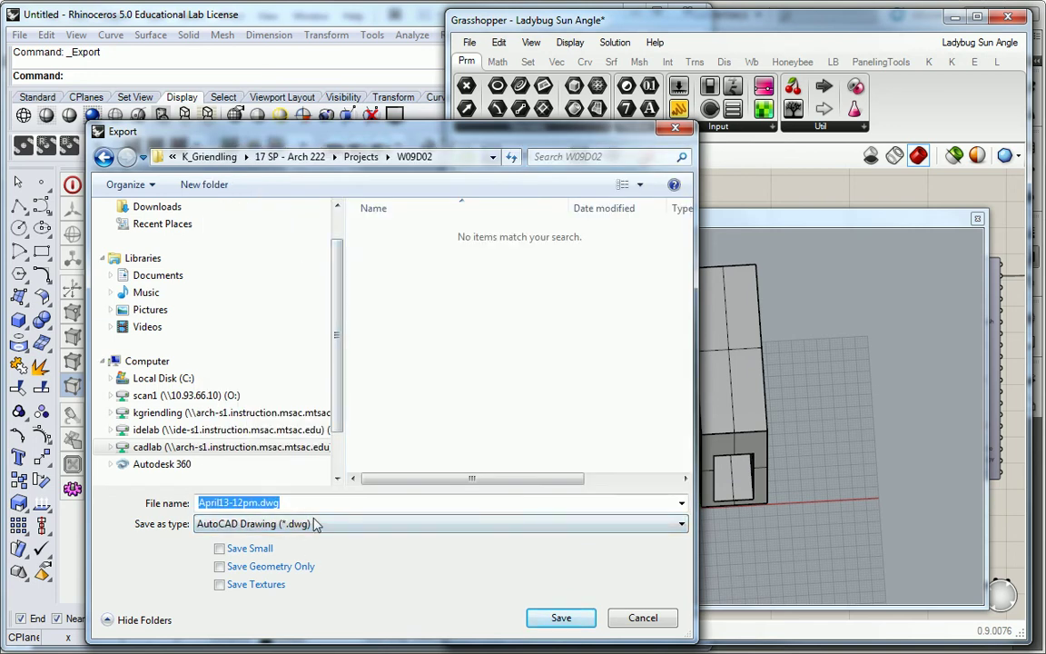
left_click(561, 618)
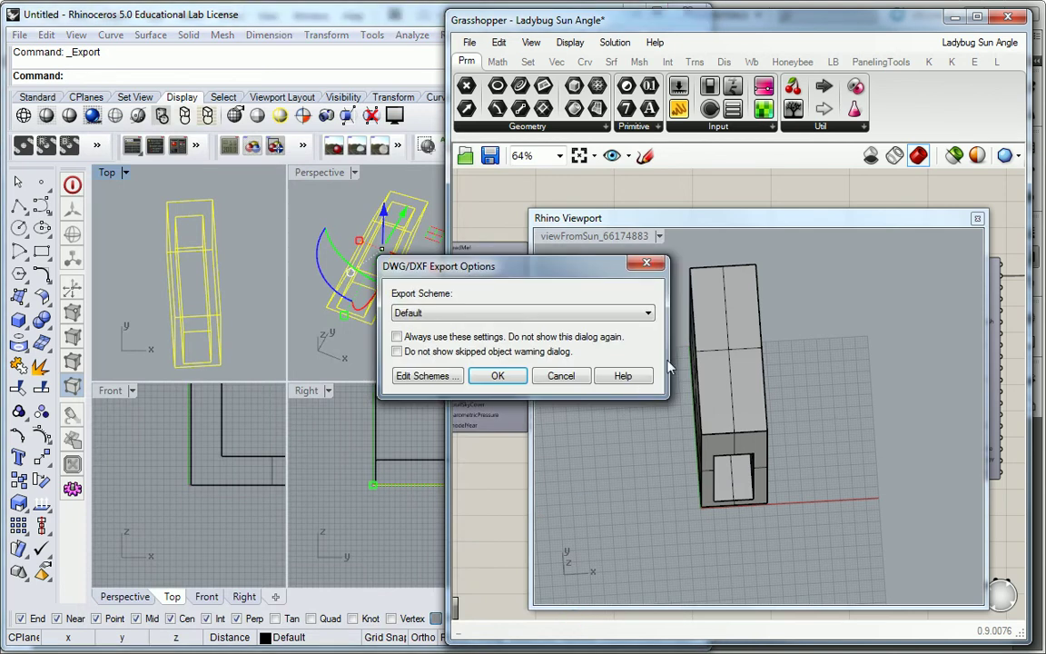
Accept the default DWG export options, then start a new Illustrator document.
left_click(497, 375)
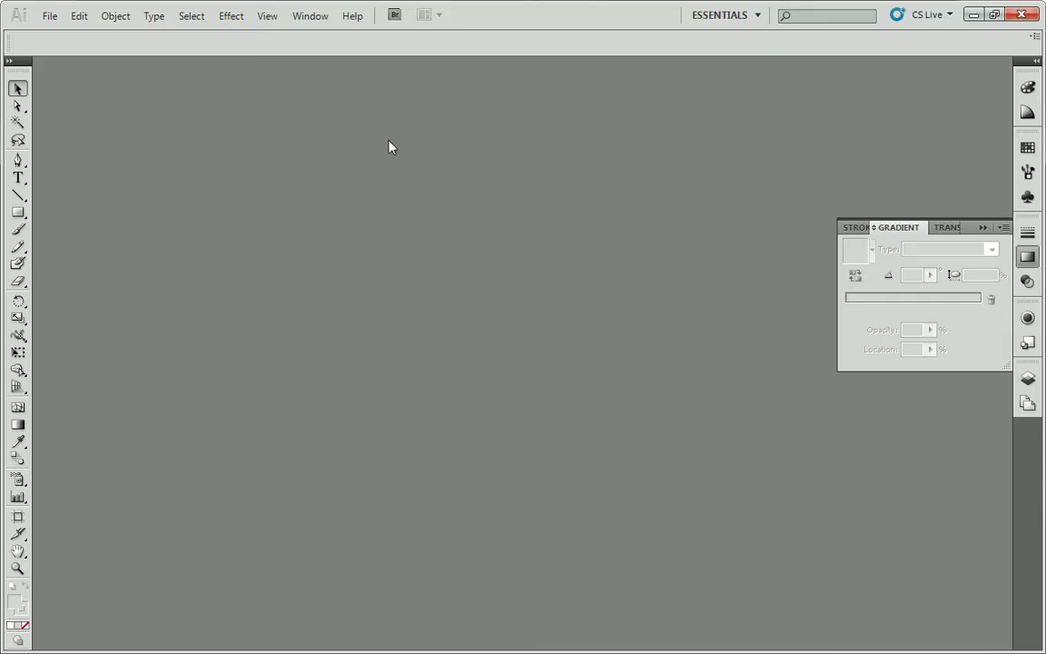
left_click(49, 15)
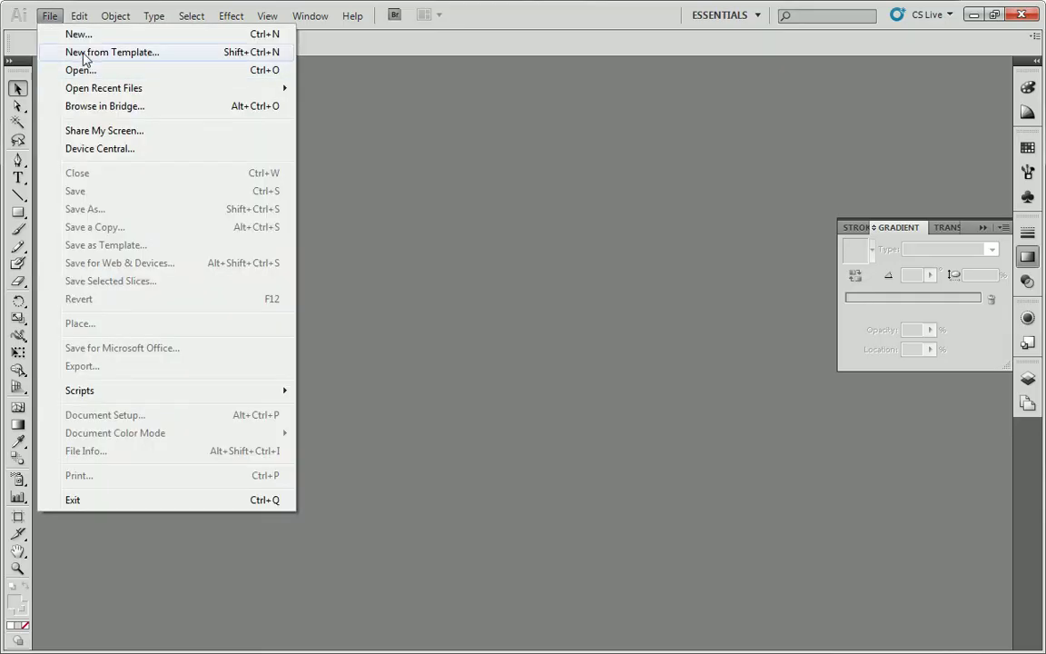
left_click(102, 38)
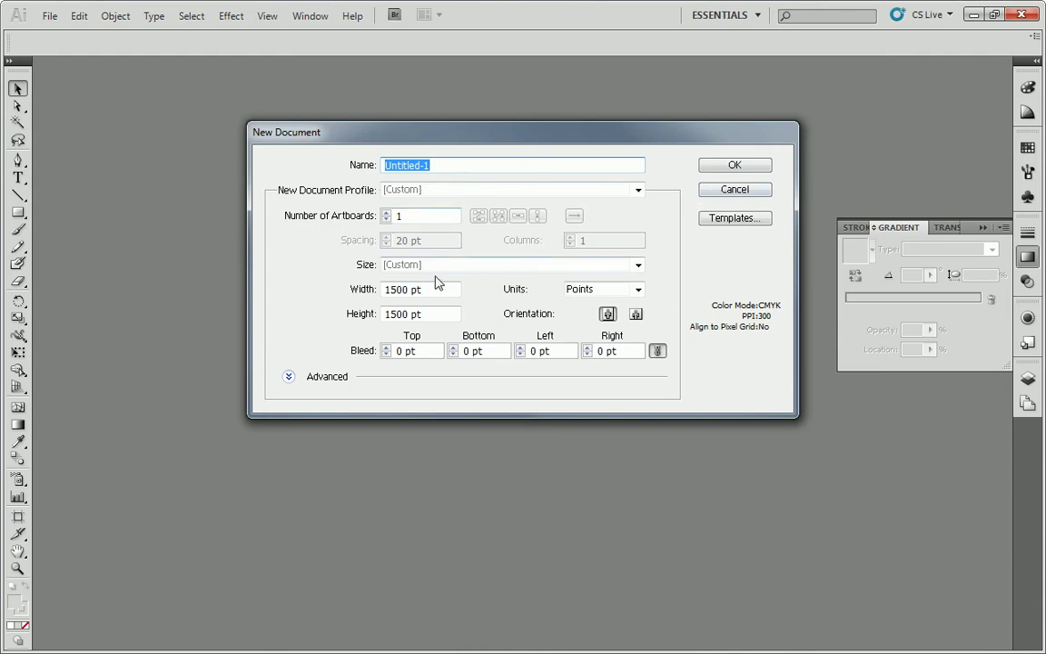
Set the new document to inches, 10 in wide by 10 in high, and create it.
left_click(626, 291)
left_click(581, 329)
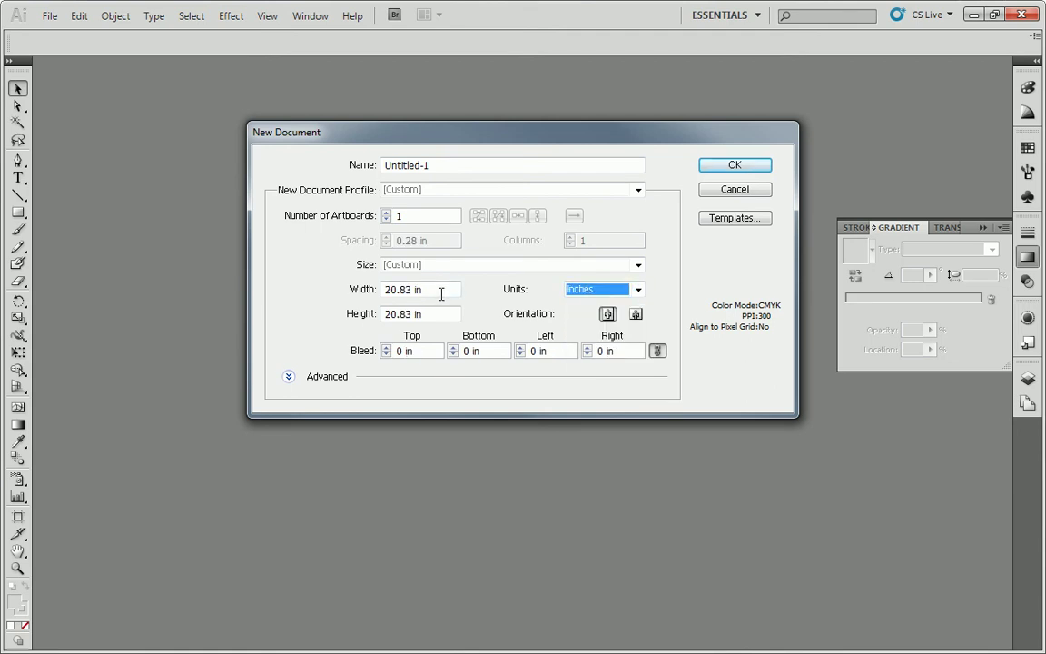
left_click_drag(443, 294, 345, 296)
type("10")
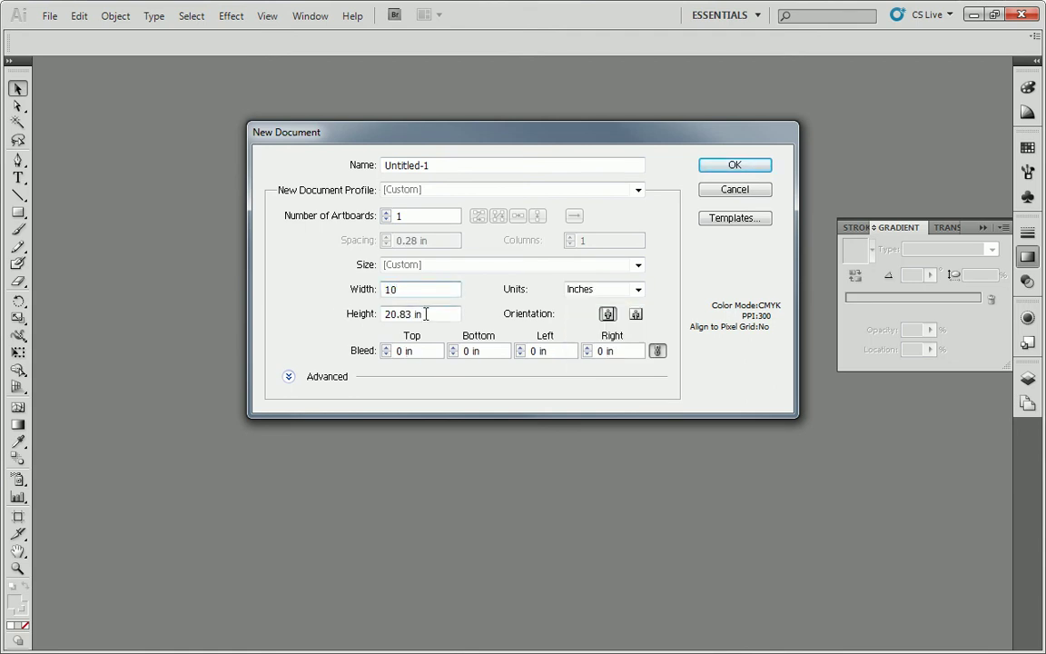
left_click_drag(427, 314, 362, 324)
type("10")
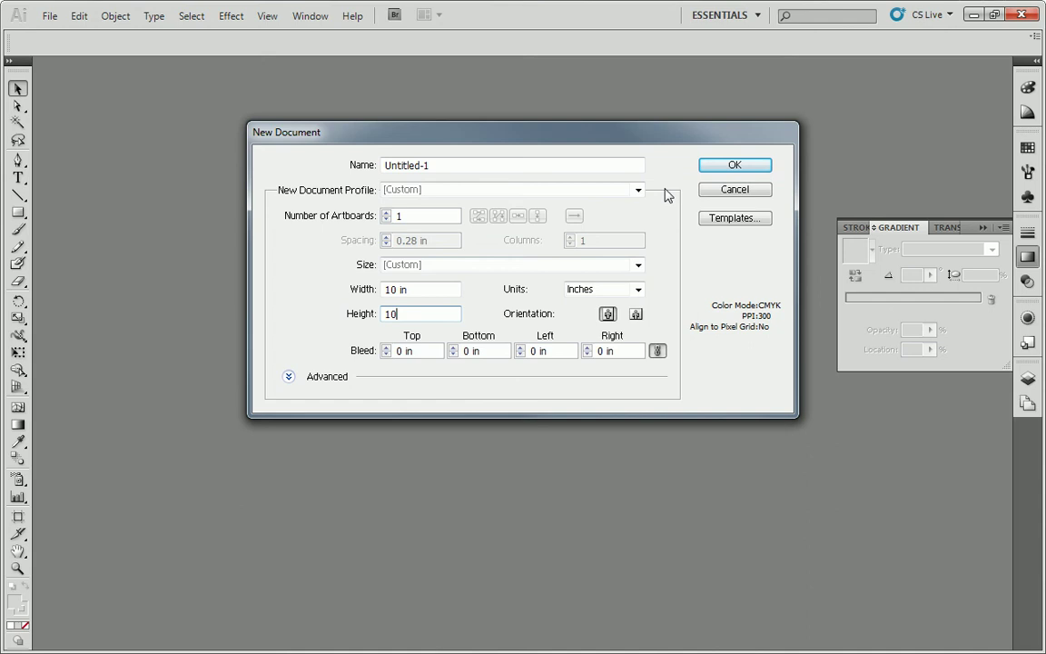
key("Return")
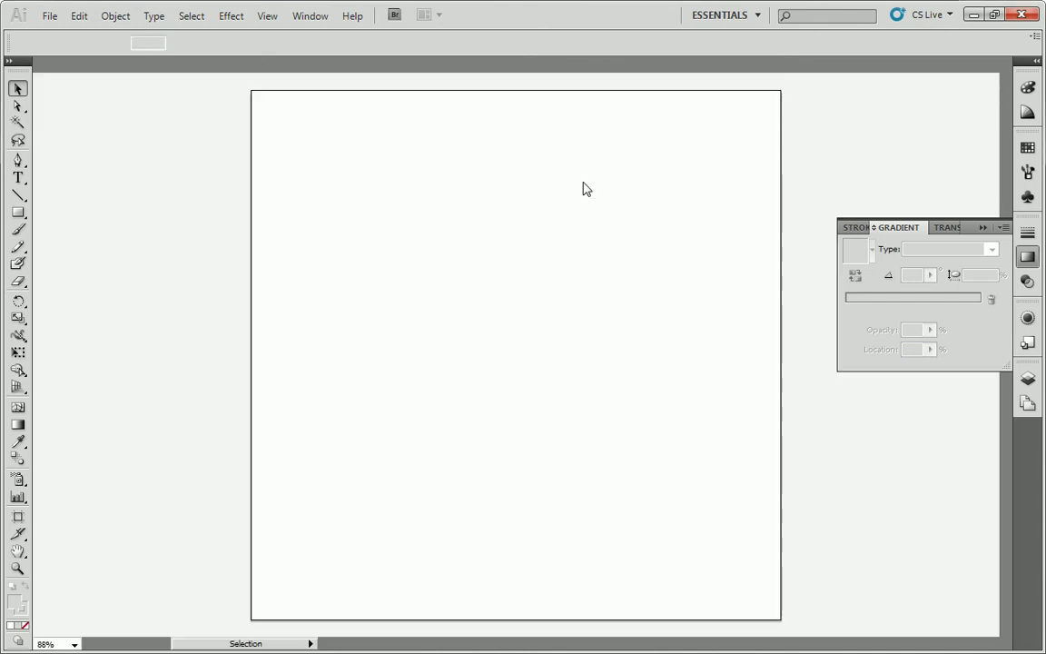
Bring up the Open dialog and browse to the cadlab network location.
left_click(50, 15)
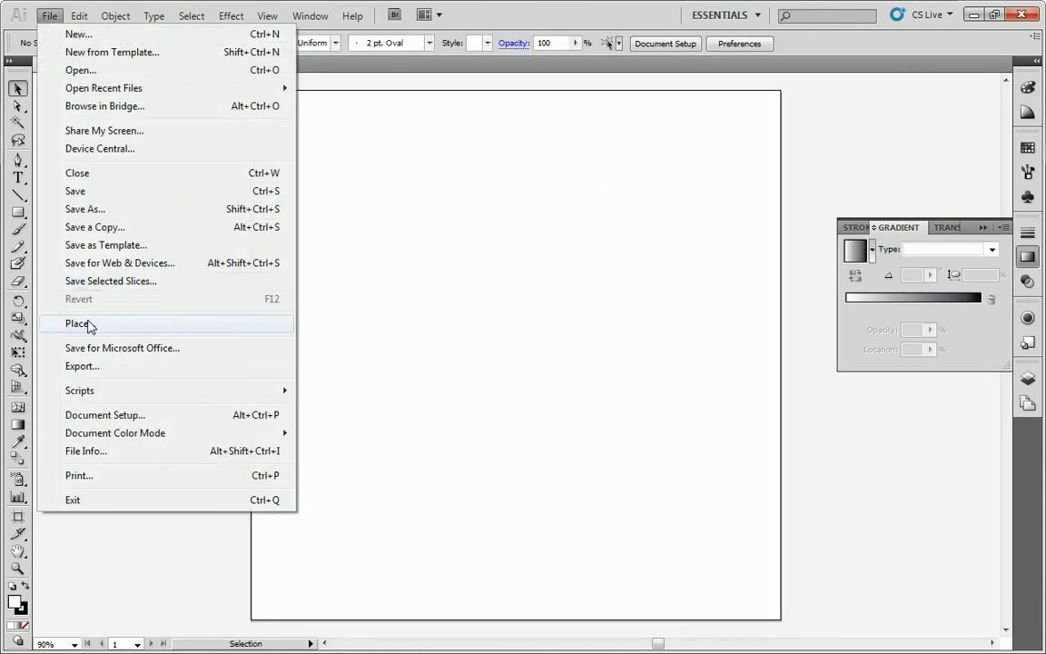
left_click(50, 17)
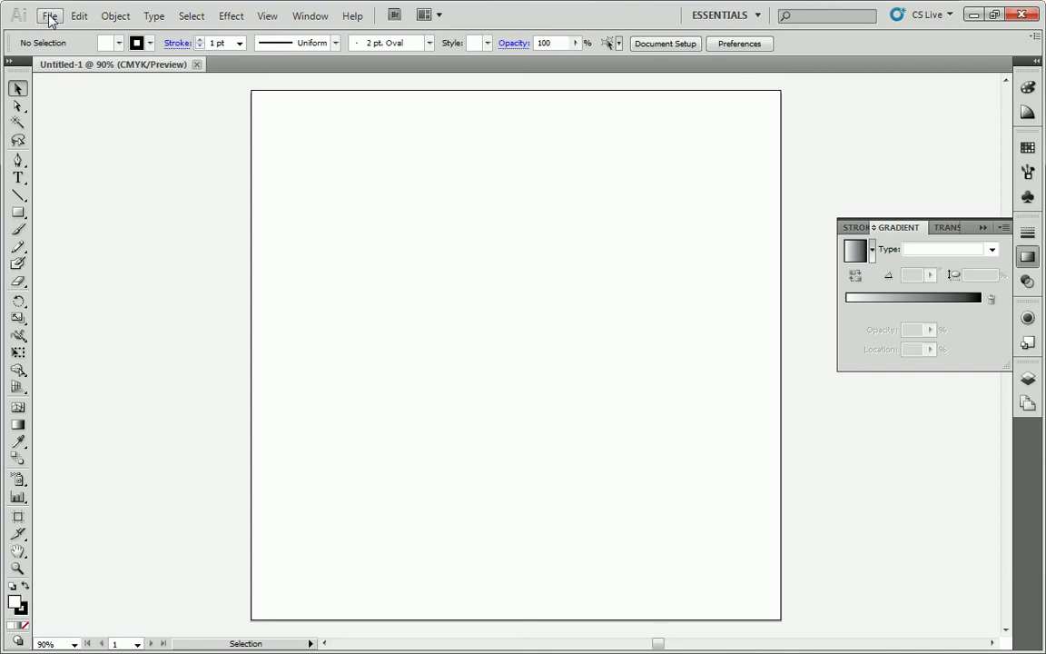
left_click(50, 17)
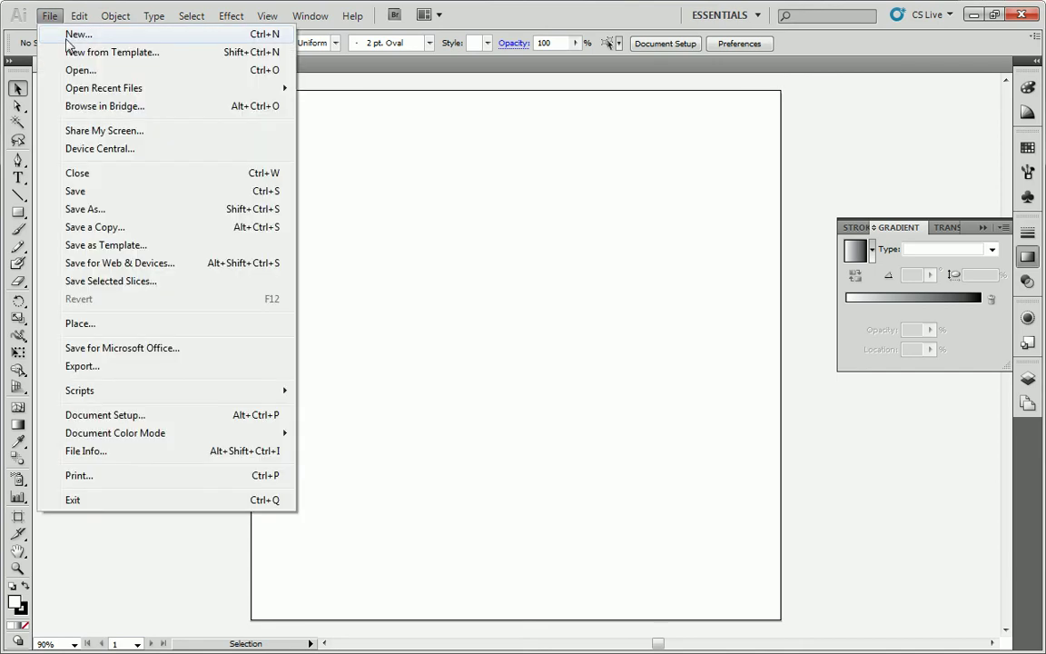
left_click(81, 69)
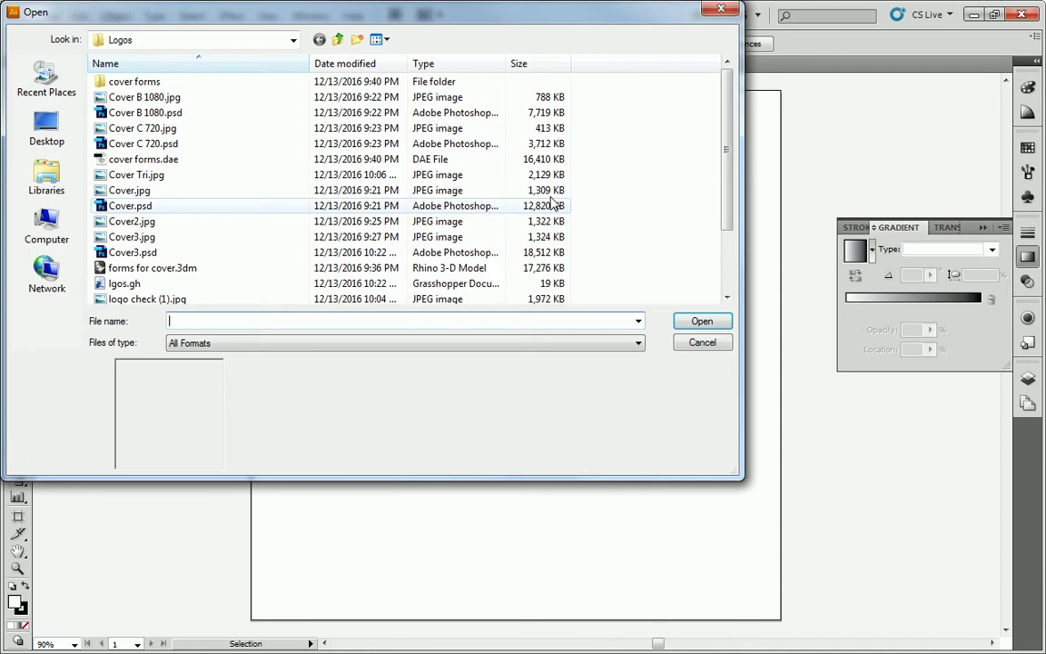
left_click(47, 127)
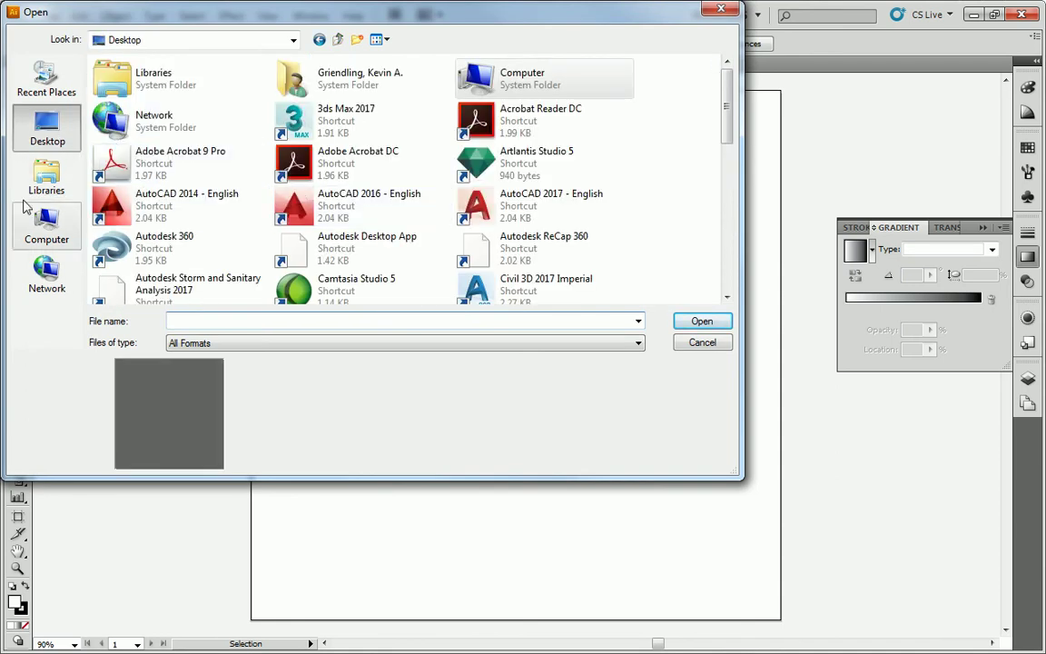
left_click(46, 227)
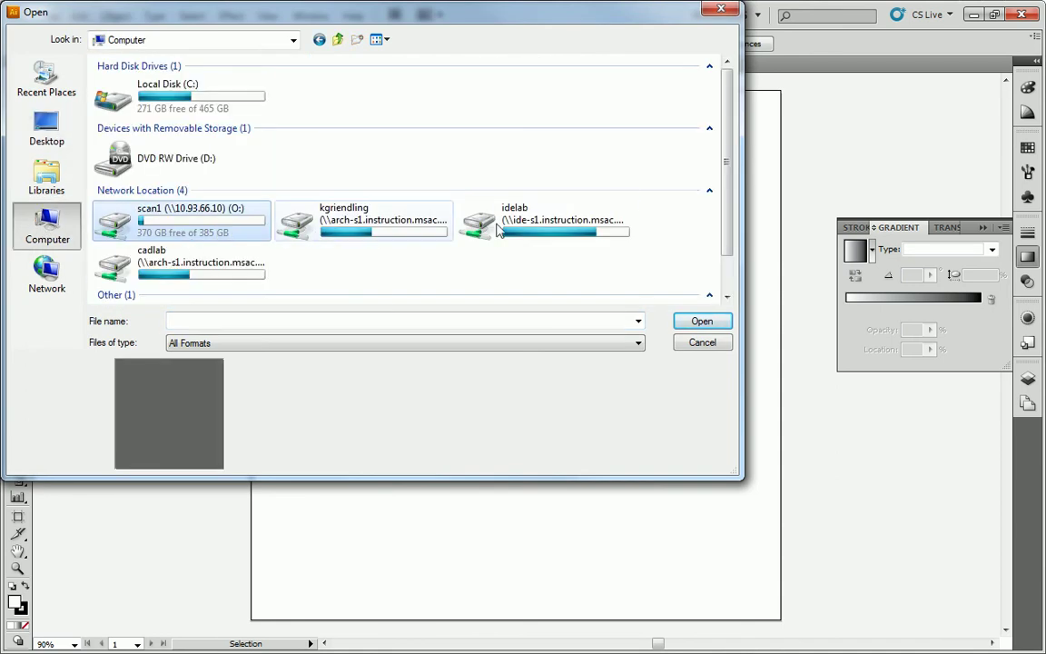
double_click(195, 268)
Open April13-12pm.dwg from Projects > W09D02 with the default DWG import options.
key("k")
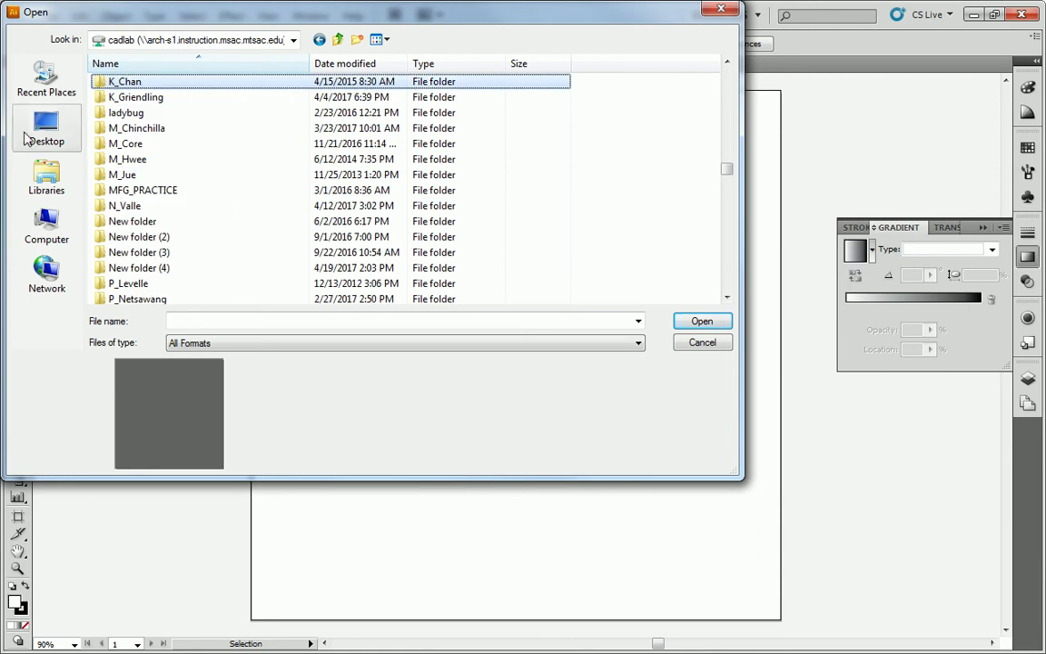
double_click(145, 97)
double_click(164, 97)
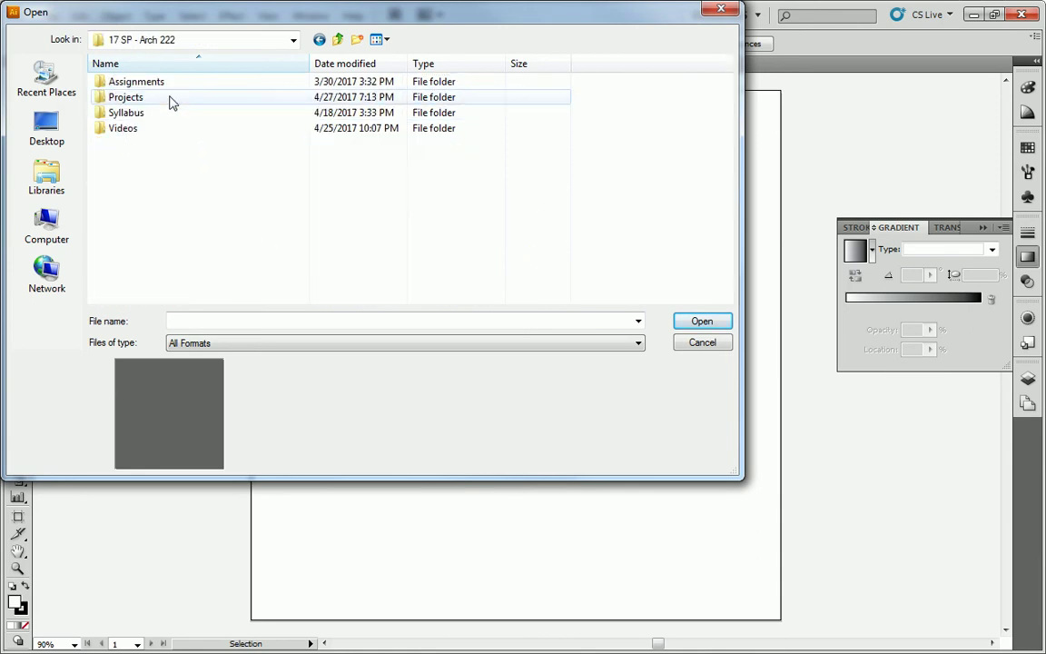
double_click(136, 98)
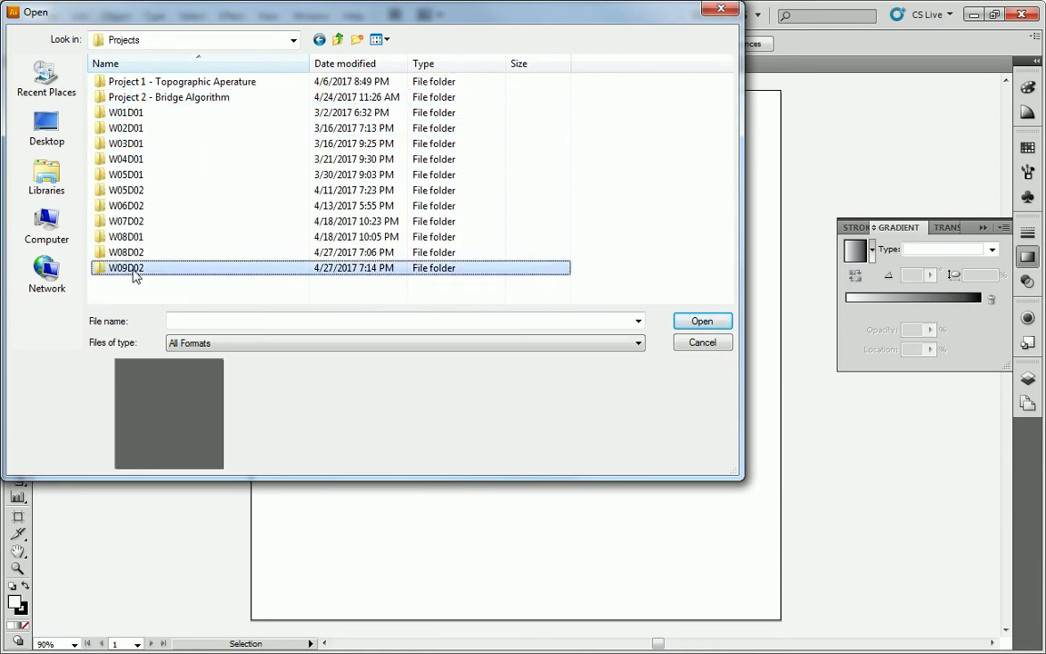
double_click(132, 268)
left_click(145, 82)
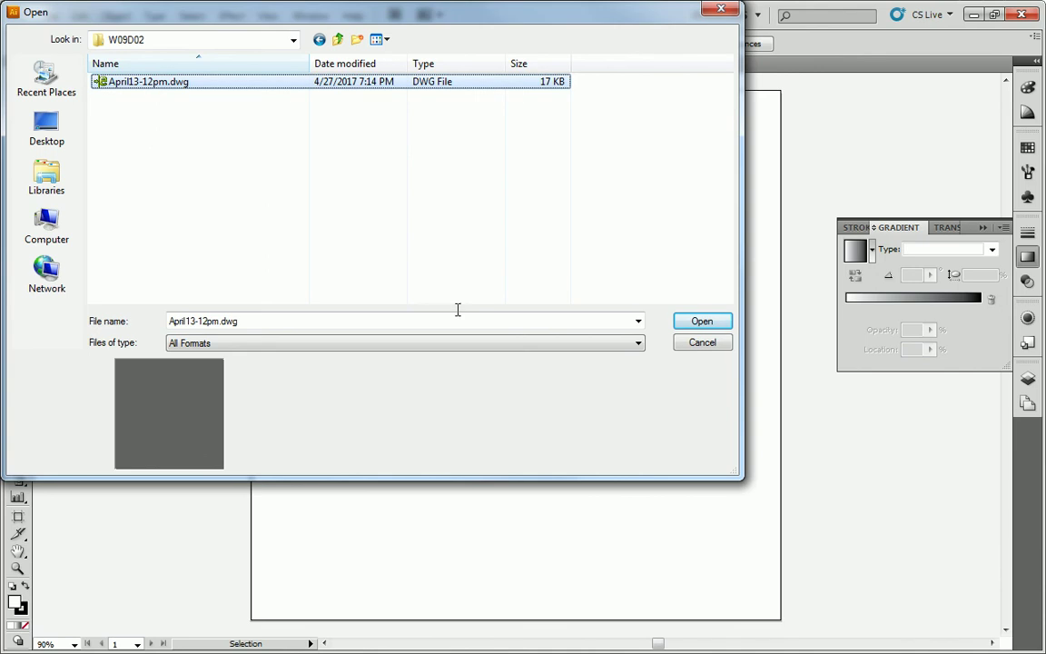
left_click(701, 324)
left_click(668, 242)
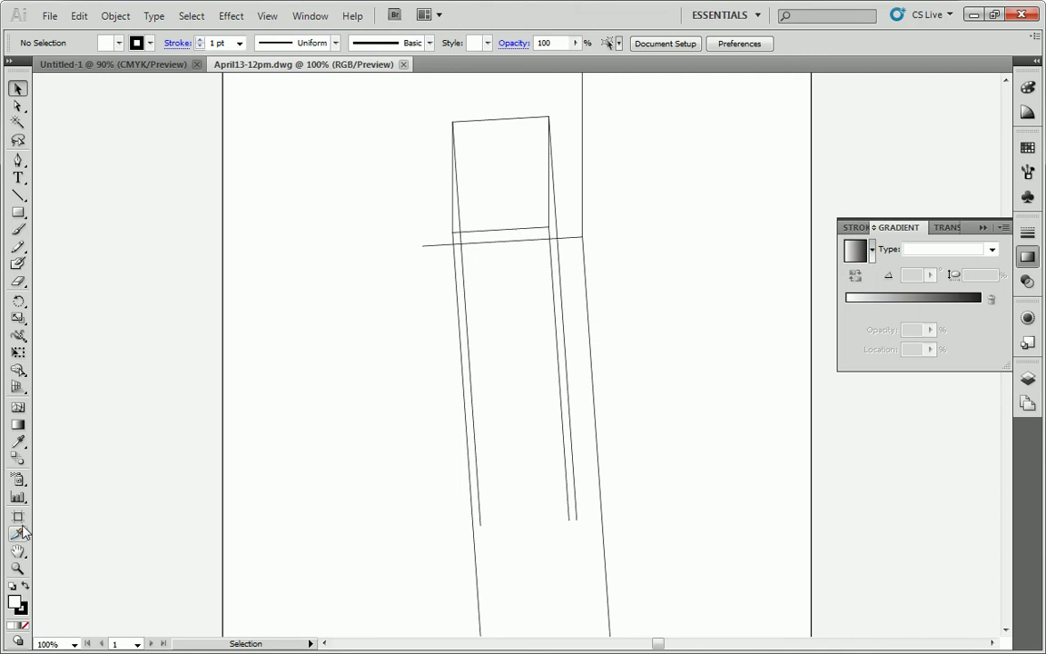
Zoom out to see the whole imported drawing and show its layers.
left_click(17, 568)
left_click(684, 303, "alt")
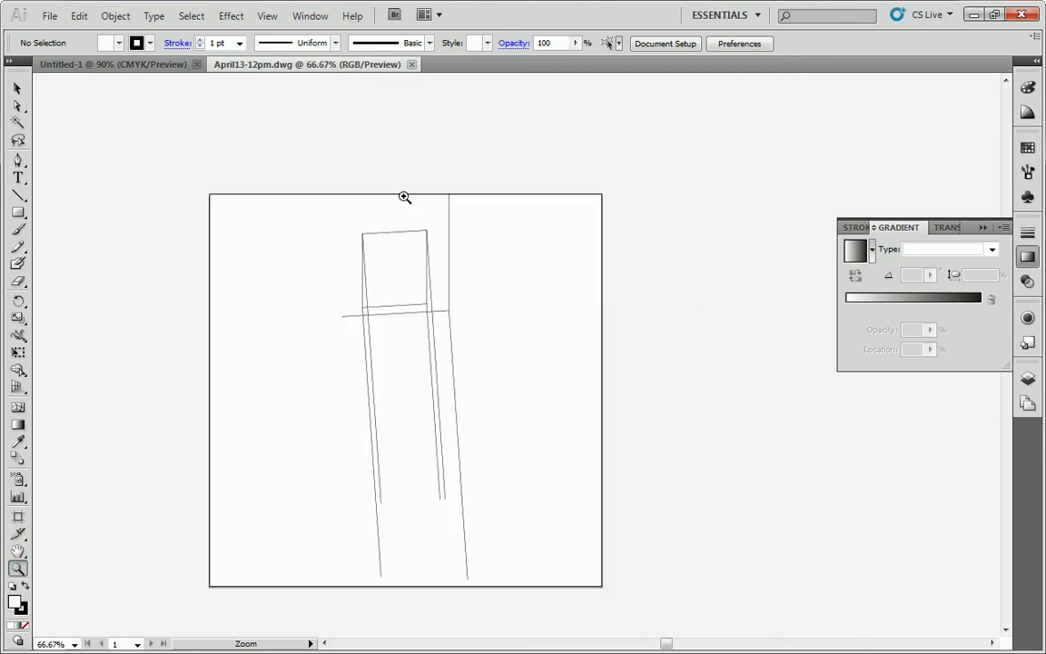
left_click(1028, 378)
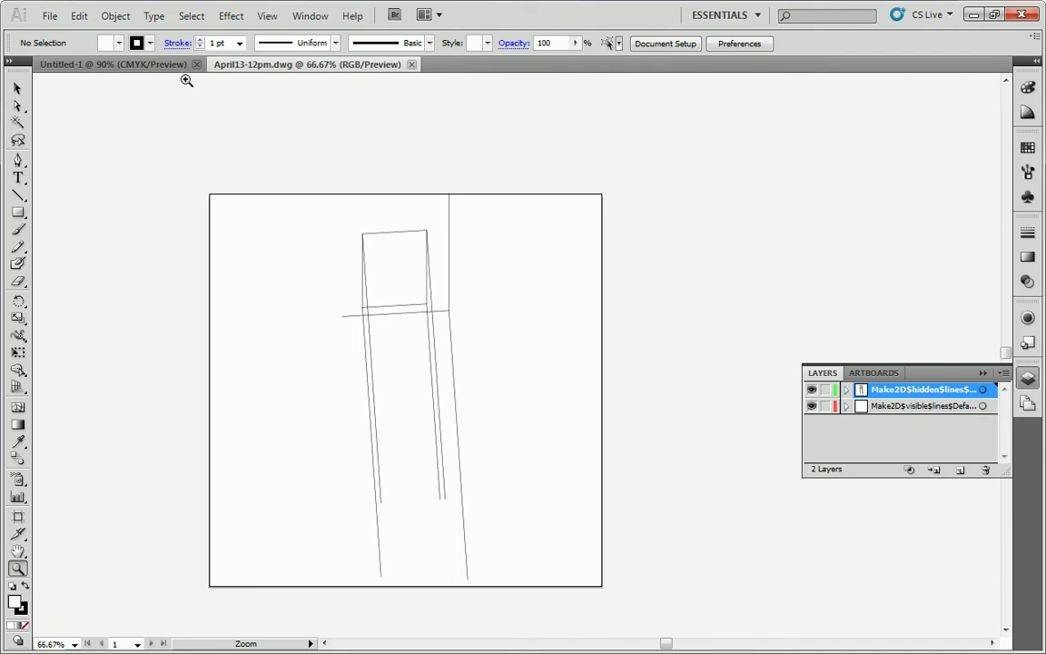
Give all the drawing's lines a Registration stroke, select everything, and return to Untitled-1.
left_click(17, 89)
mouse_move(709, 95)
left_mouse_down()
mouse_move(175, 568)
mouse_move(154, 643)
mouse_move(300, 455)
left_mouse_up()
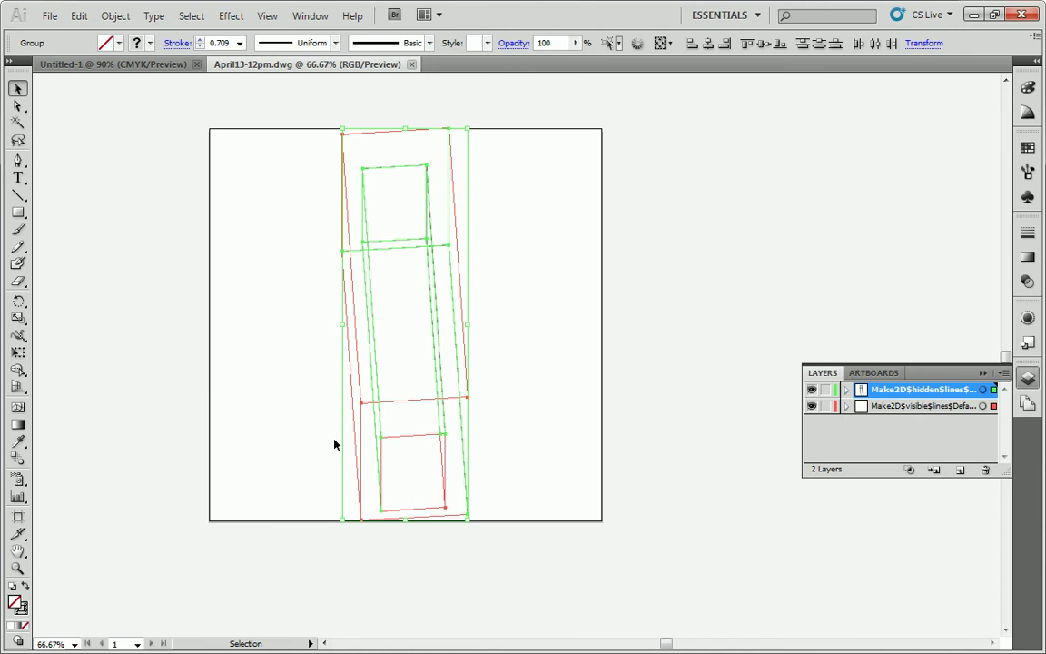
left_click(150, 44)
left_click(18, 58)
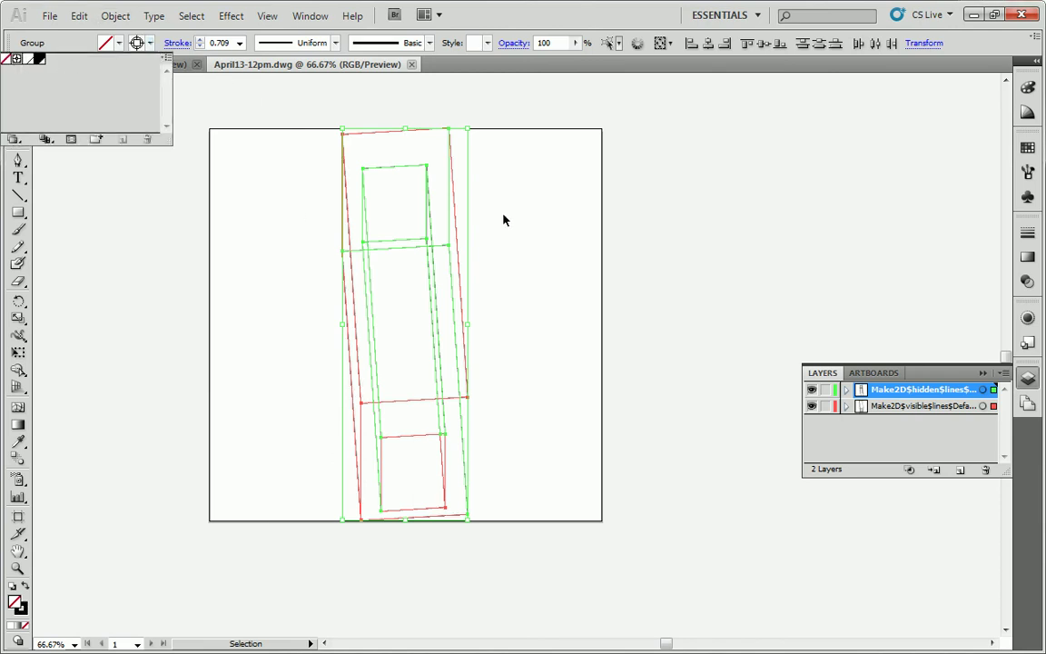
left_click(536, 359)
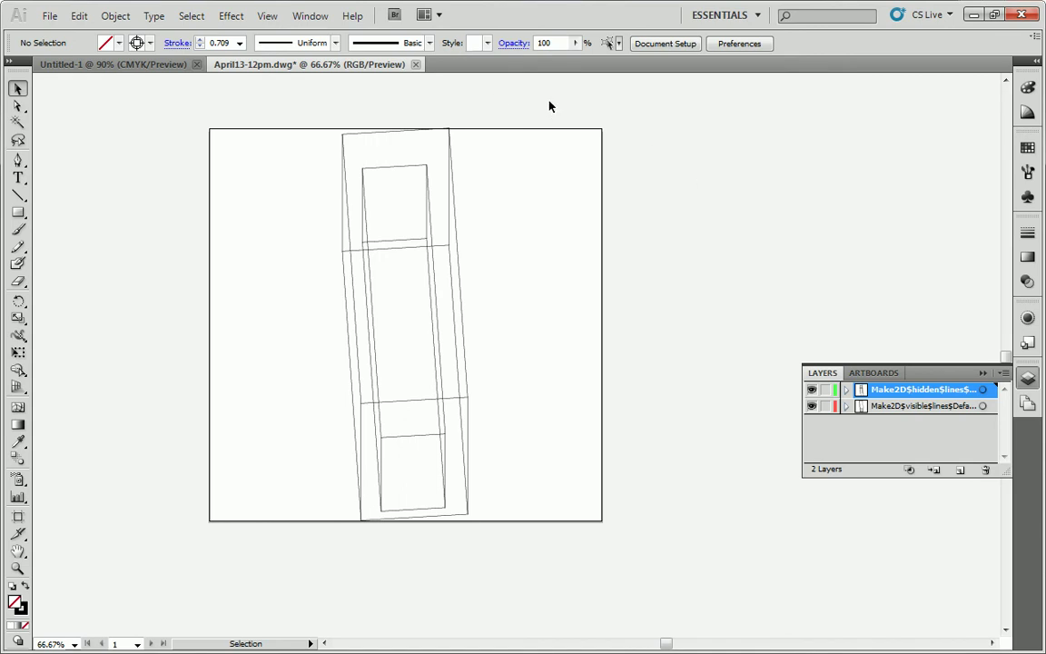
key("ctrl+a")
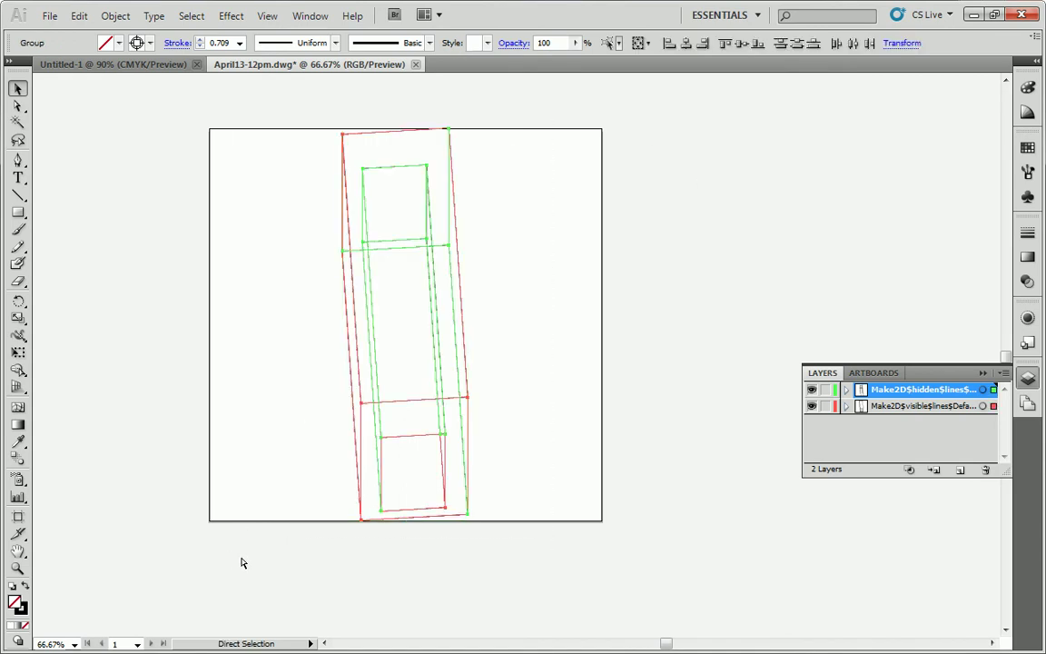
left_click(143, 64)
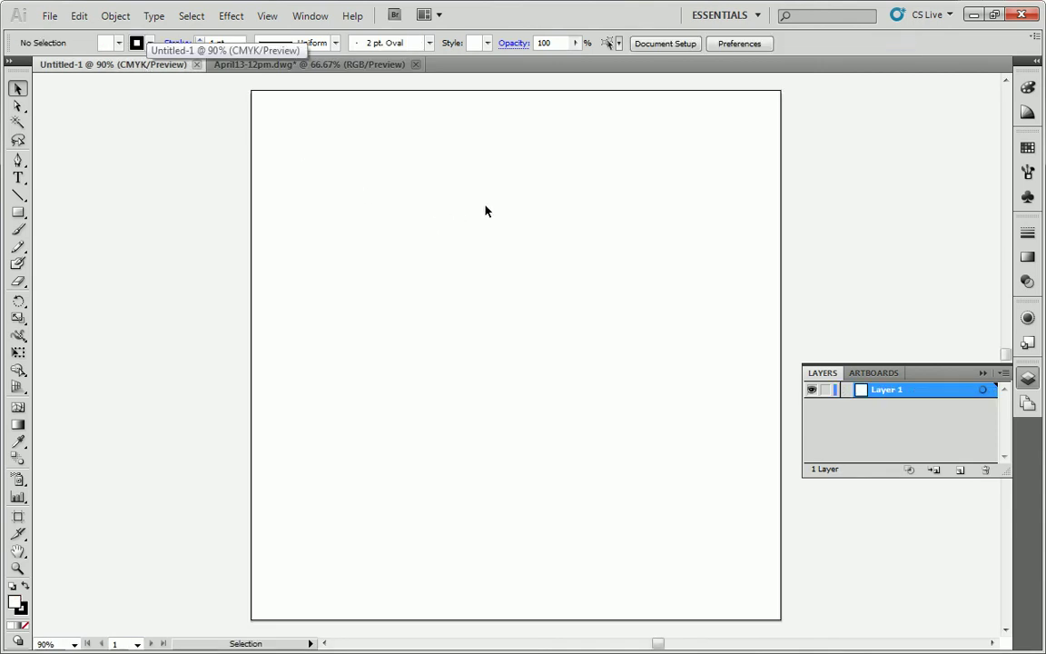
left_click(53, 17)
left_click(132, 320)
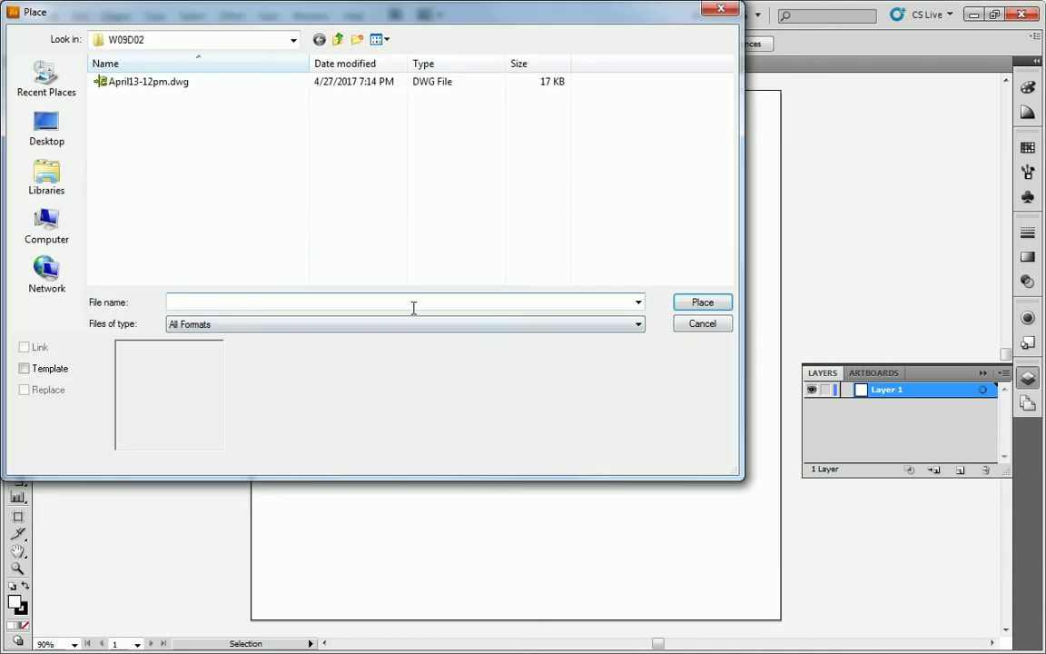
left_click(151, 81)
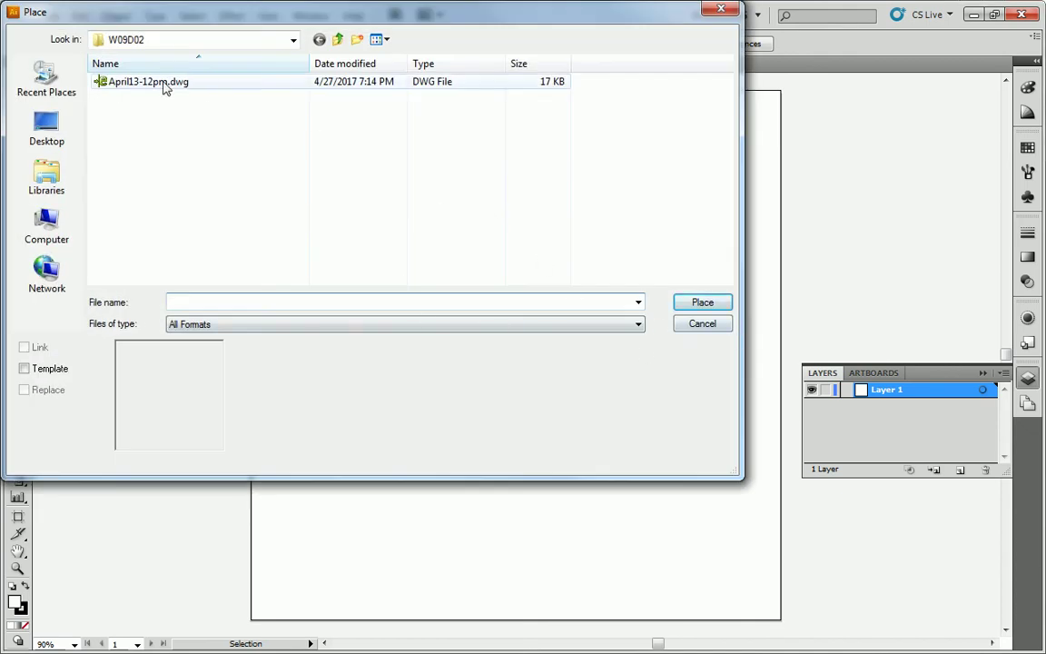
left_click(720, 305)
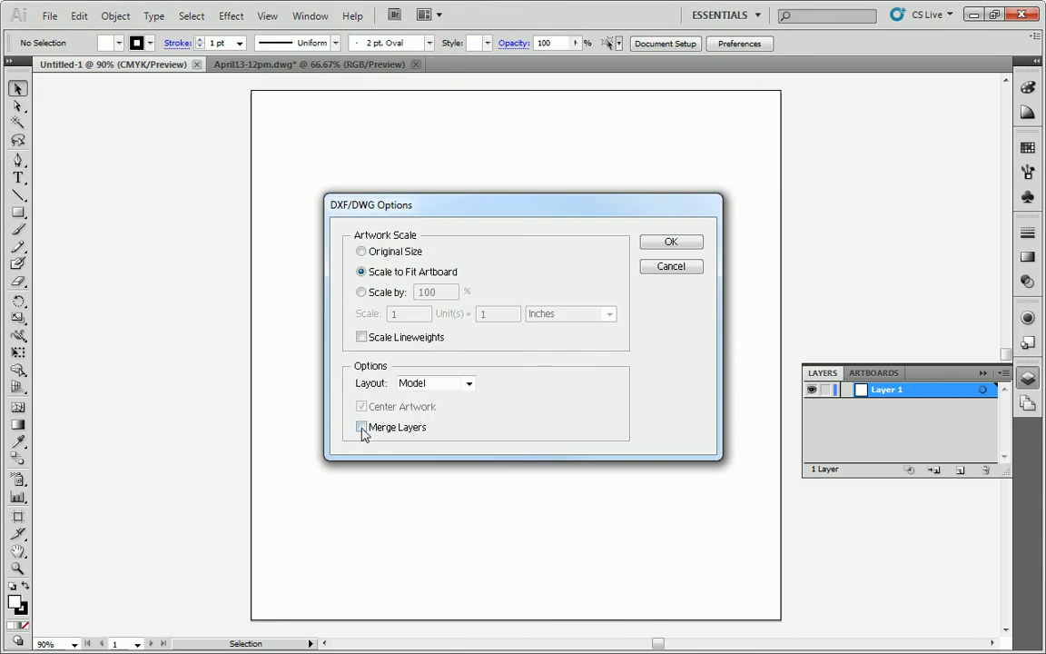
left_click(665, 241)
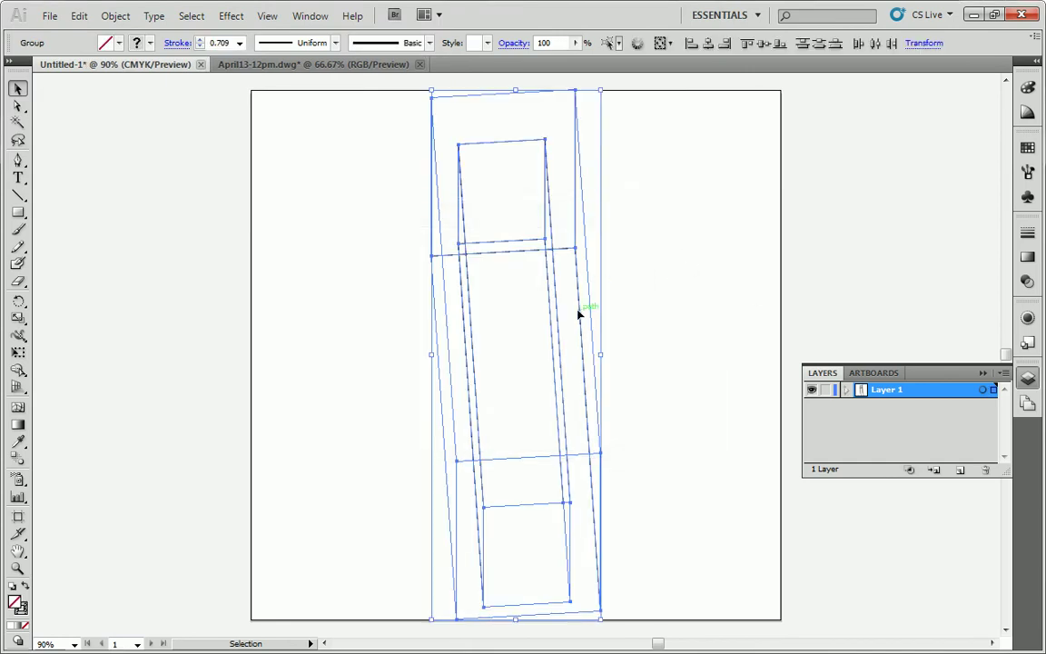
key("Delete")
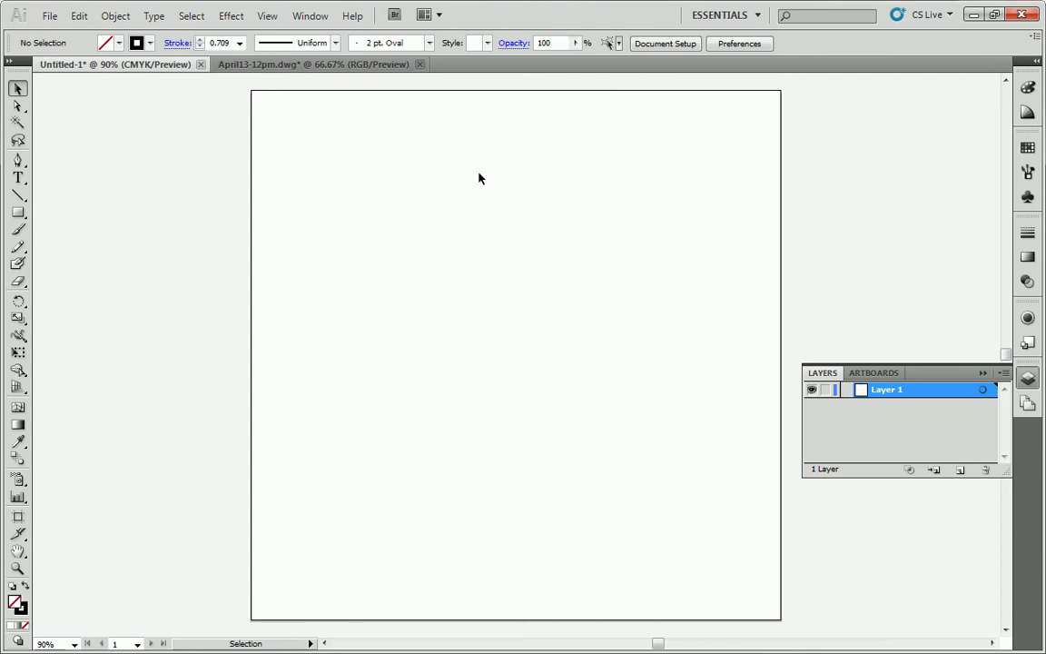
Paste the Make2D drawing into Untitled-1, keeping its hidden-lines and visible-lines layers.
key("a")
key("ctrl+z")
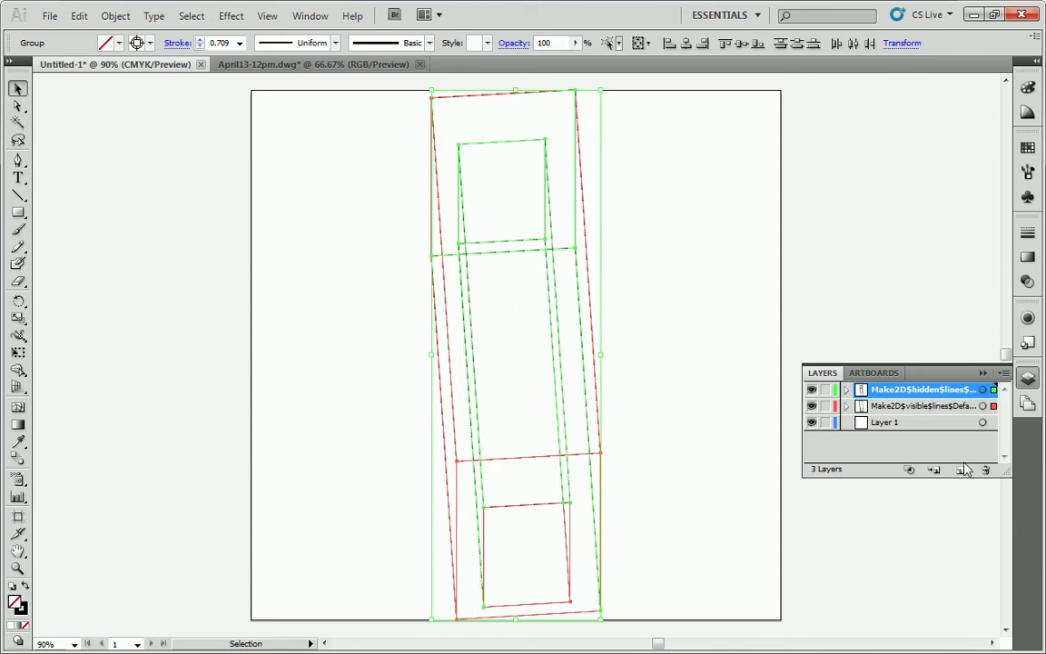
left_click(1004, 374)
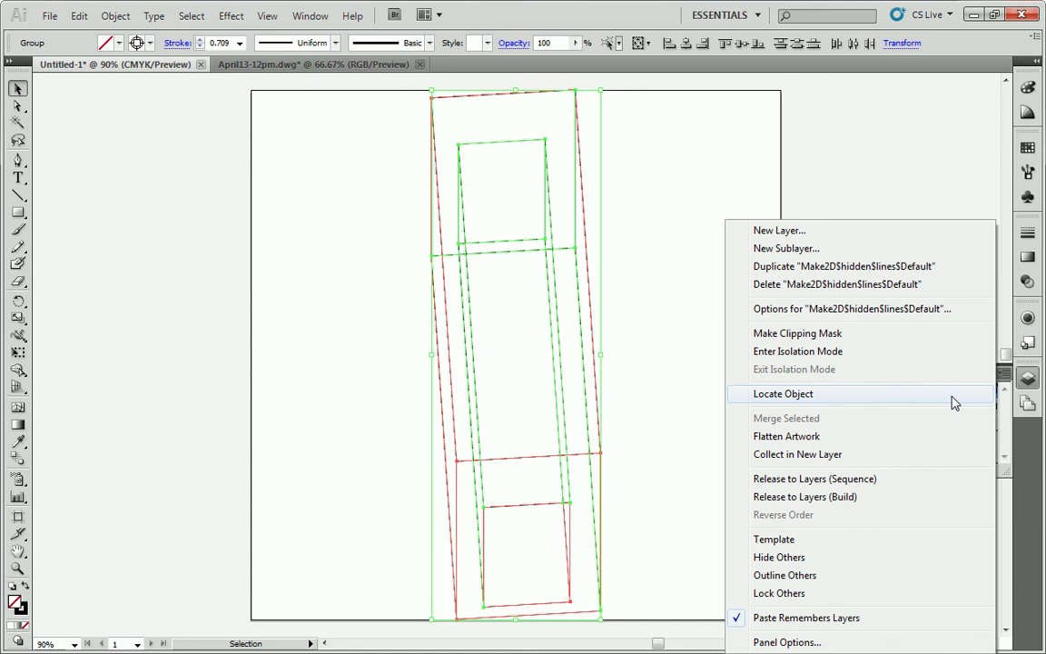
key("Escape")
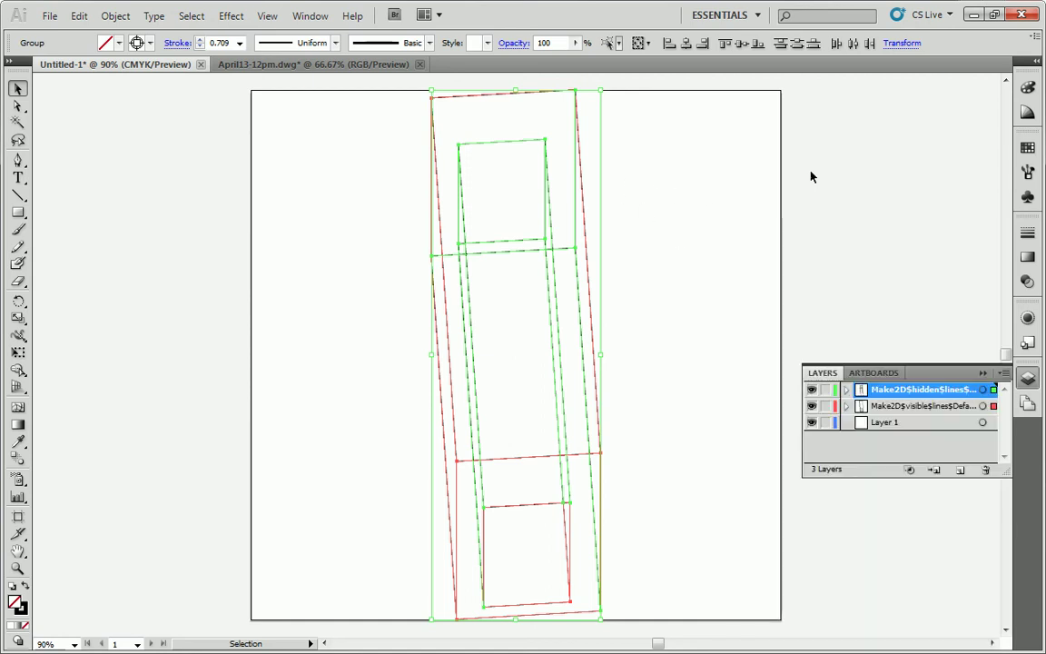
Give the Make2D visible lines a 4 pt stroke and switch off the hidden-lines layer.
left_click(915, 407)
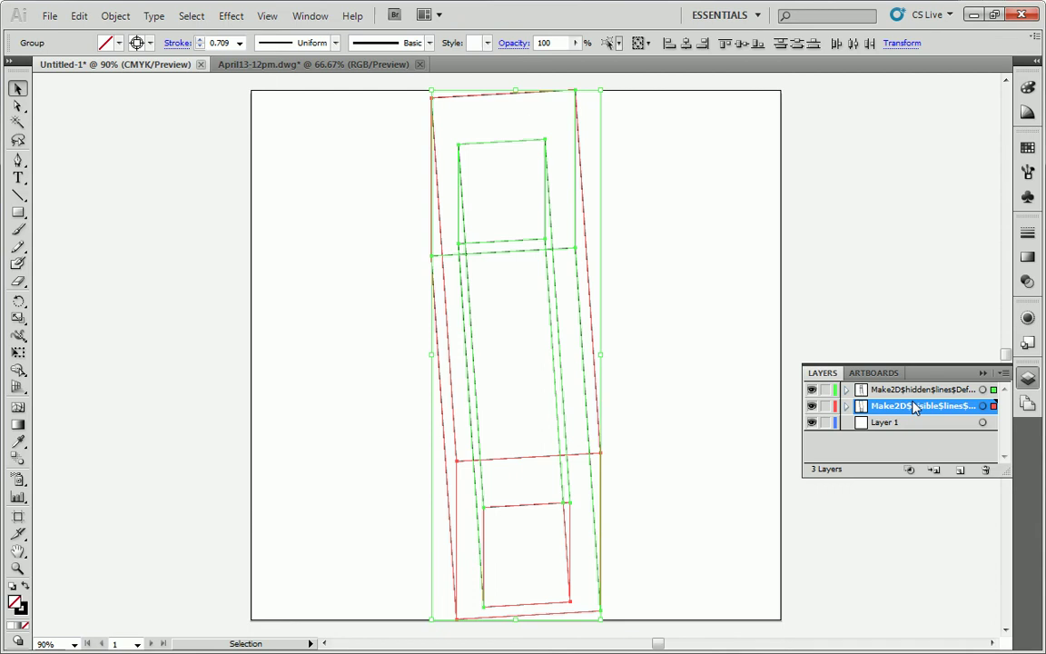
left_click(922, 264)
left_click(985, 407)
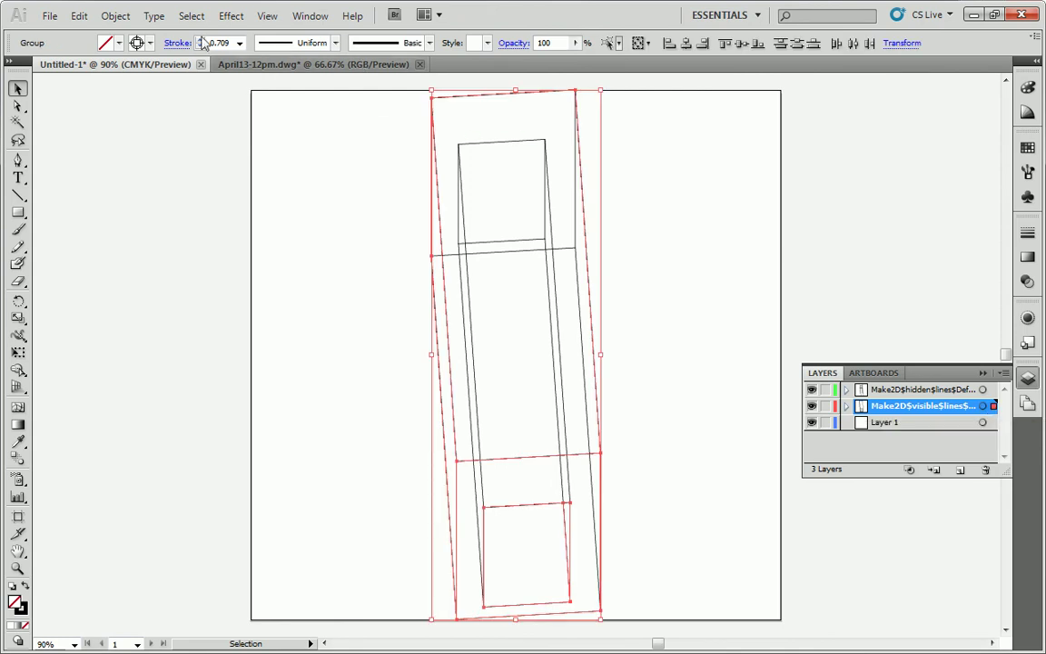
left_click(241, 43)
left_click(221, 128)
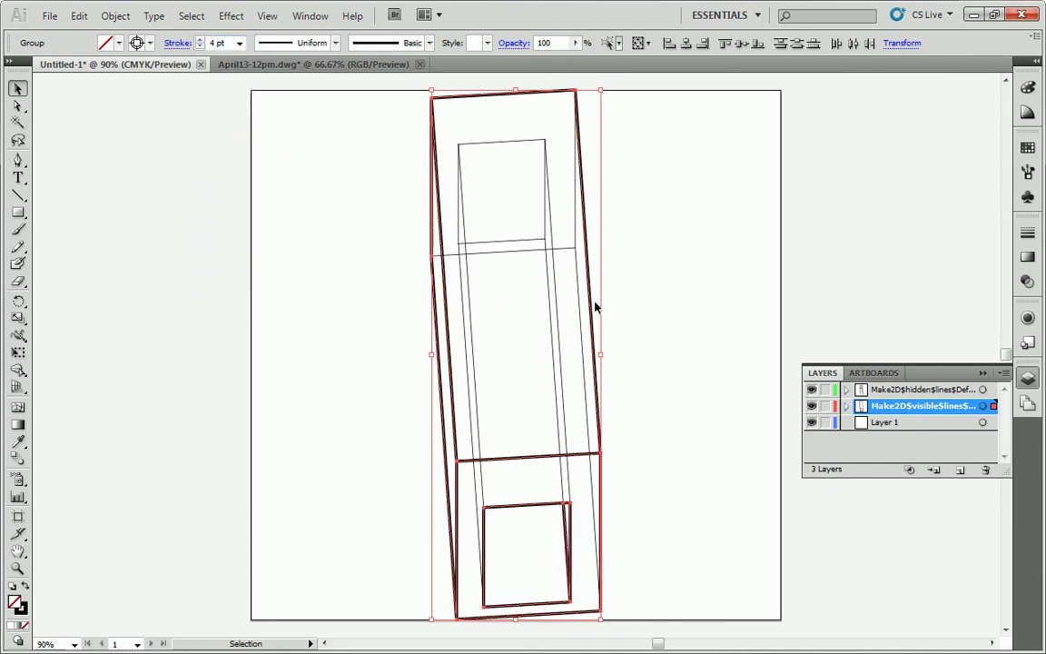
left_click(717, 245)
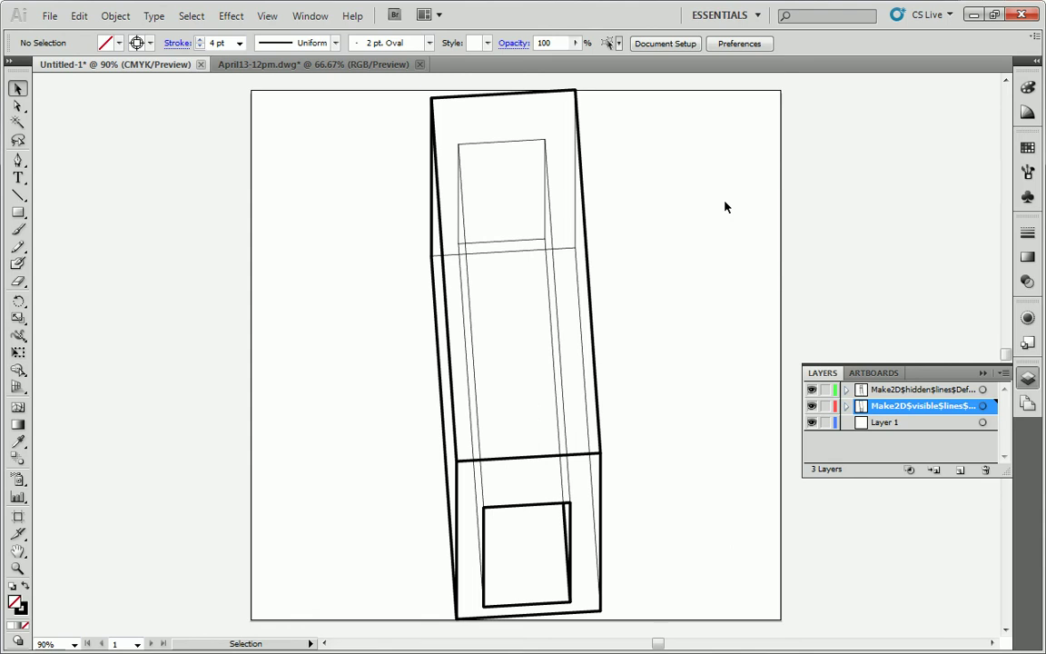
left_click(935, 390)
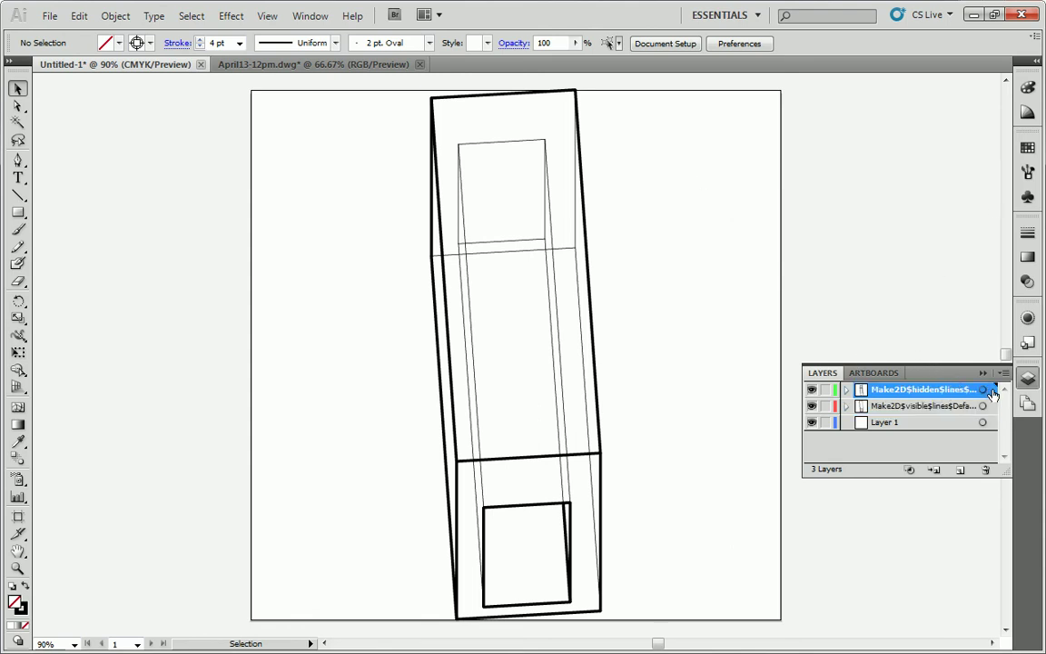
left_click(812, 390)
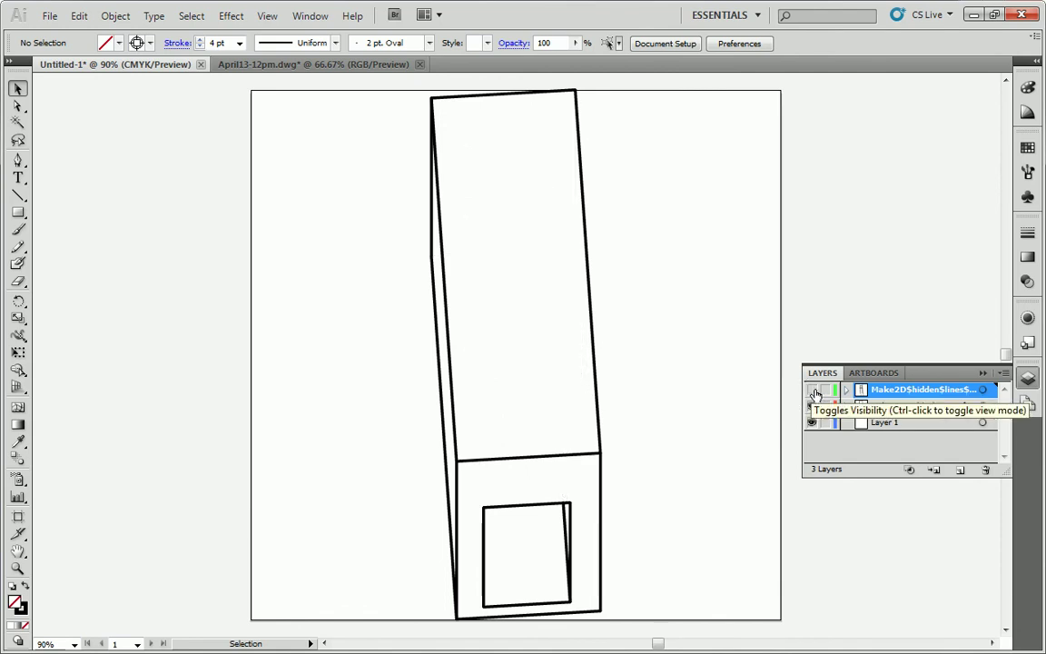
Show the hidden-lines layer again and make its lines 0.5 pt and dashed.
left_click(812, 390)
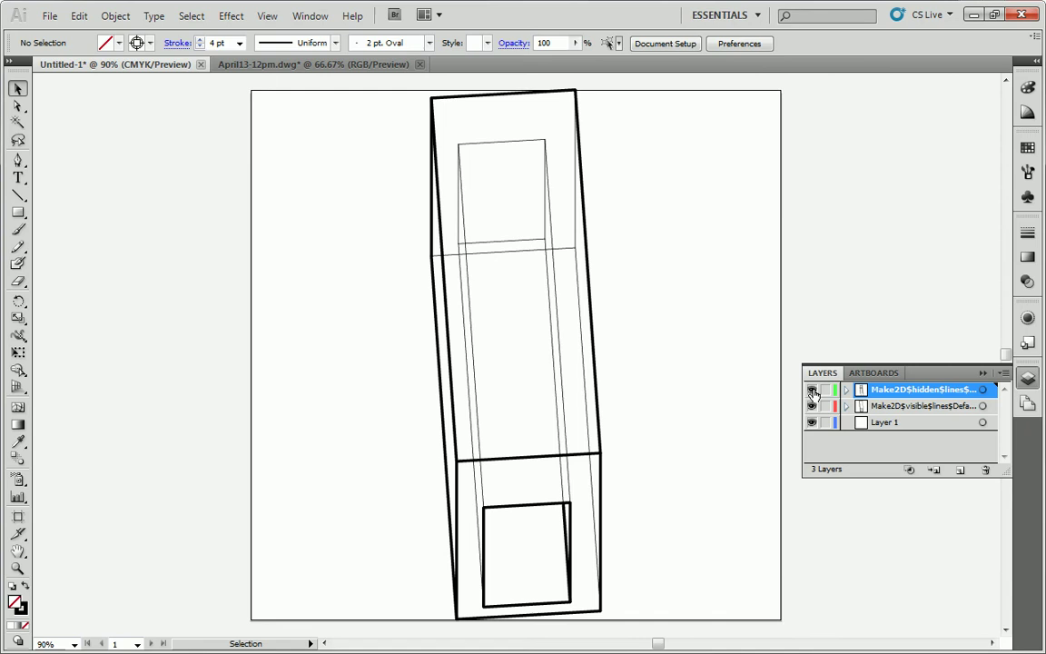
left_click(982, 389)
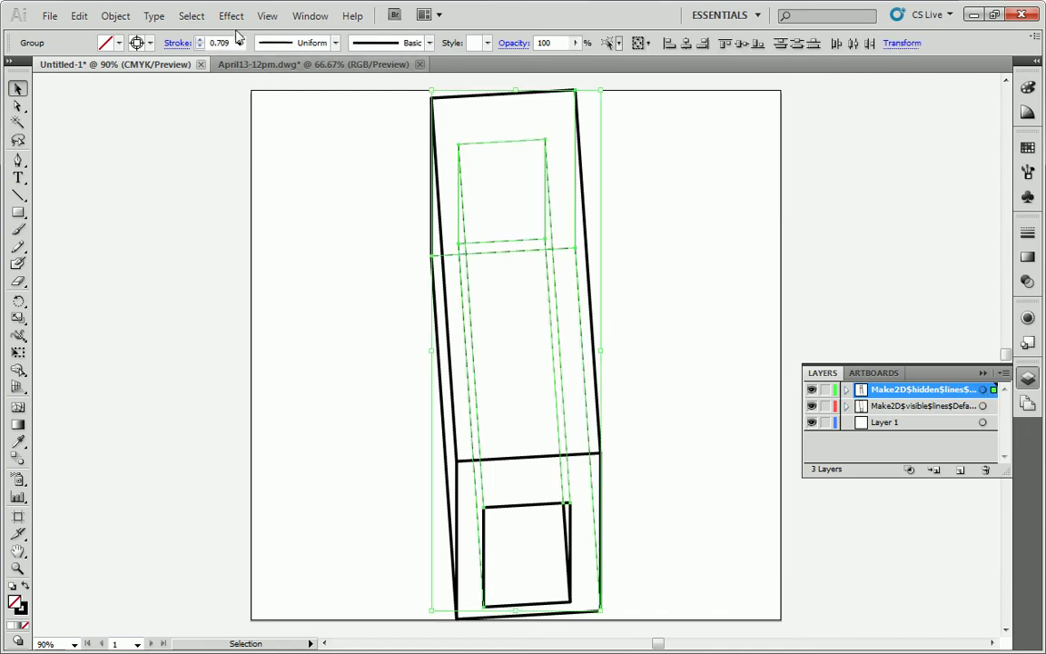
left_click(238, 43)
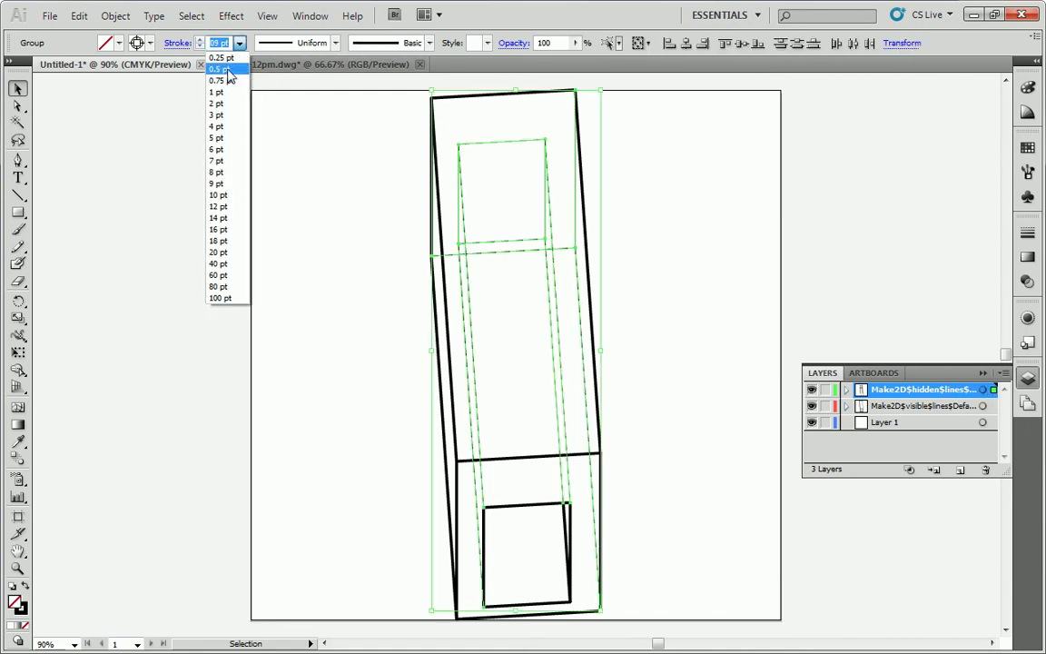
left_click(212, 75)
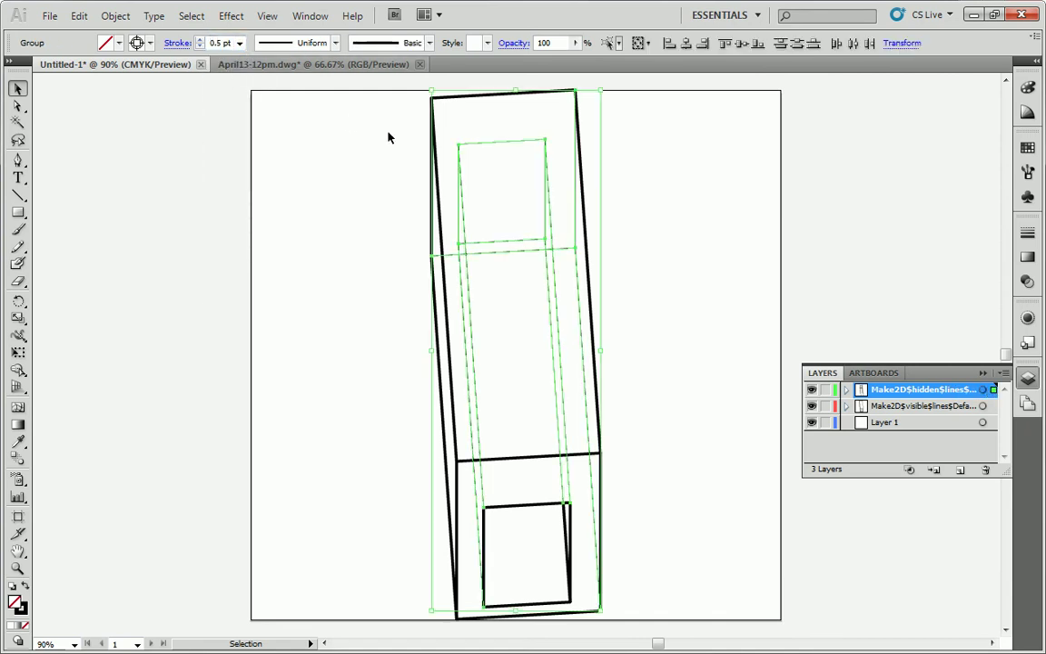
left_click(1028, 233)
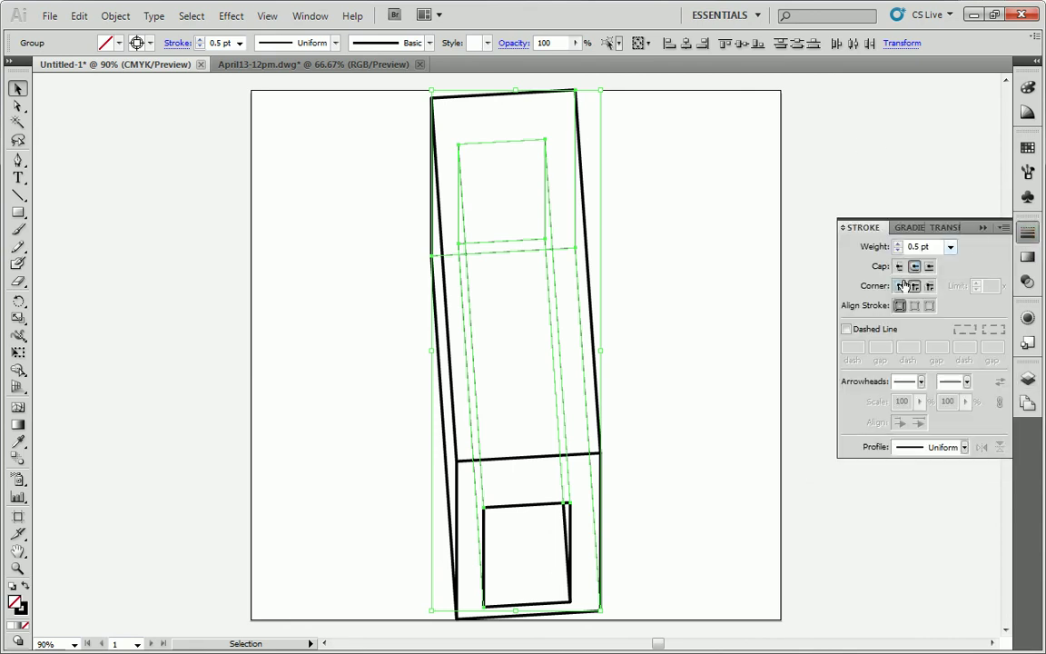
left_click(870, 332)
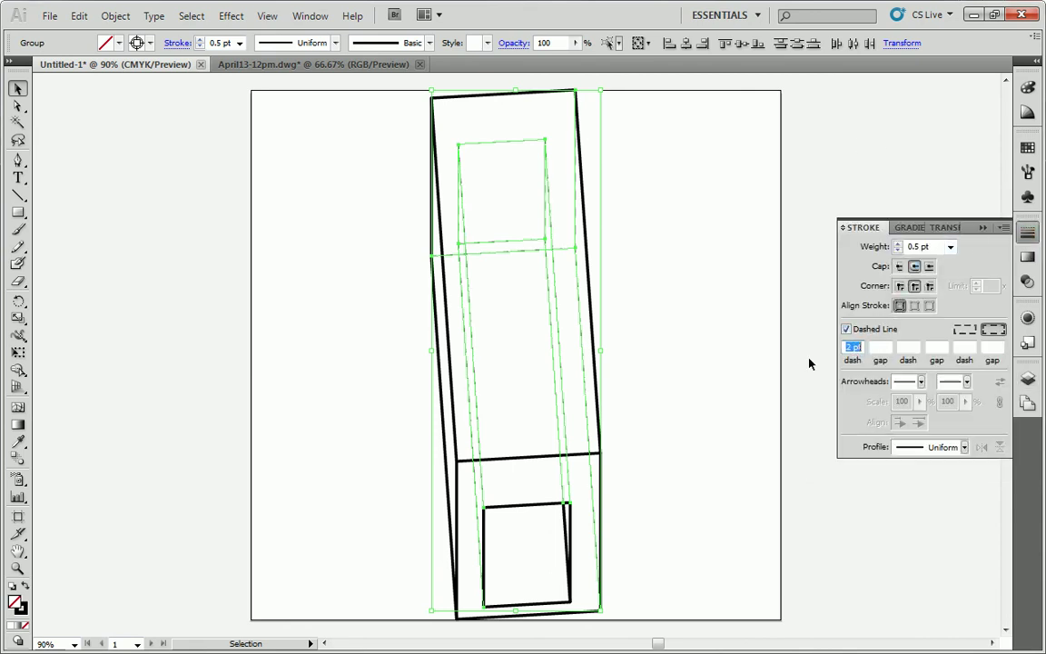
left_click(696, 359)
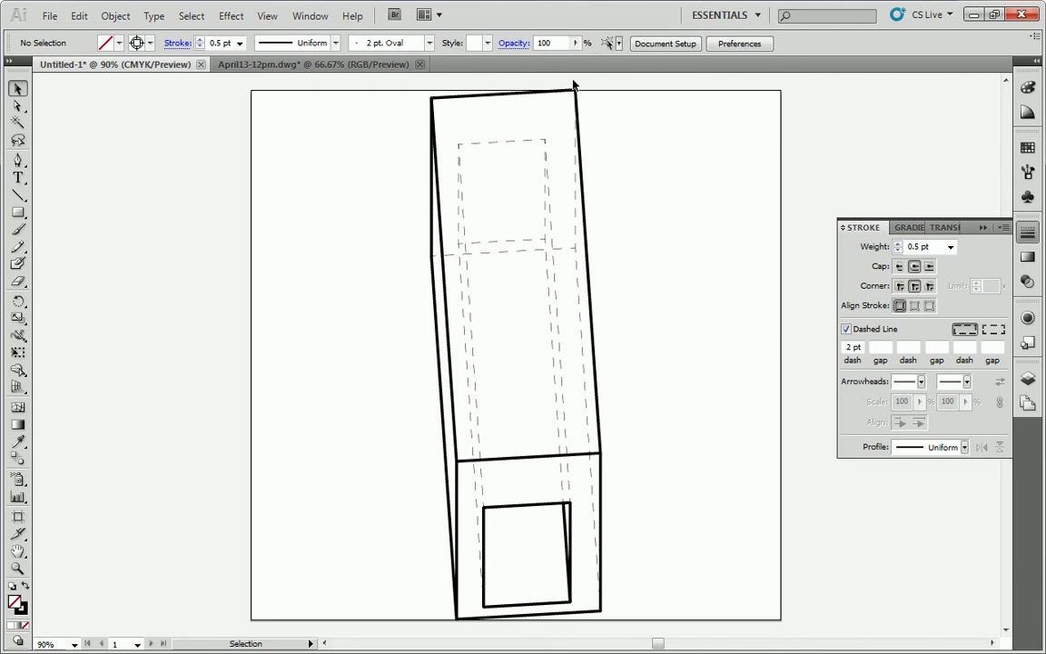
Scale the whole line drawing down slightly from its top-left corner.
mouse_move(359, 81)
left_mouse_down()
mouse_move(578, 351)
mouse_move(658, 630)
mouse_move(574, 589)
mouse_move(576, 541)
left_mouse_up()
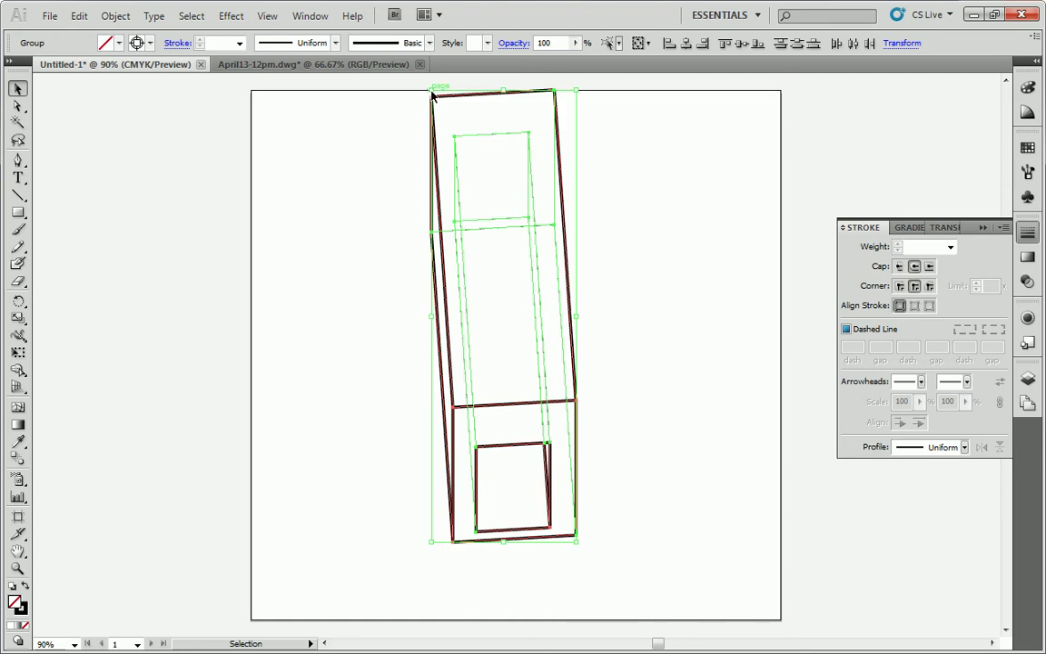
left_click_drag(431, 89, 444, 116, "shift")
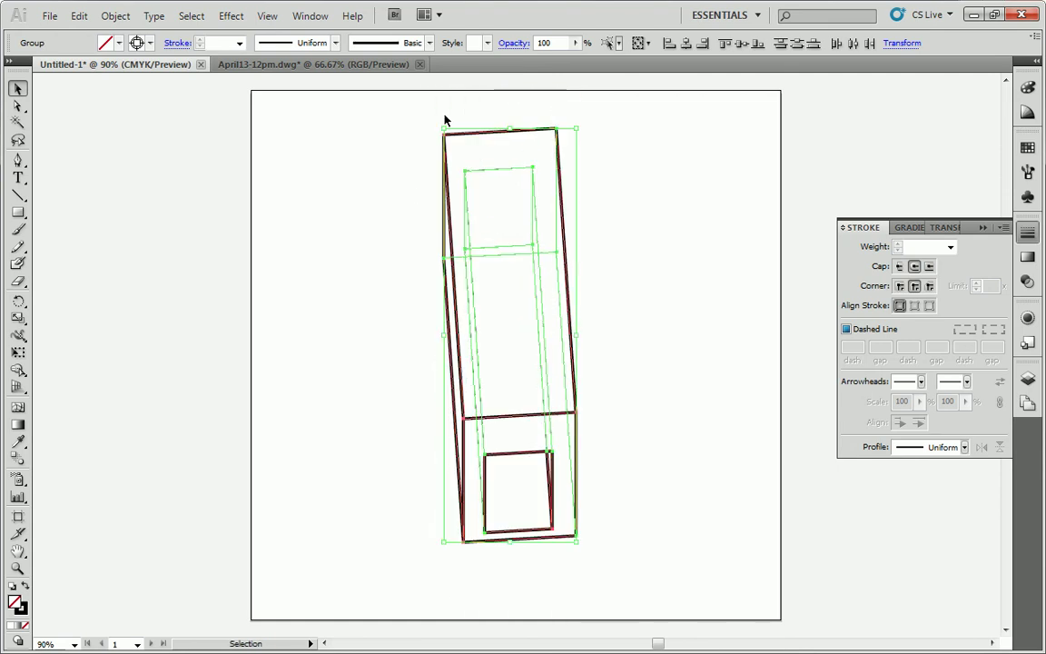
left_click(684, 392)
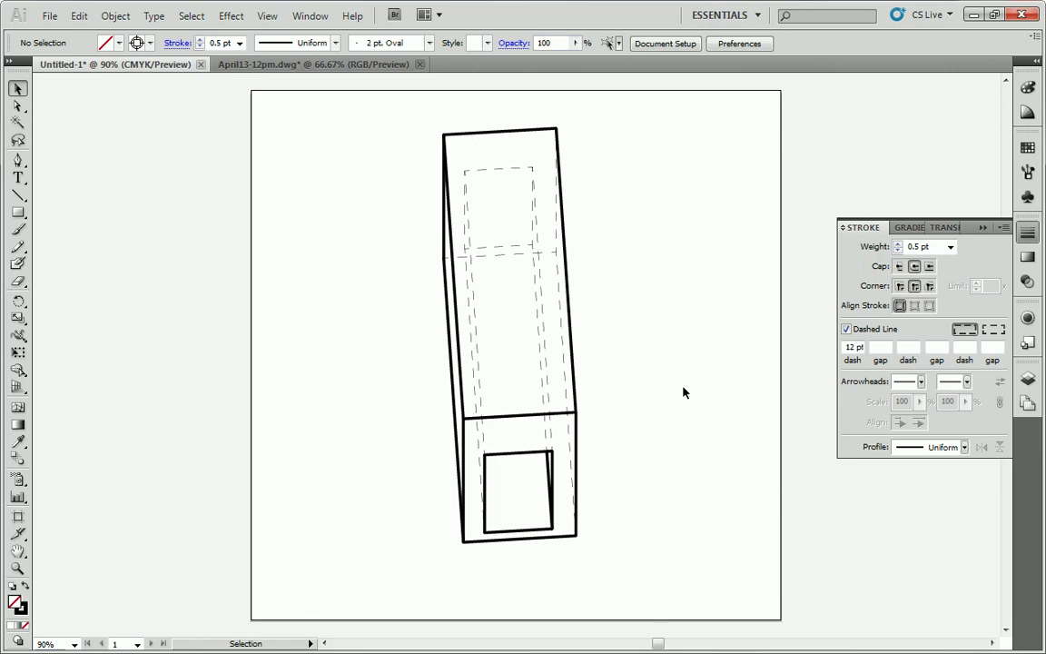
Make Layer 1 the active layer and zoom in closely on the small window square.
left_click(1028, 379)
left_click(894, 423)
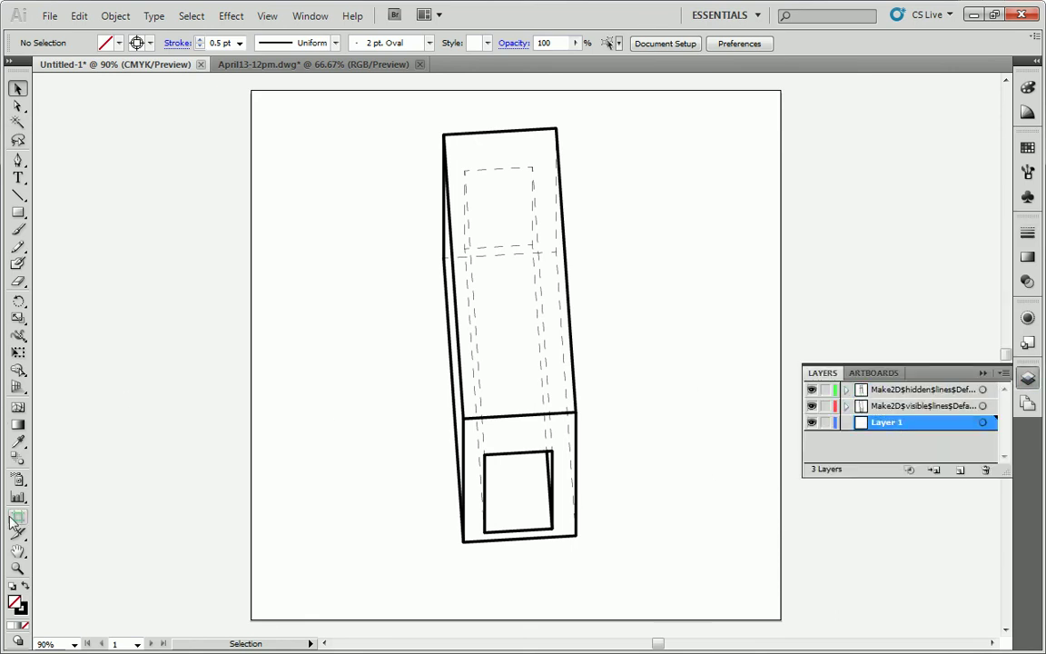
left_click(17, 569)
left_click(509, 513)
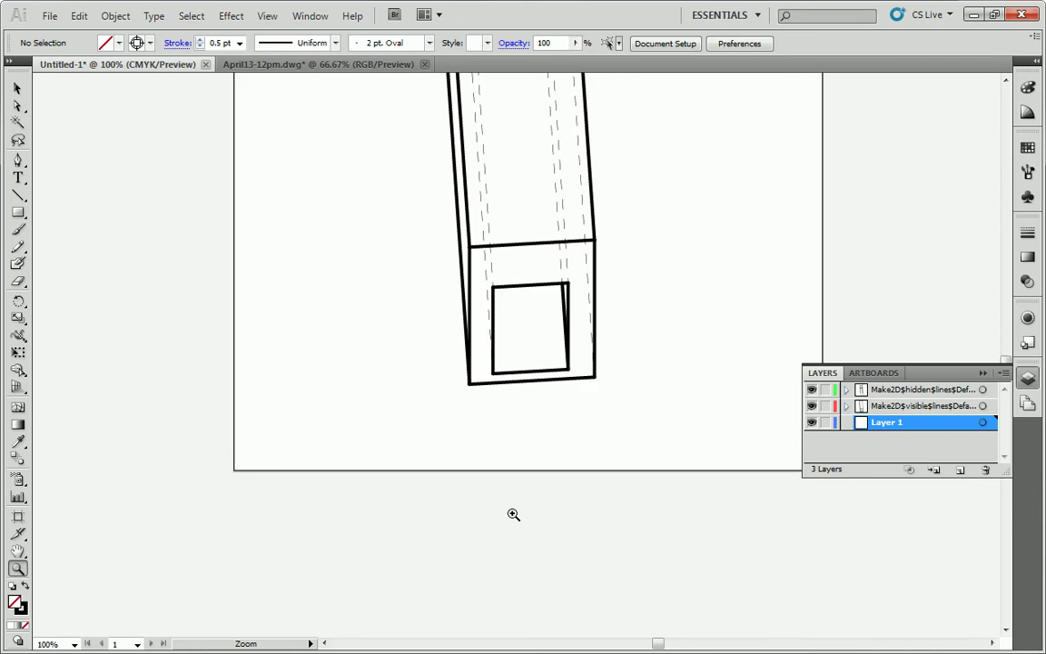
left_click(537, 314)
left_click(527, 341)
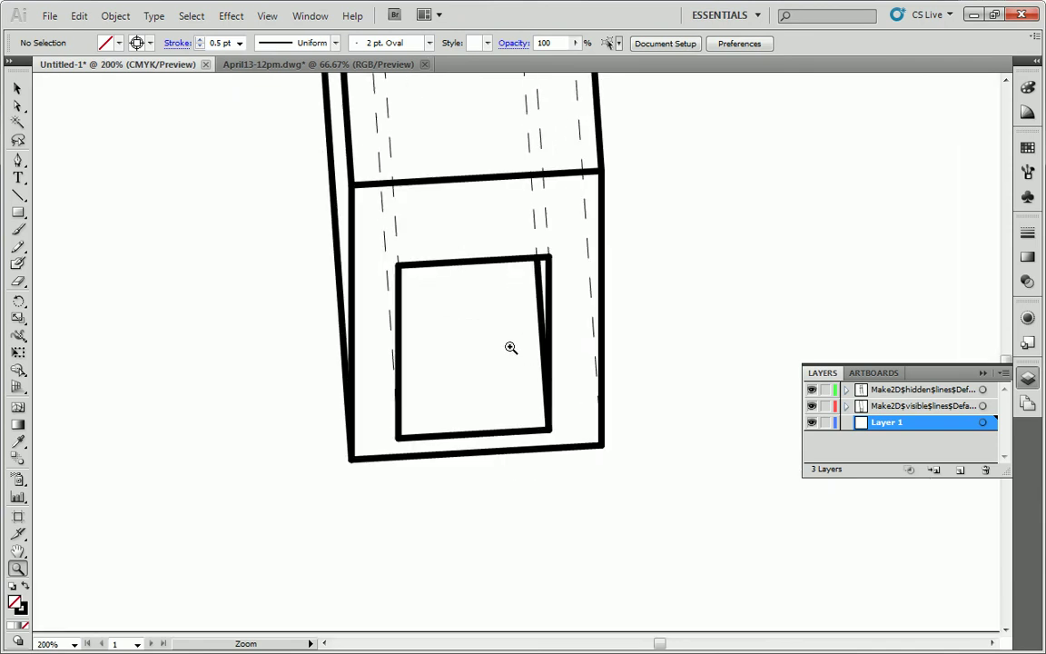
Draw a red-stroked line segment along the window's left edge.
left_click(22, 207)
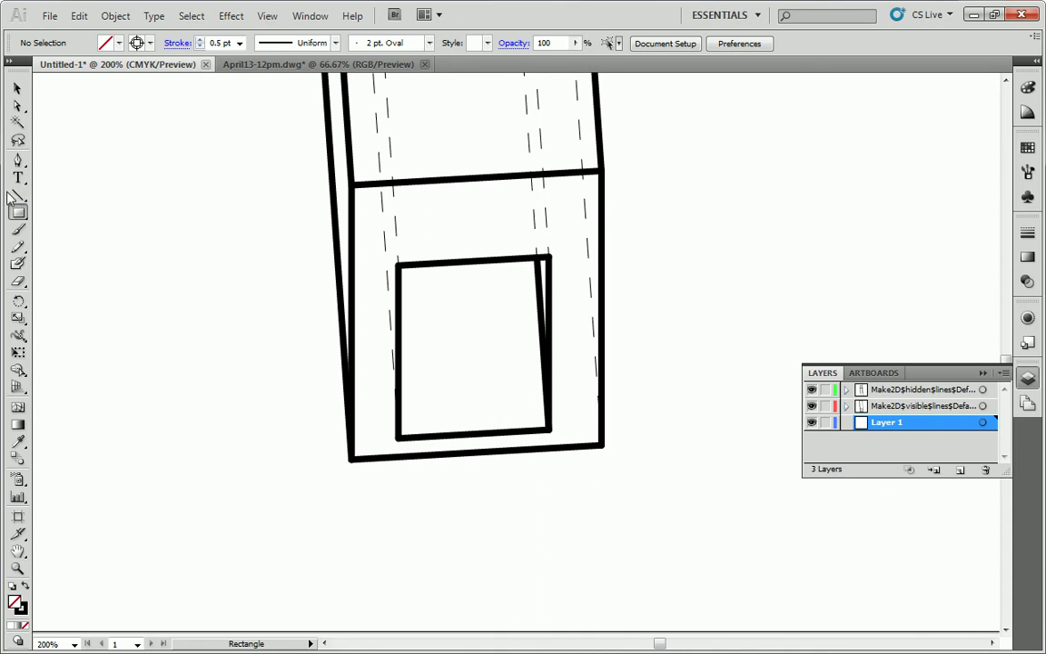
left_click(19, 196)
left_click(138, 44)
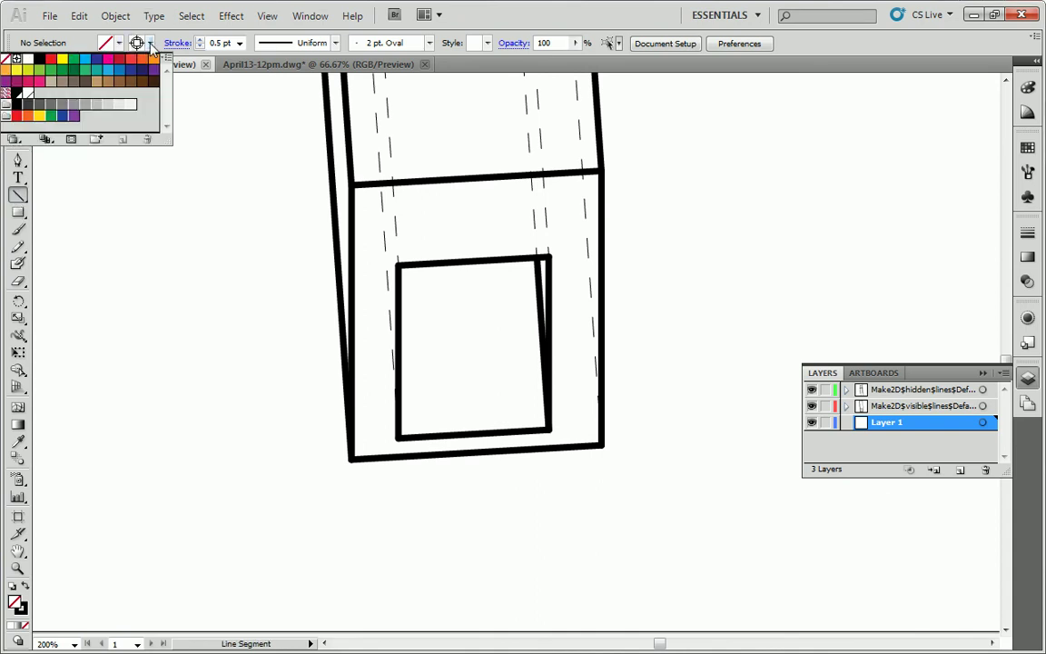
left_click(51, 59)
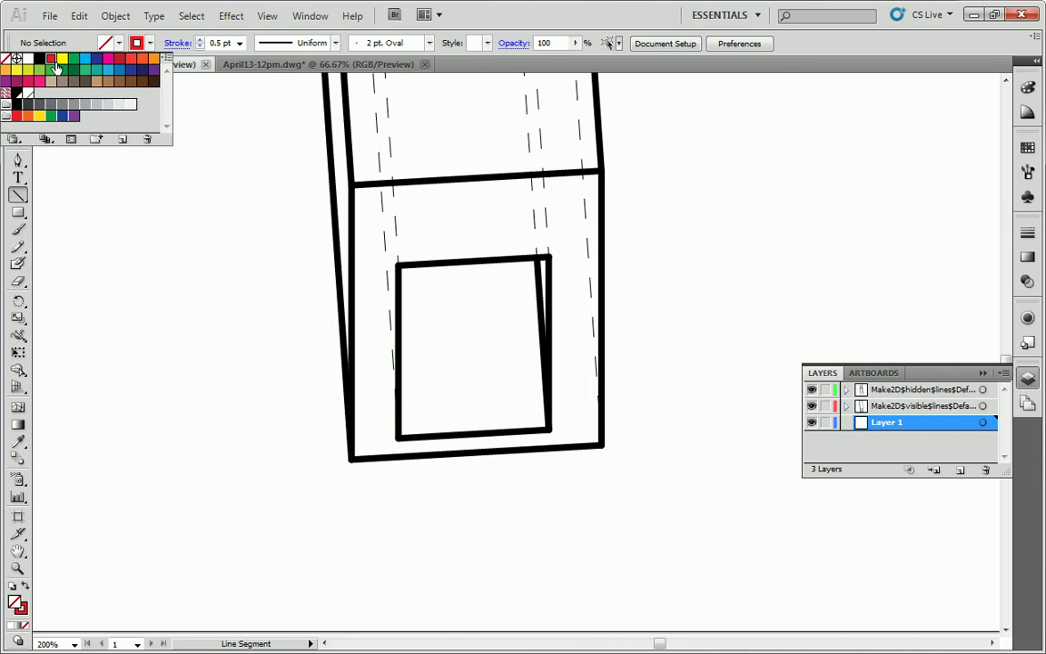
left_click(361, 396)
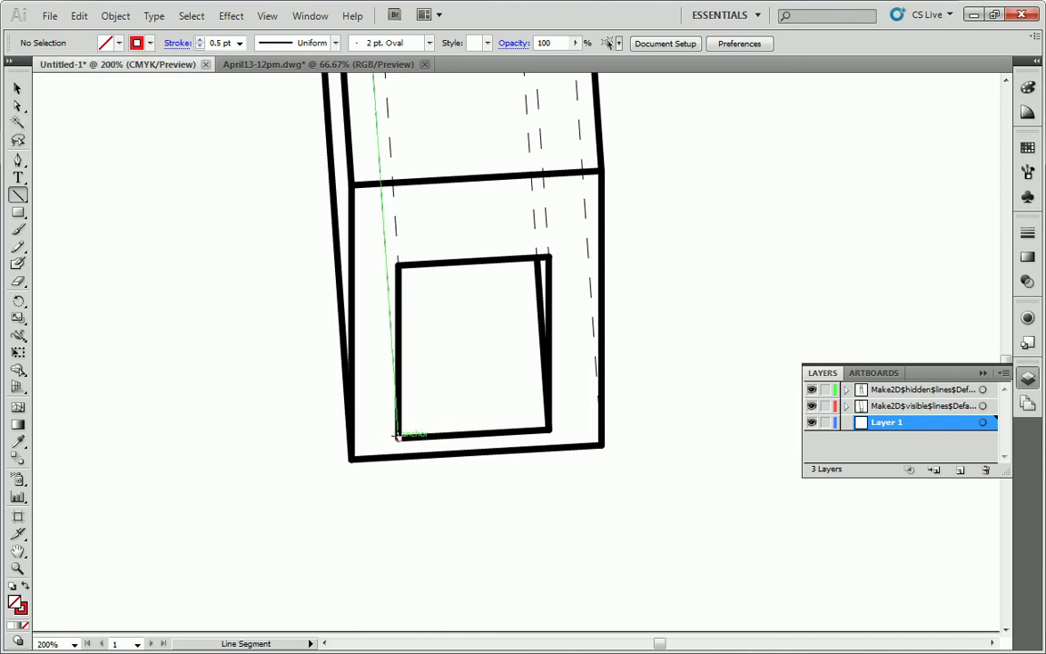
mouse_move(397, 437)
left_mouse_down()
mouse_move(397, 264)
mouse_move(565, 257)
mouse_move(547, 258)
mouse_move(548, 429)
mouse_move(397, 435)
left_mouse_up()
Hide the thick visible-lines layer, select the window's outline lines, and make their strokes solid (undashed).
left_click(17, 88)
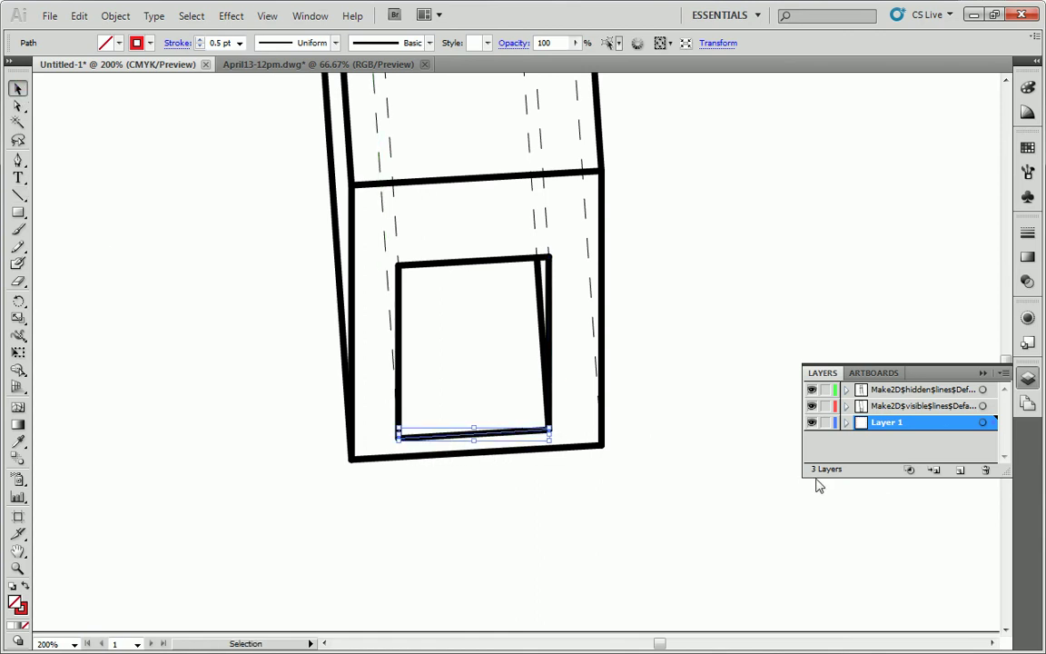
left_click(813, 407)
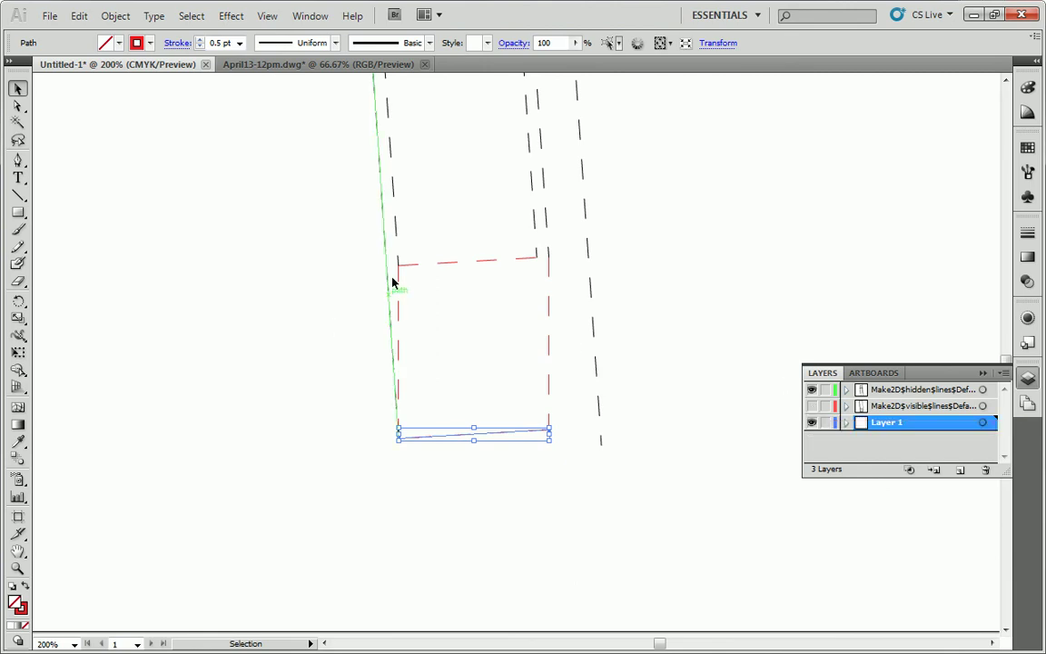
left_click(396, 313, "shift")
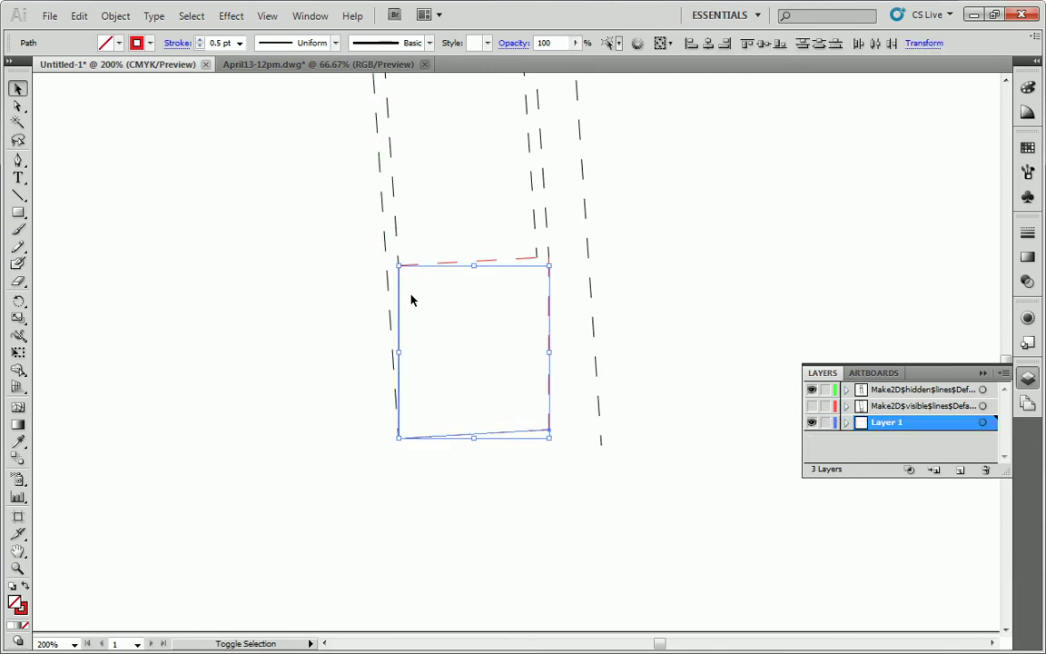
left_click(450, 262, "shift")
left_click(550, 305, "shift")
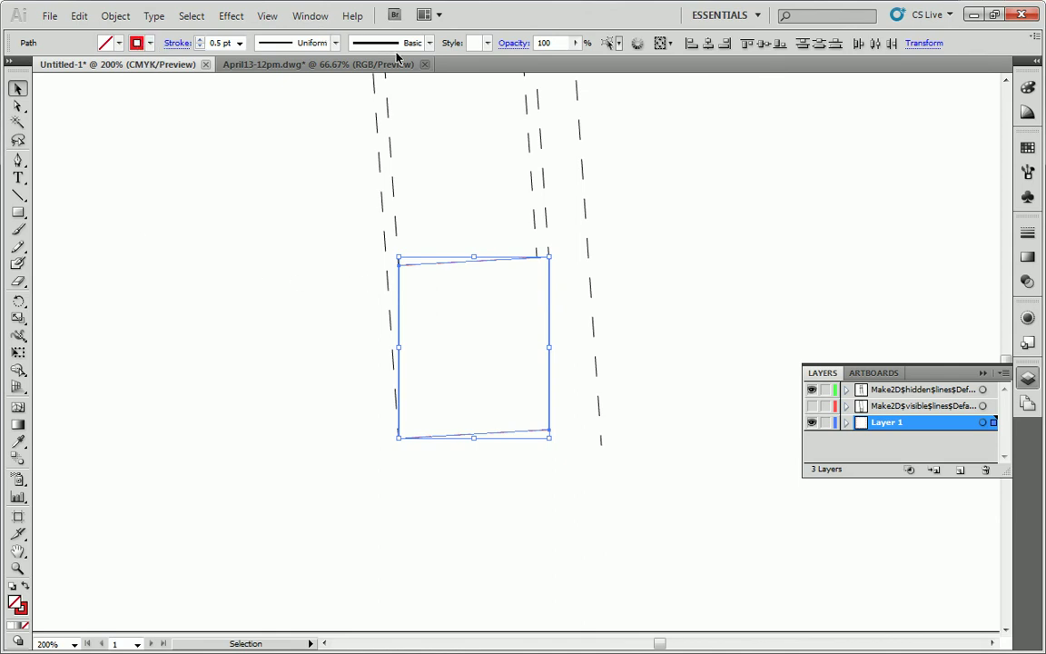
left_click(1029, 236)
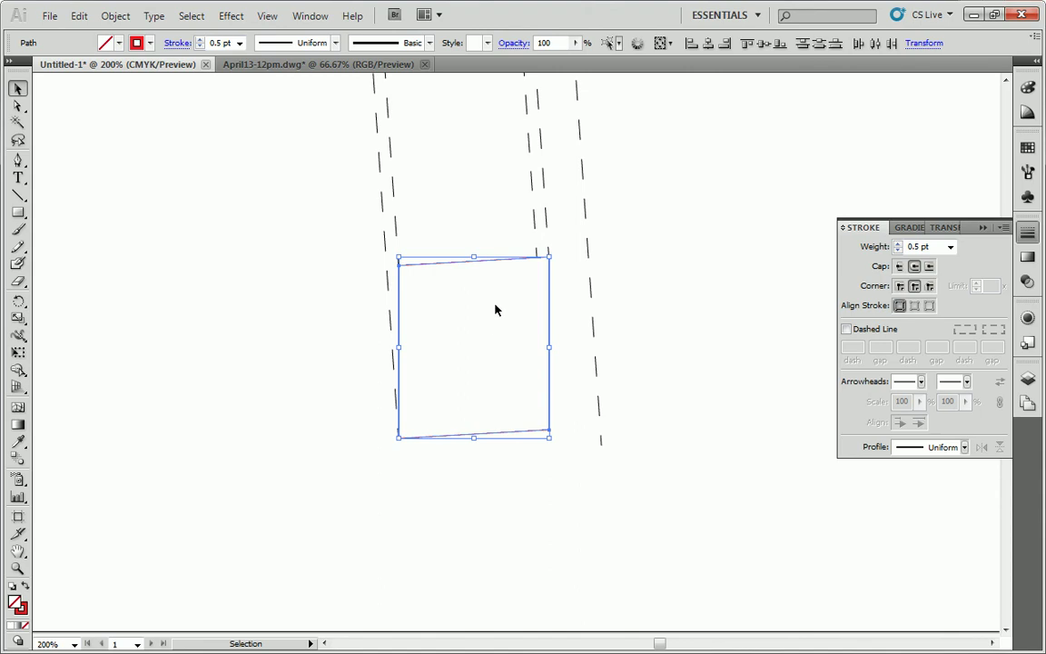
key("k")
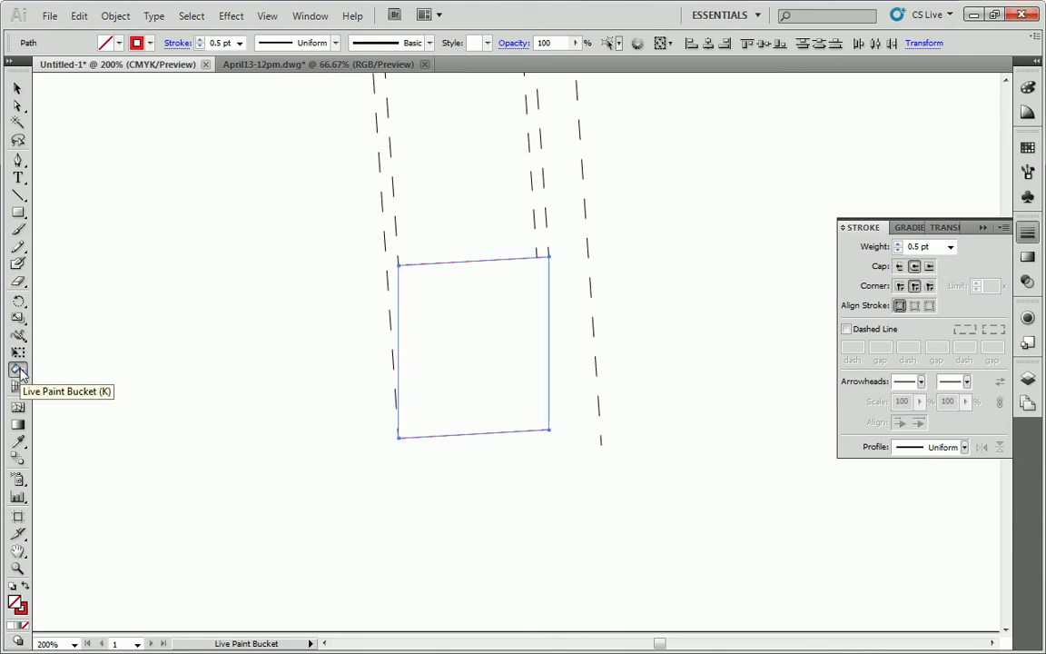
Make the window lines a Live Paint group, fill the window red, then select the fill group.
left_click(474, 341)
left_click(119, 43)
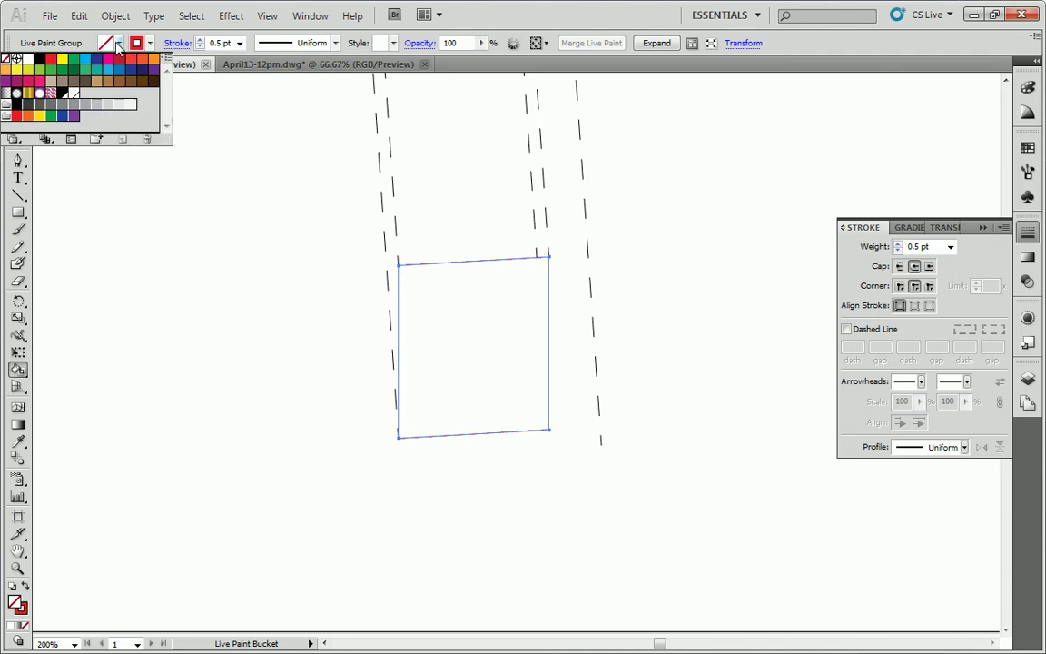
left_click(51, 58)
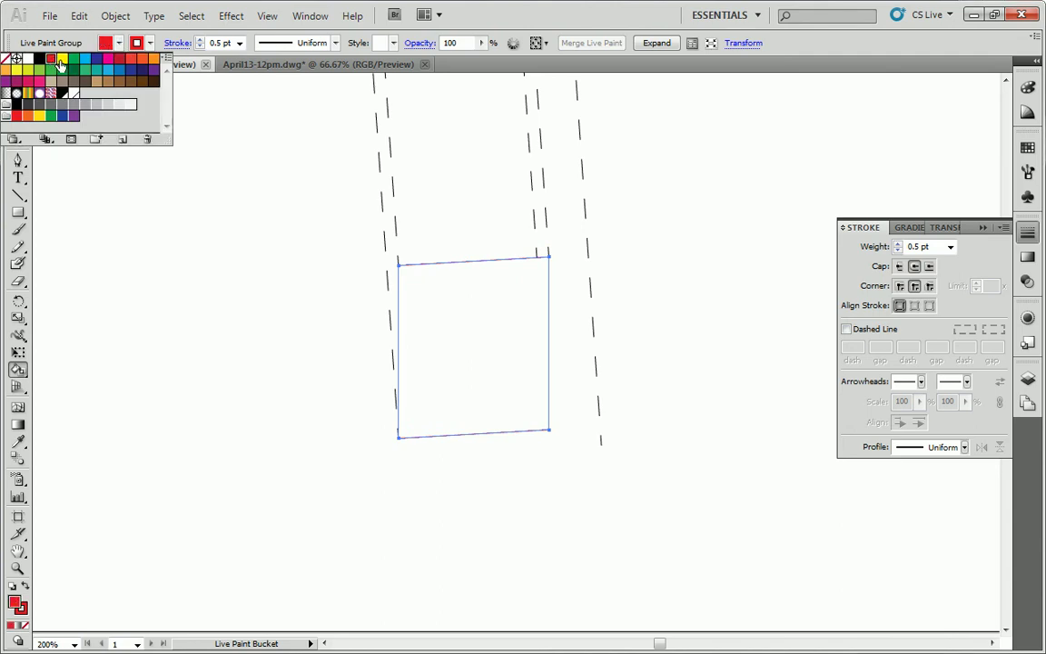
left_click(472, 301)
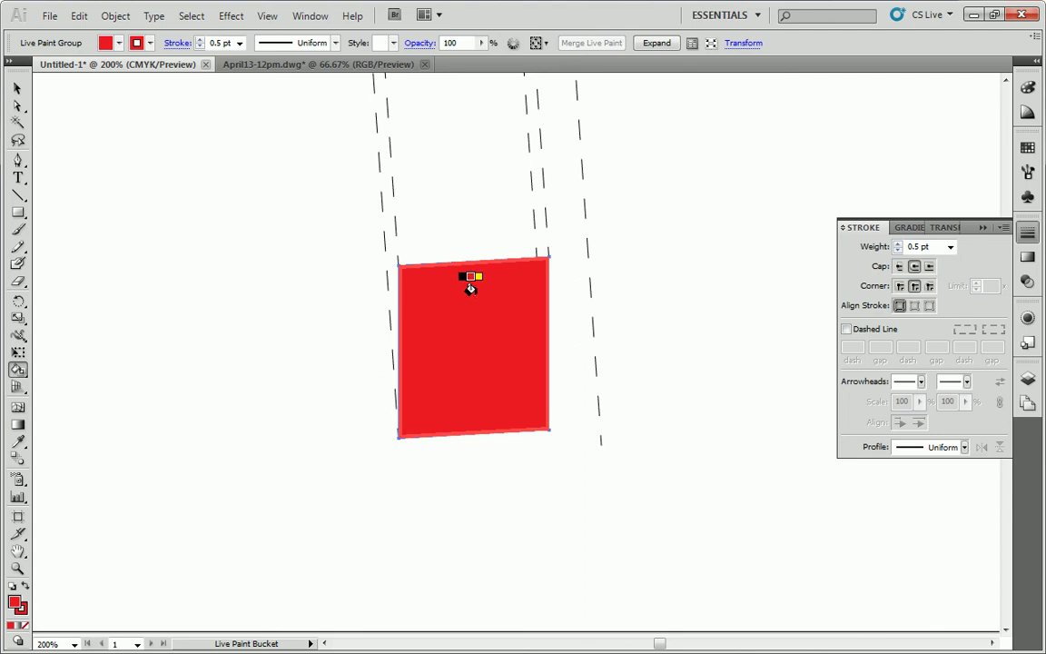
left_click(17, 88)
left_click(518, 263)
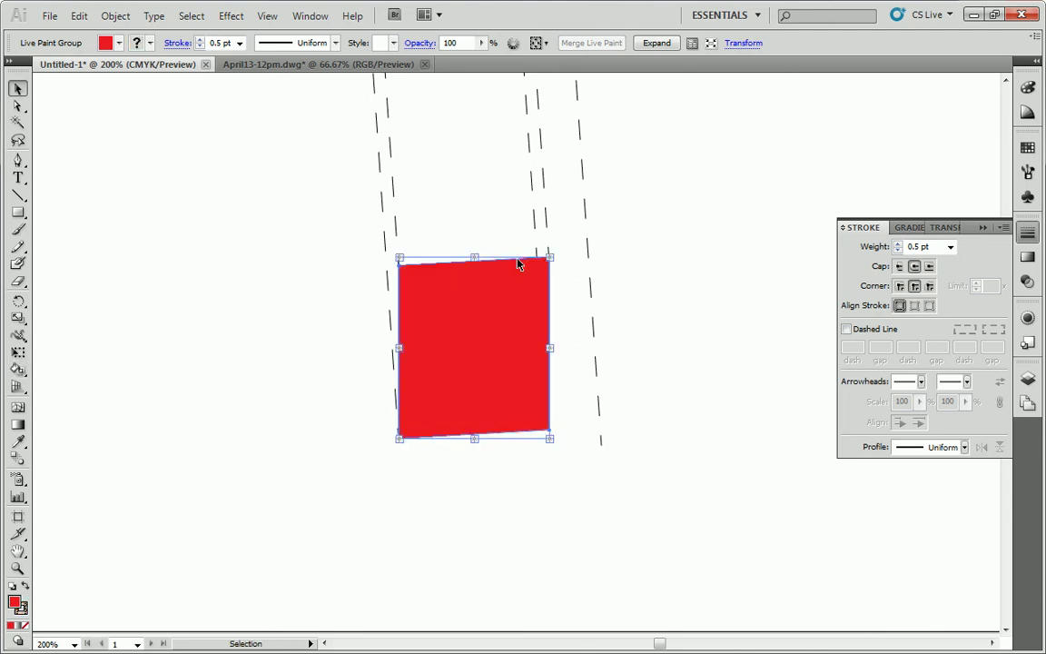
Set the red window fill group on Layer 1 to 50% opacity.
left_click(1028, 378)
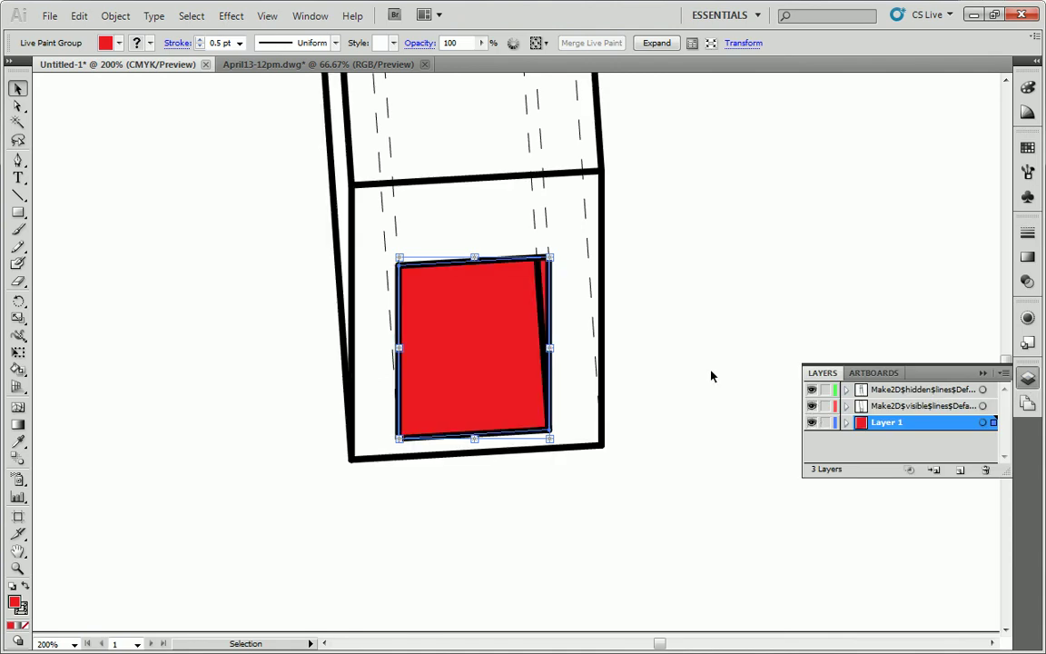
left_click(822, 347)
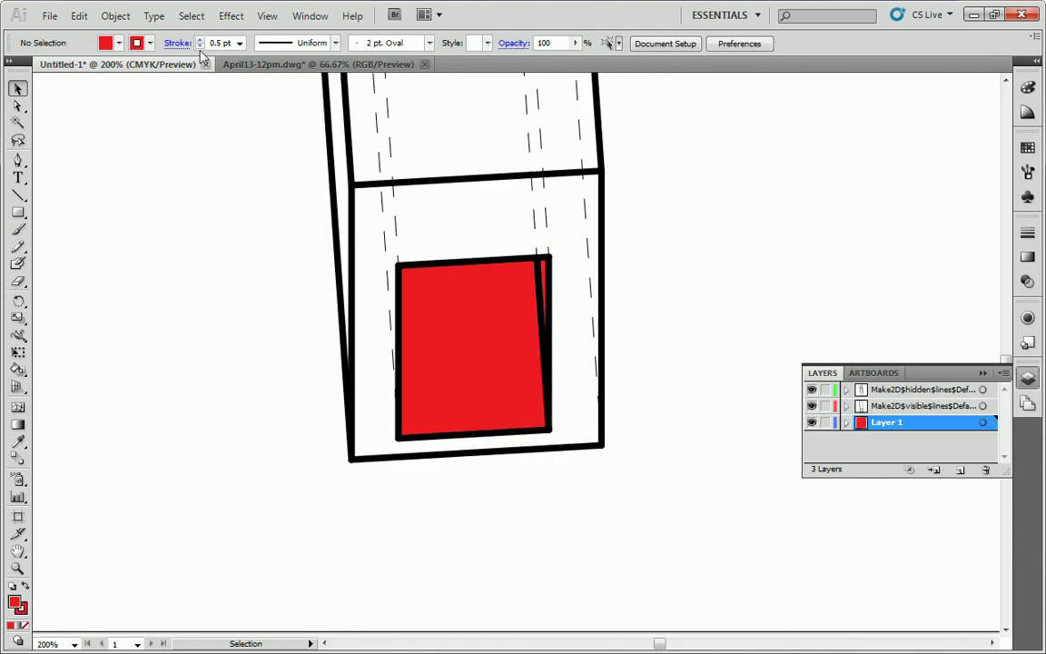
left_click_drag(499, 43, 457, 55)
left_click(983, 422)
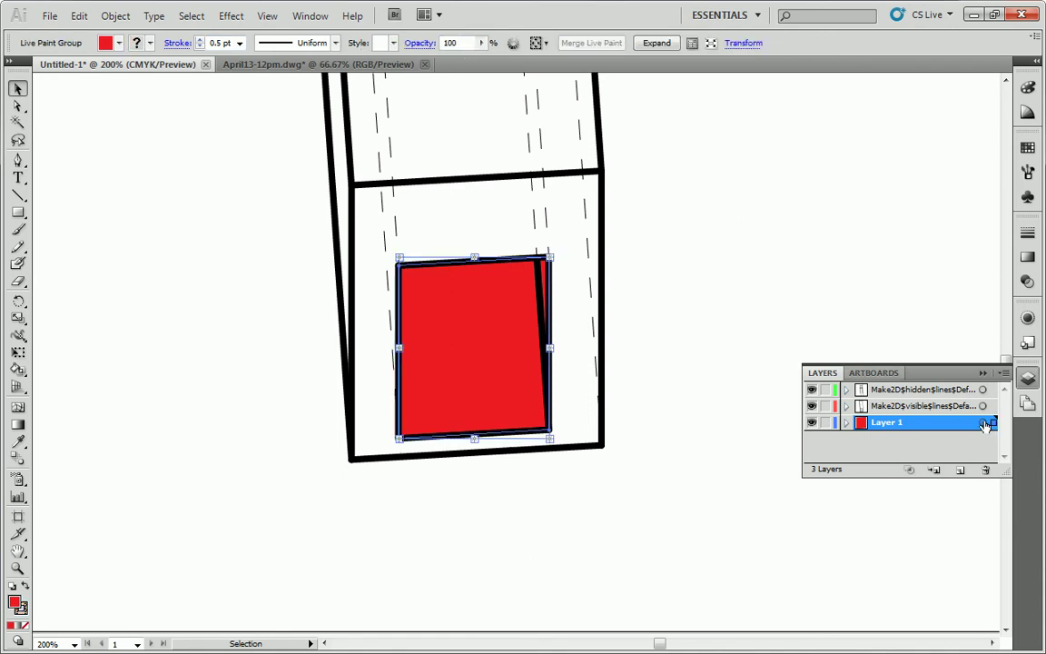
type("50")
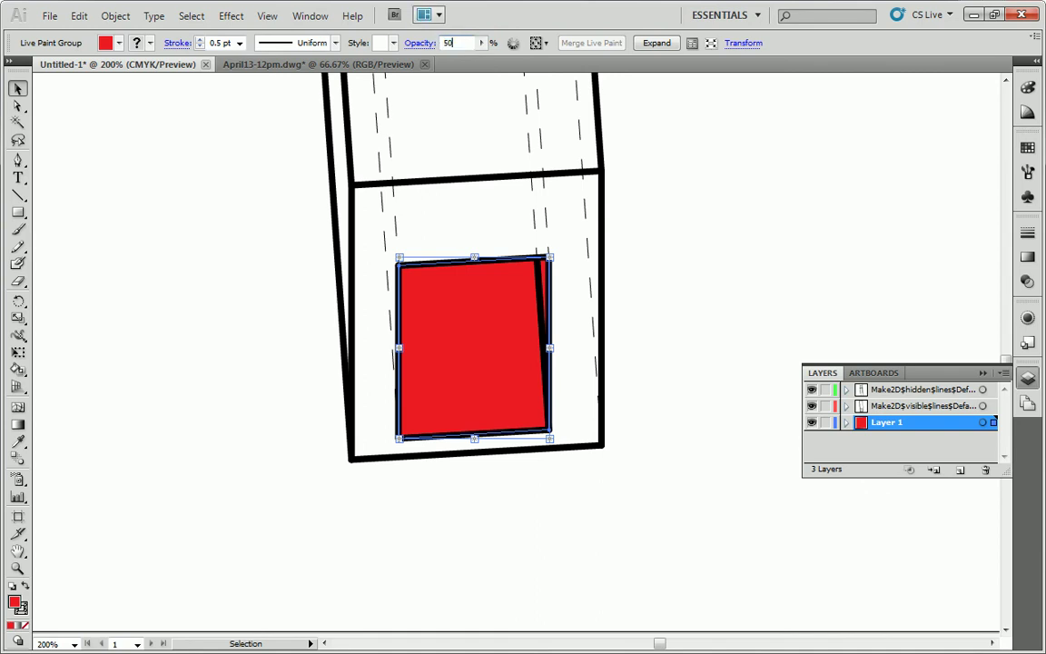
key("Return")
left_click(573, 193)
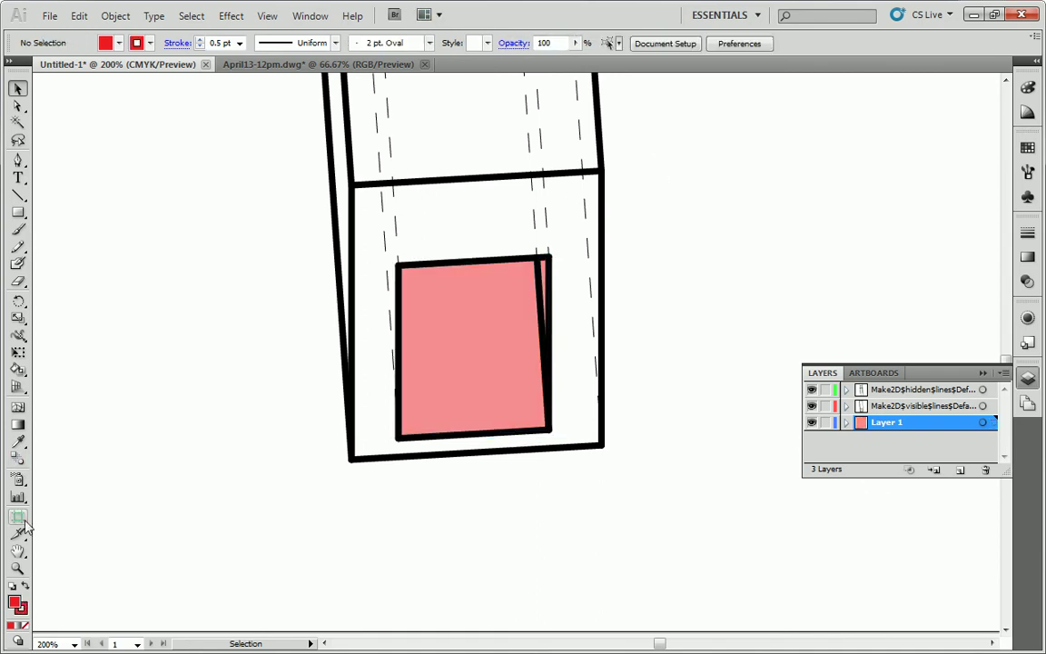
Zoom out from the window toward the whole page.
left_click(18, 568)
left_click(459, 250, "alt")
left_click(575, 254, "alt")
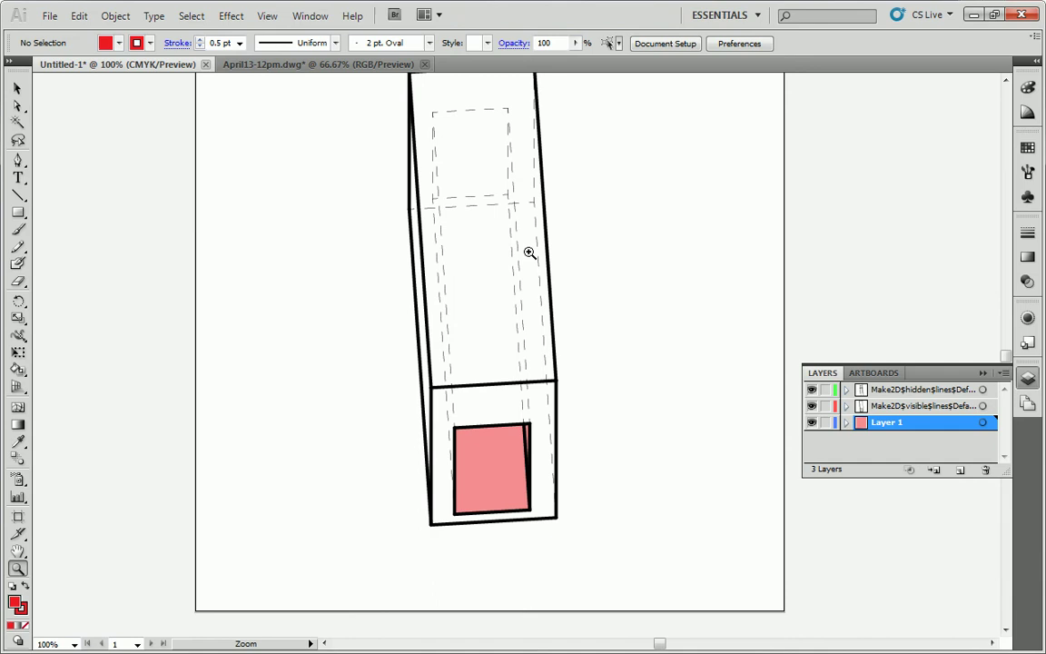
left_click(532, 282, "alt")
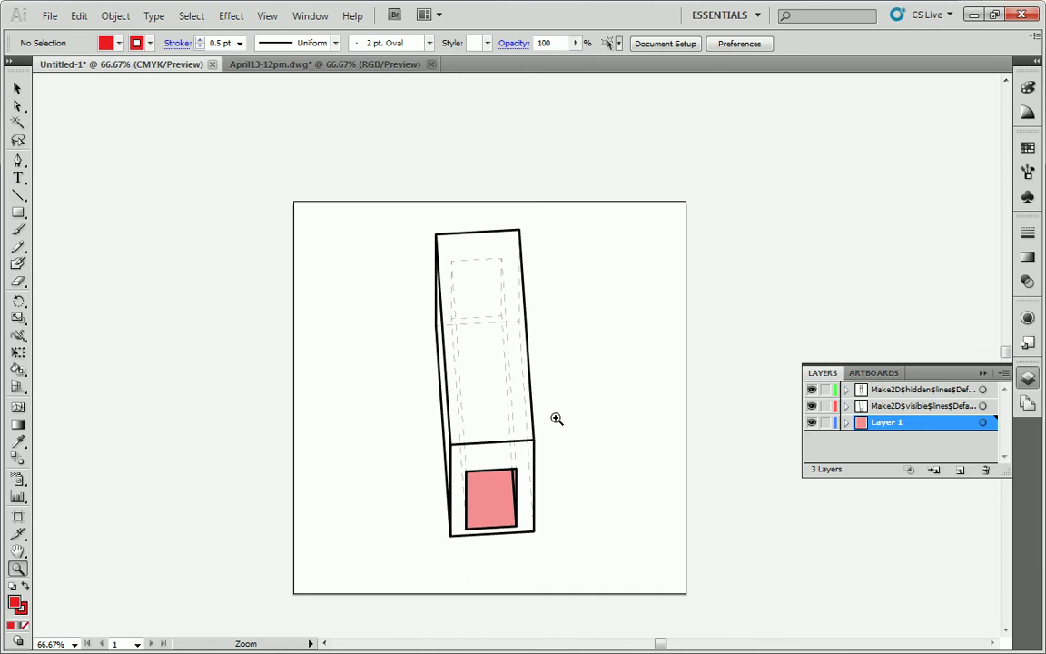
scroll(739, 244, "down", 1)
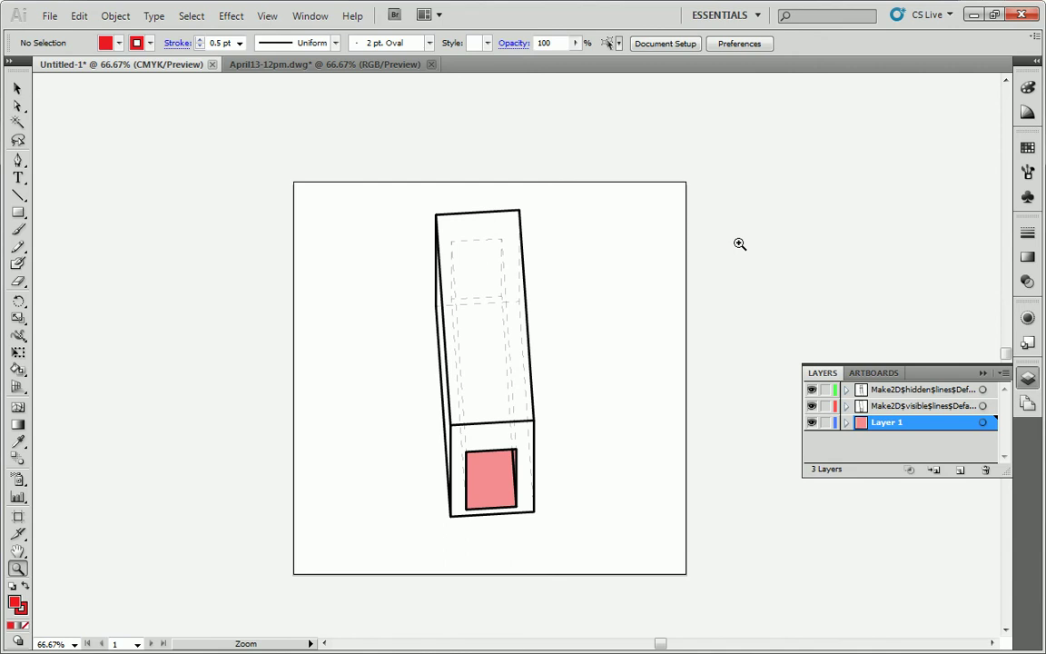